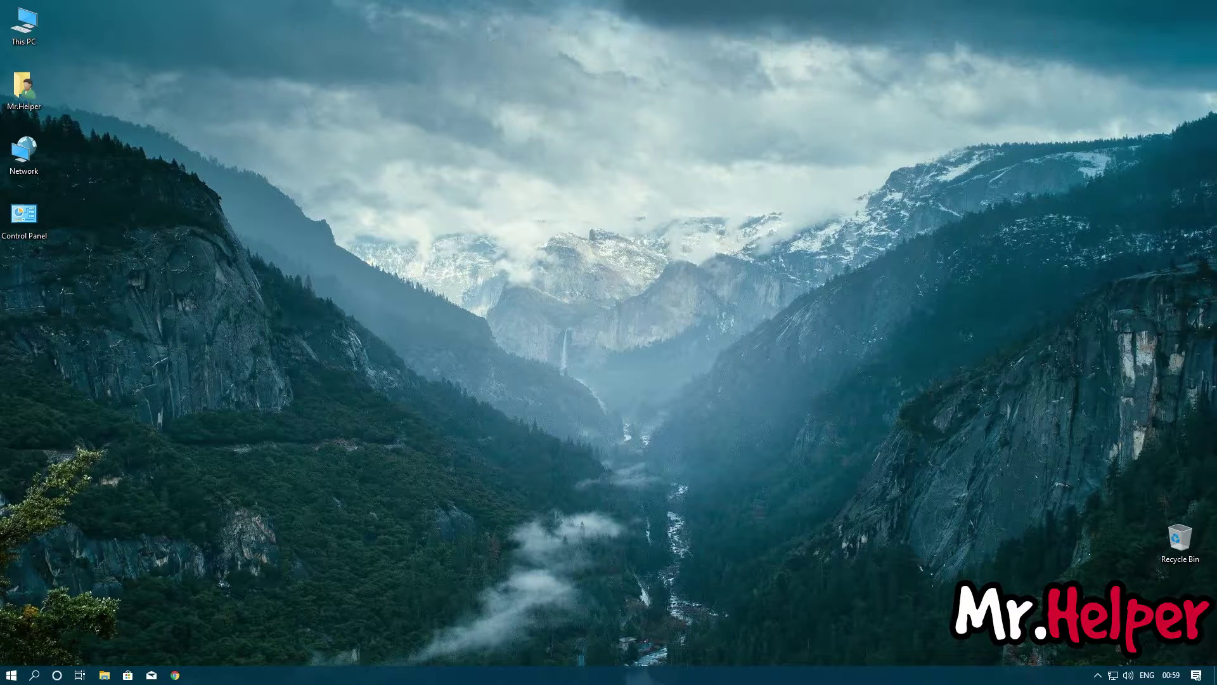
# Open Google Chrome and search for GoFullPage on google.com
pyautogui.click(176, 676)
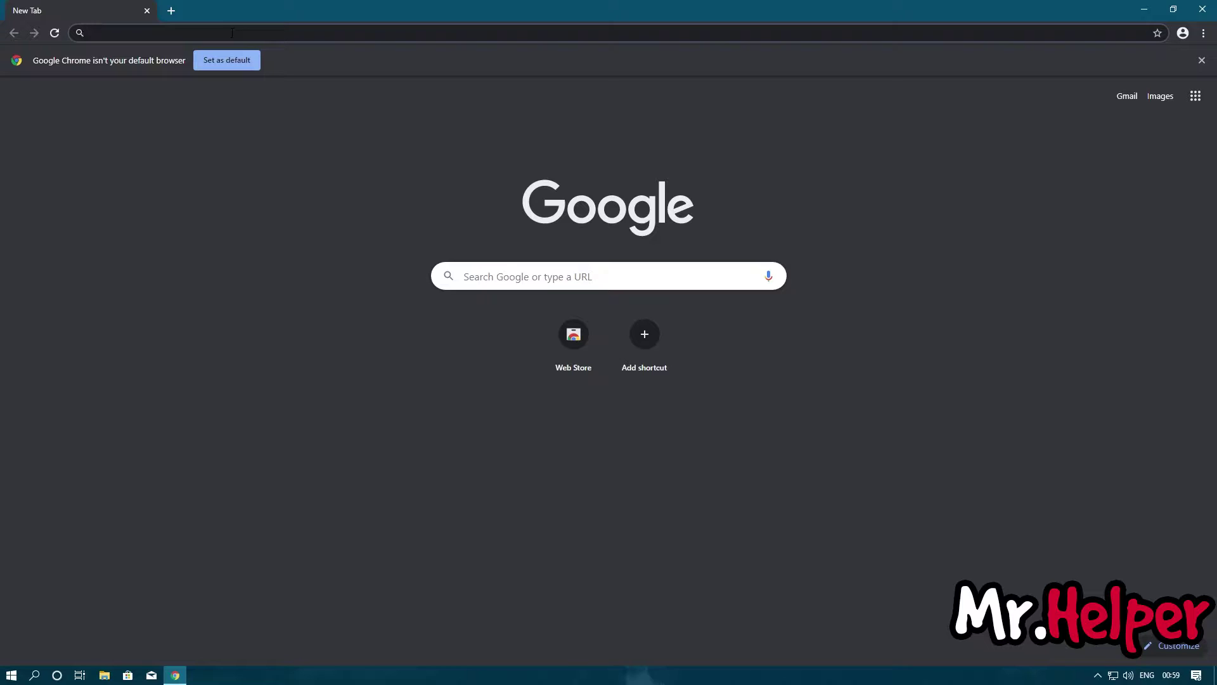
pyautogui.write('g')
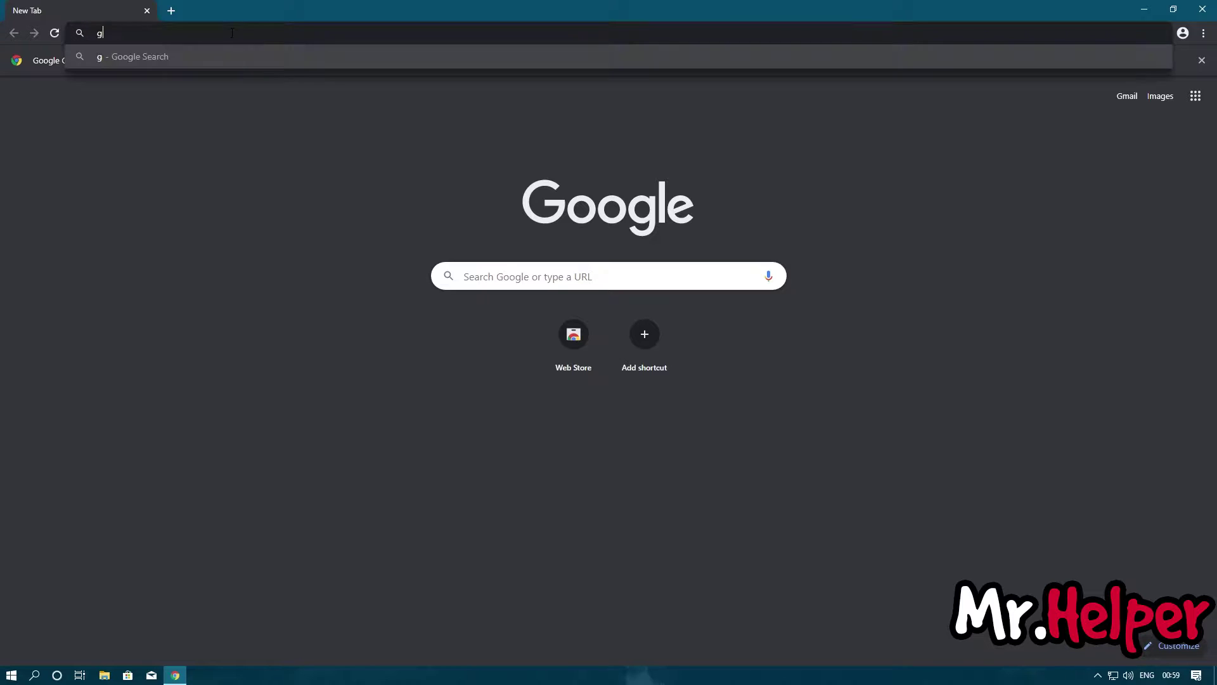
pyautogui.write('oogle.com')
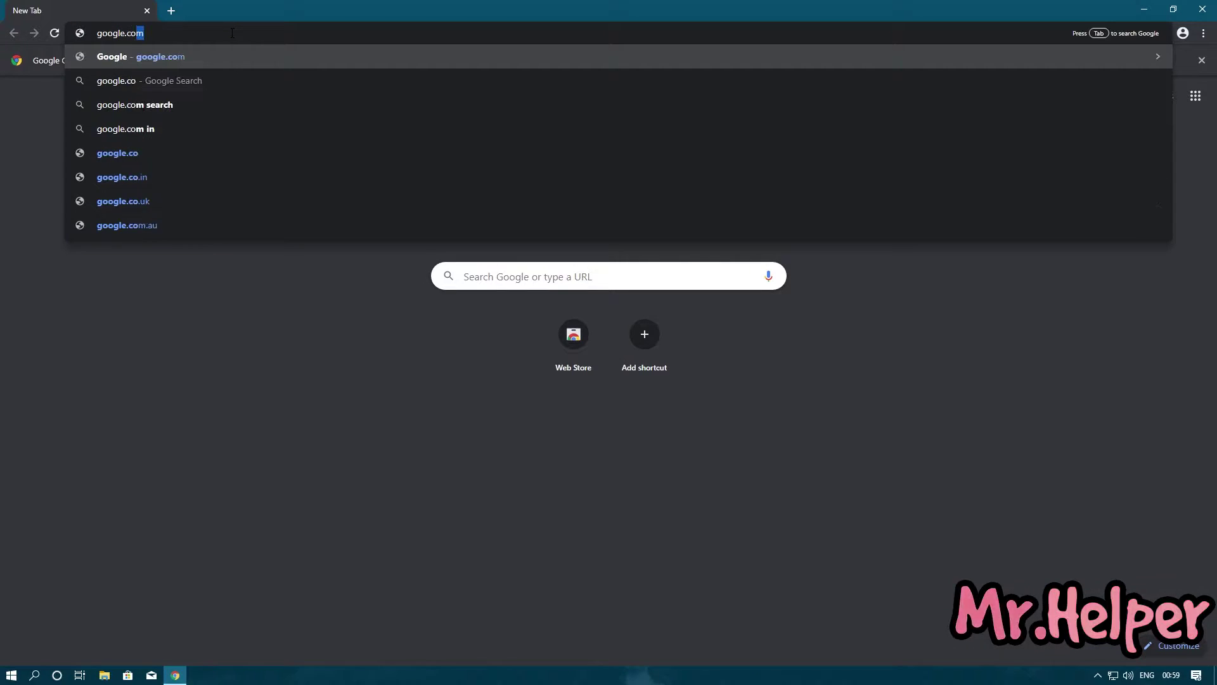
pyautogui.press('Return')
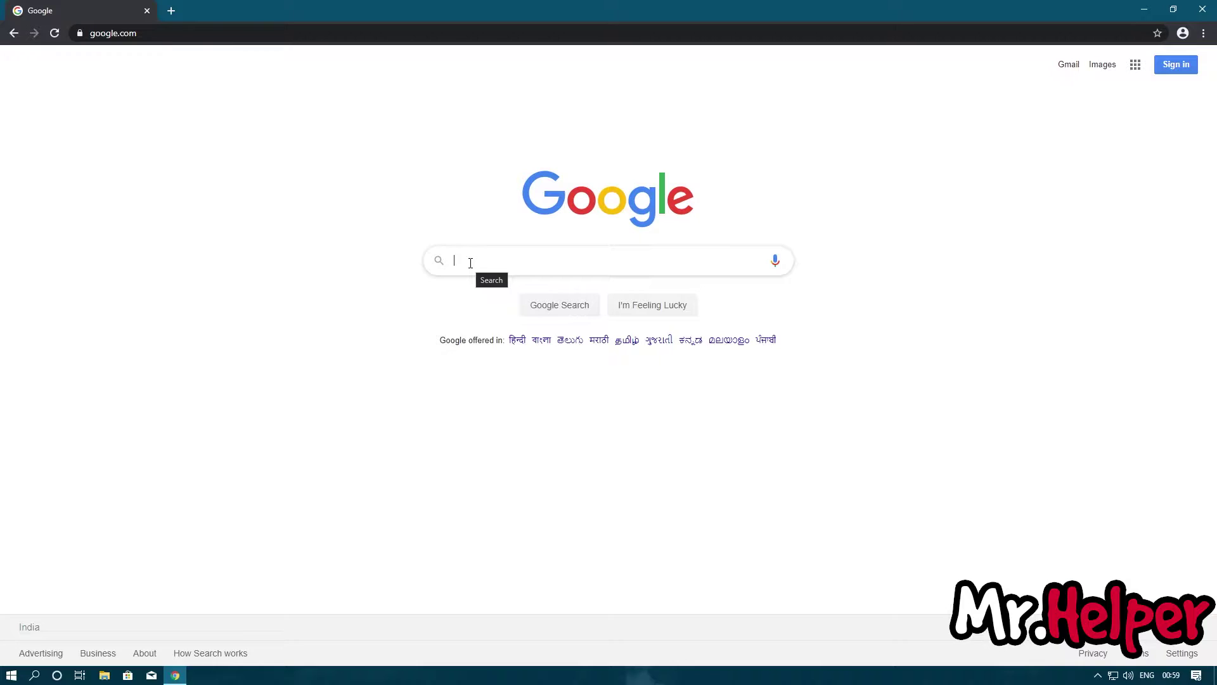
pyautogui.write('GofullPage')
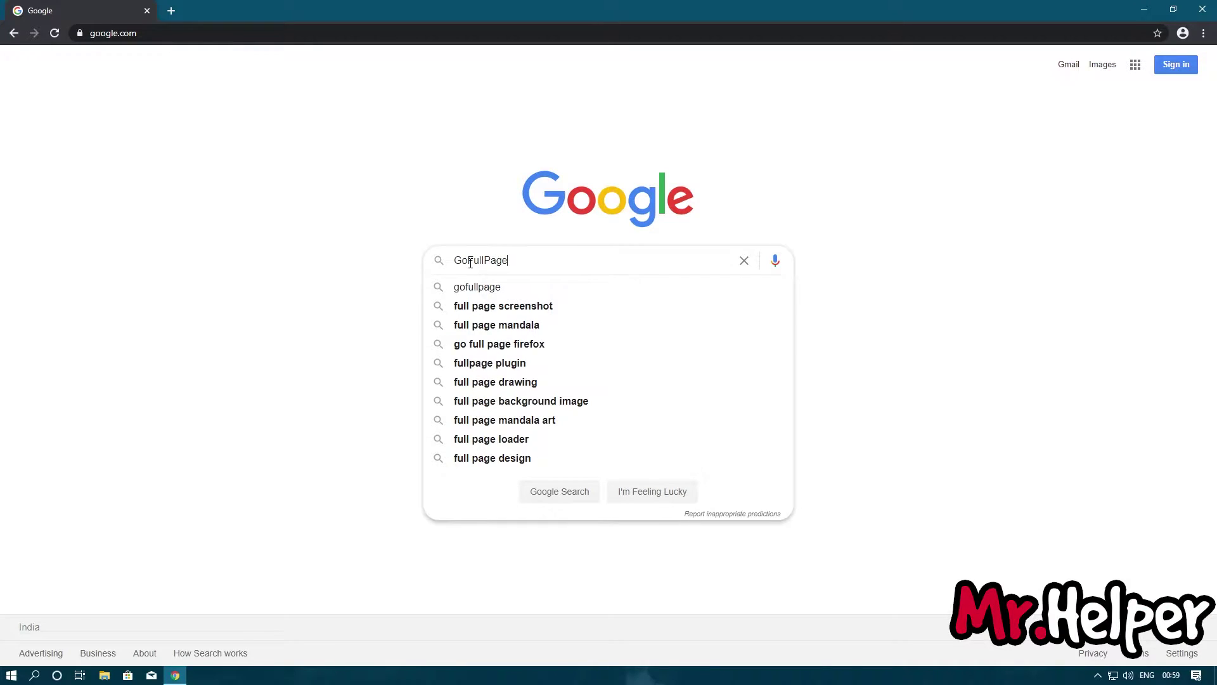
pyautogui.press('Return')
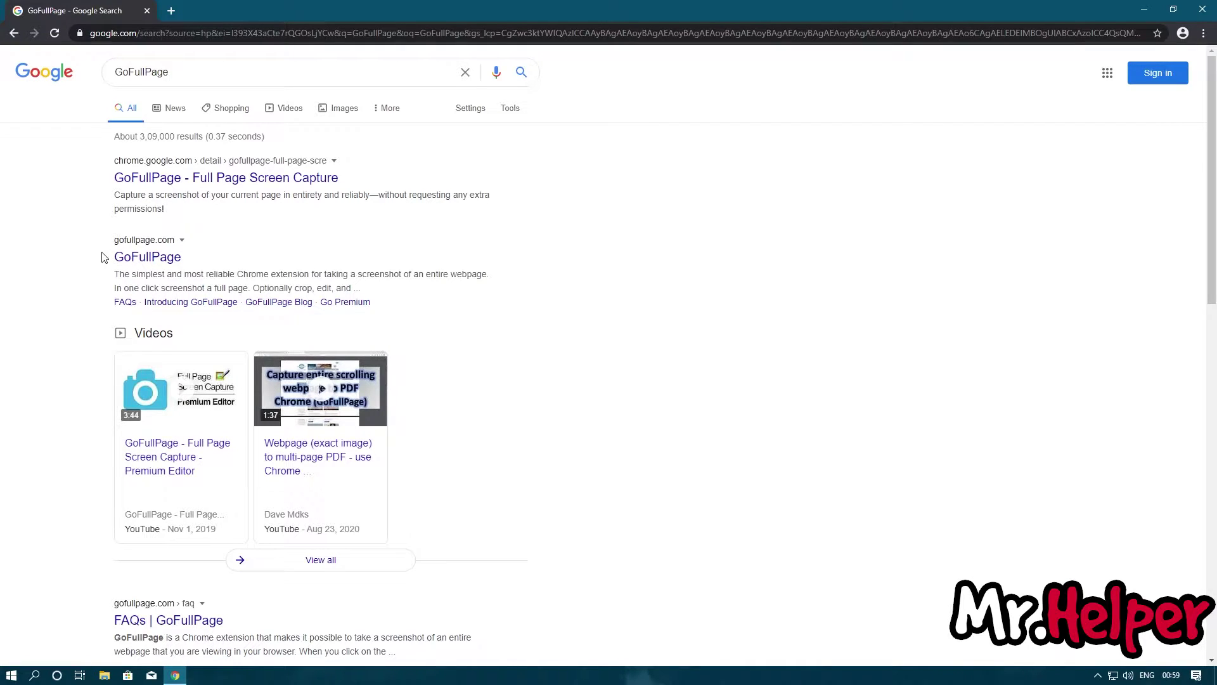
# Open the gofullpage.com search result in a new tab, keeping the Google results in the first tab
pyautogui.rightClick(128, 261)
pyautogui.click(162, 268)
pyautogui.click(148, 257)
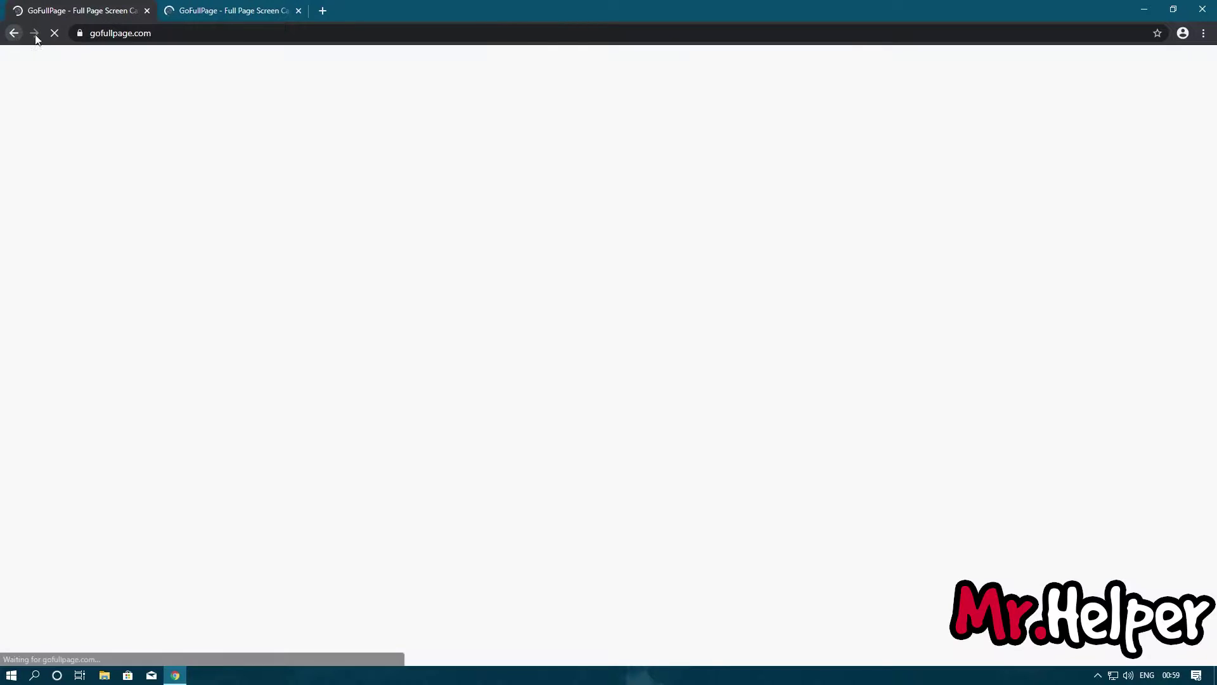
pyautogui.click(13, 35)
pyautogui.click(194, 8)
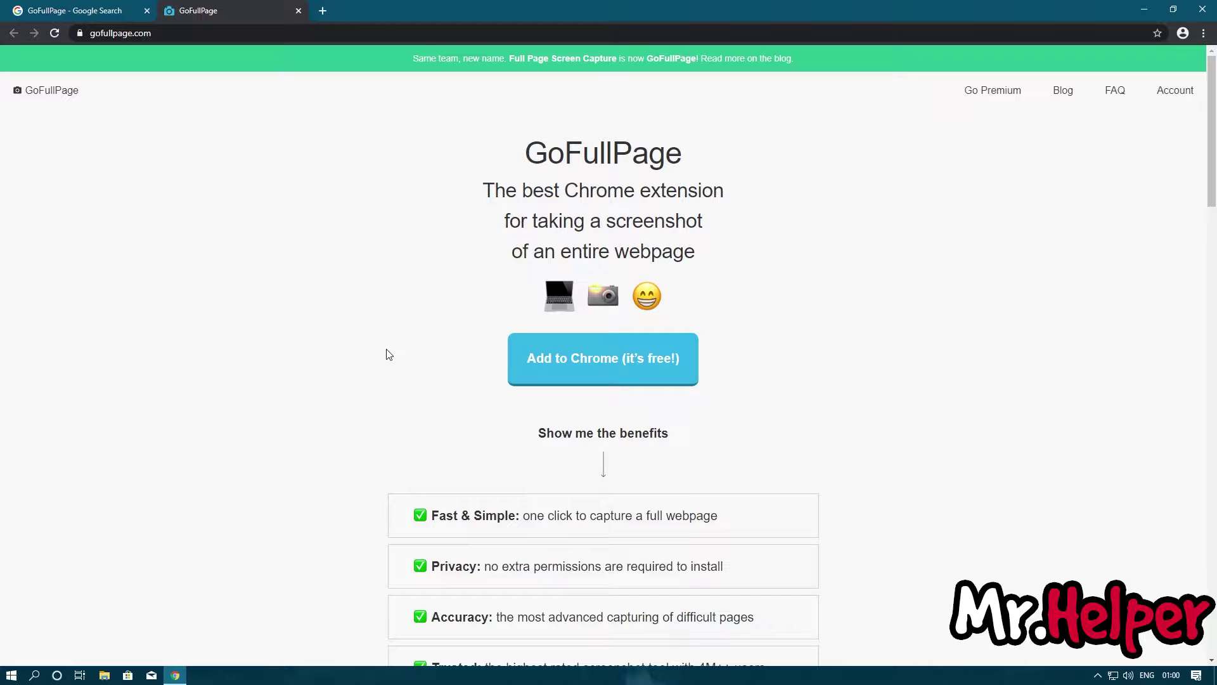
# Install the GoFullPage extension from the Chrome Web Store and close its welcome and store tabs
pyautogui.click(582, 361)
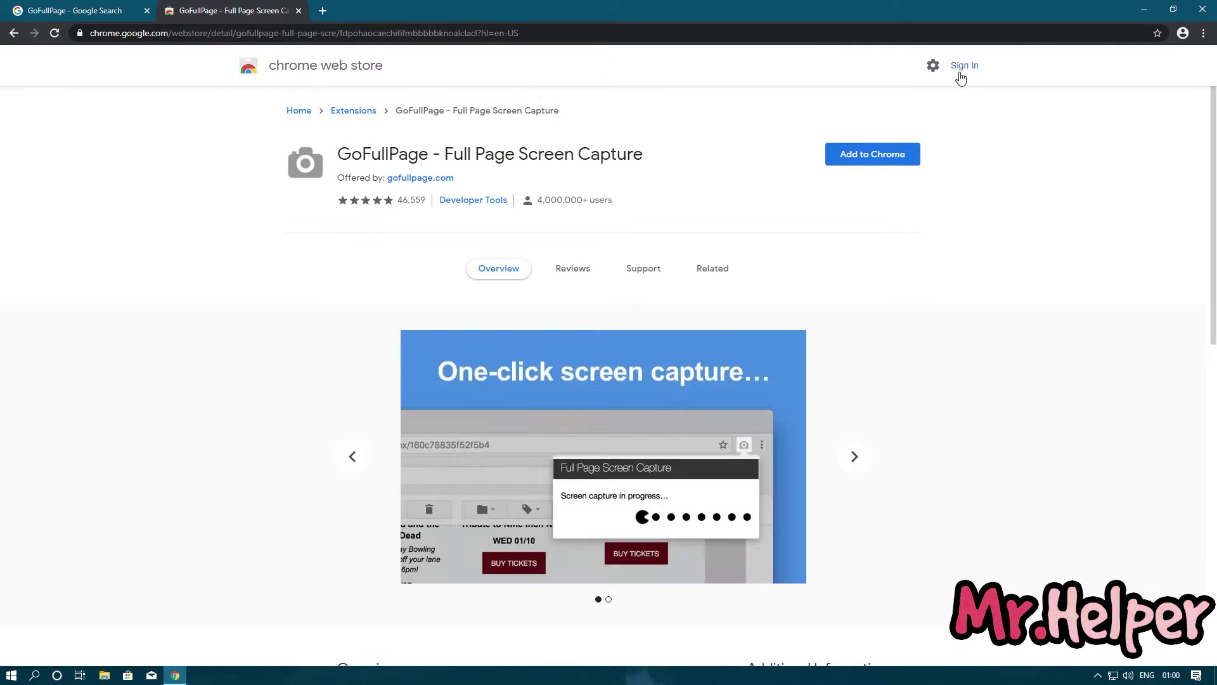
pyautogui.click(871, 158)
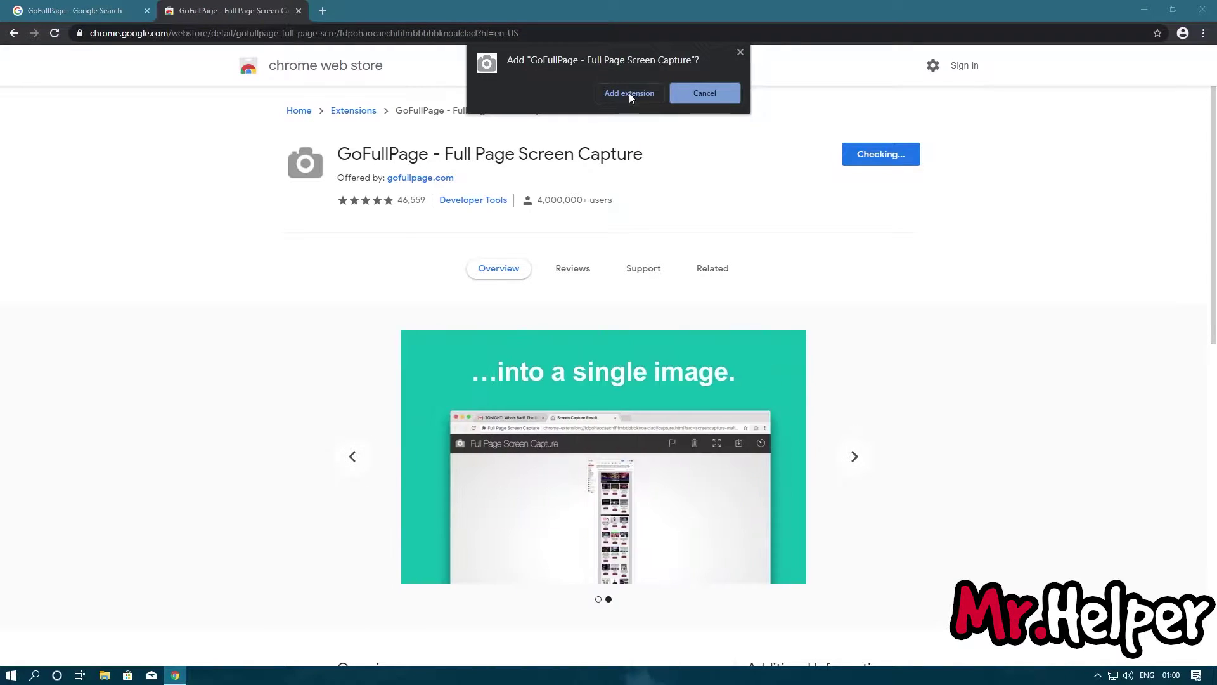
pyautogui.click(631, 89)
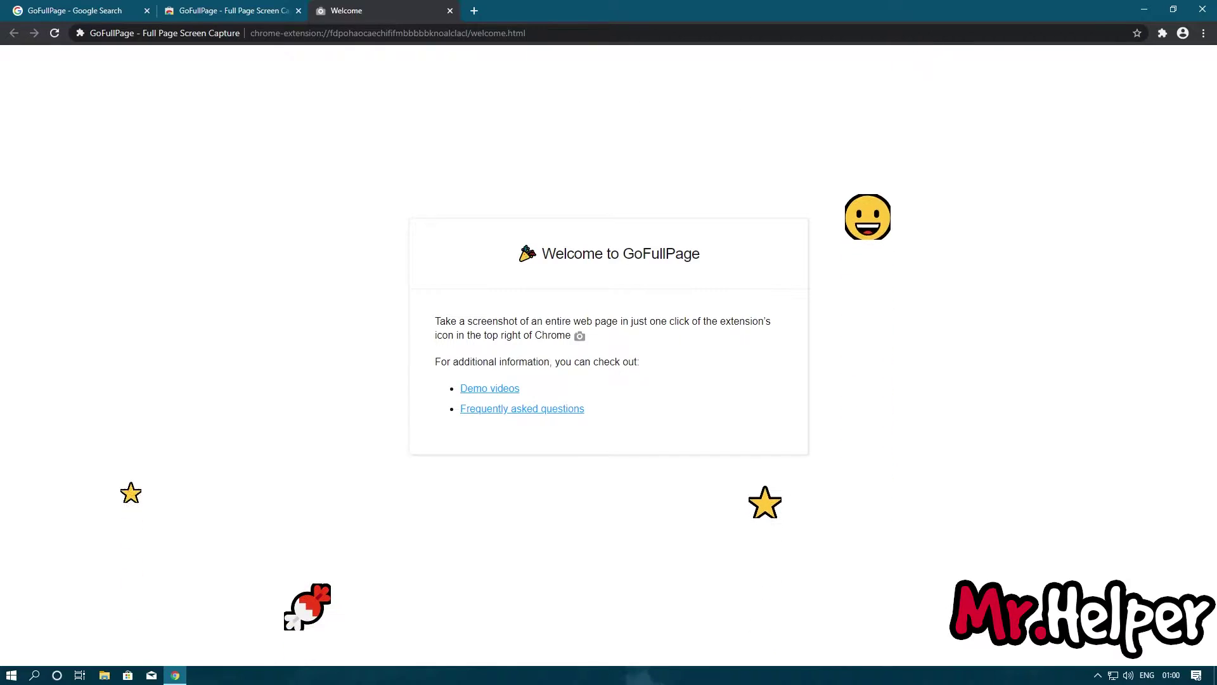
pyautogui.click(451, 11)
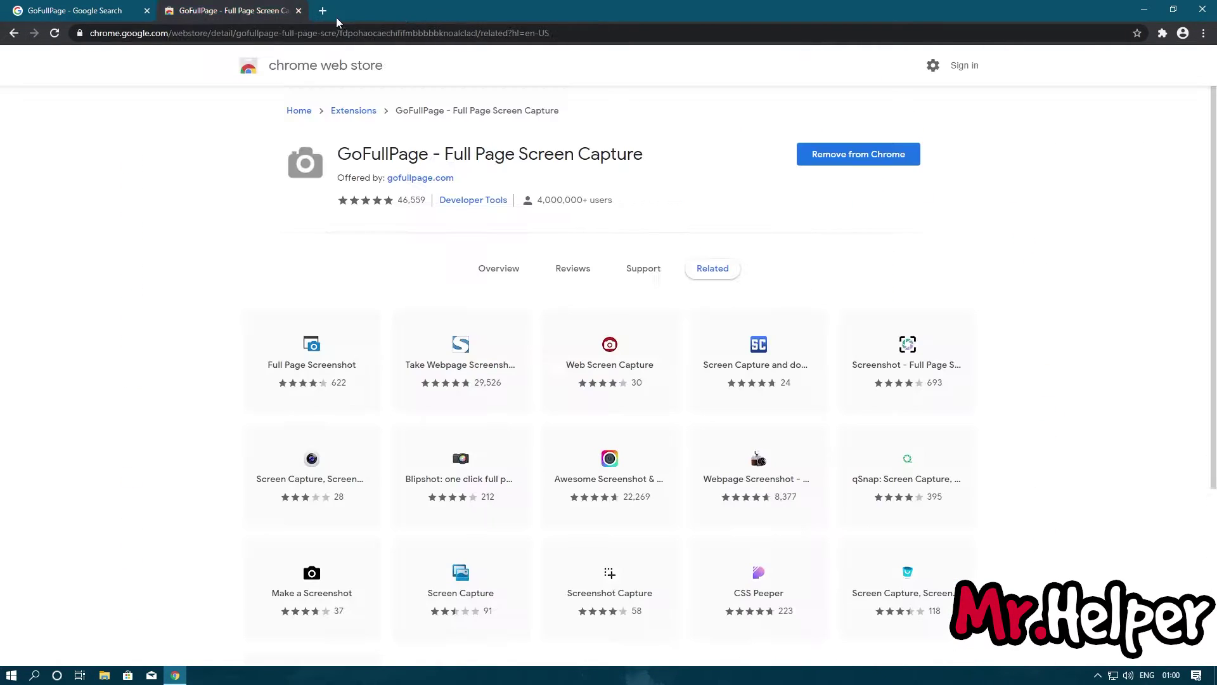
pyautogui.click(298, 12)
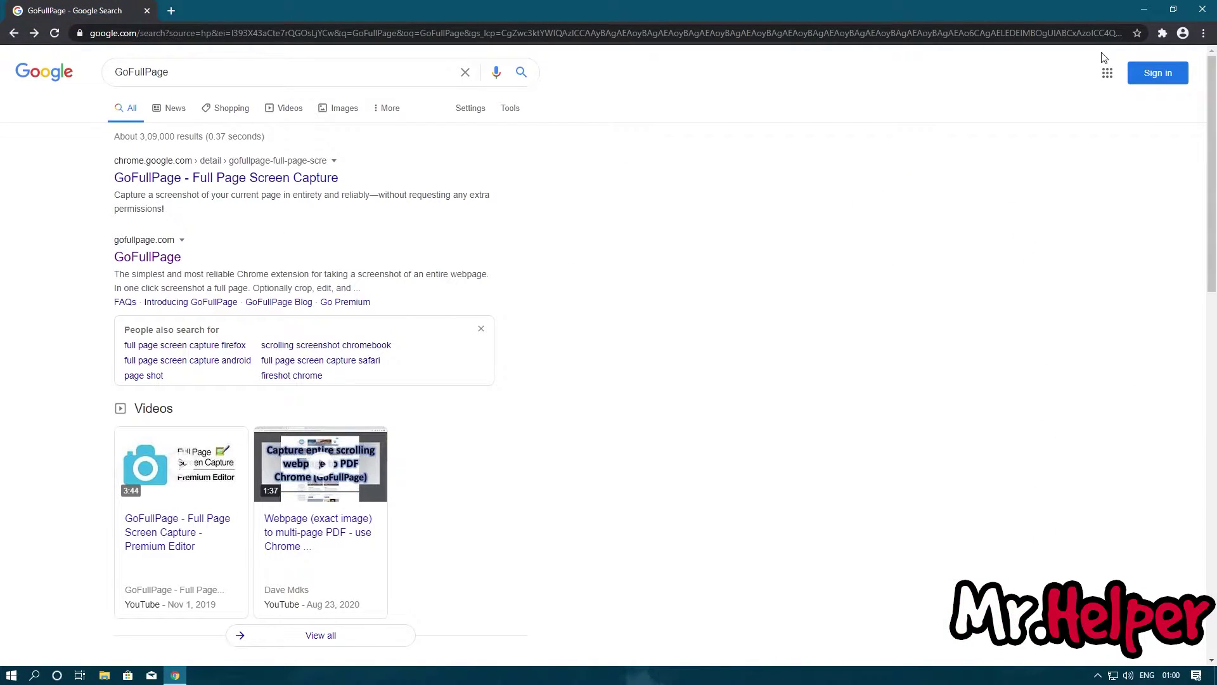
# Pin the GoFullPage extension to Chrome's toolbar and capture the entire Google results page with it
pyautogui.click(1161, 35)
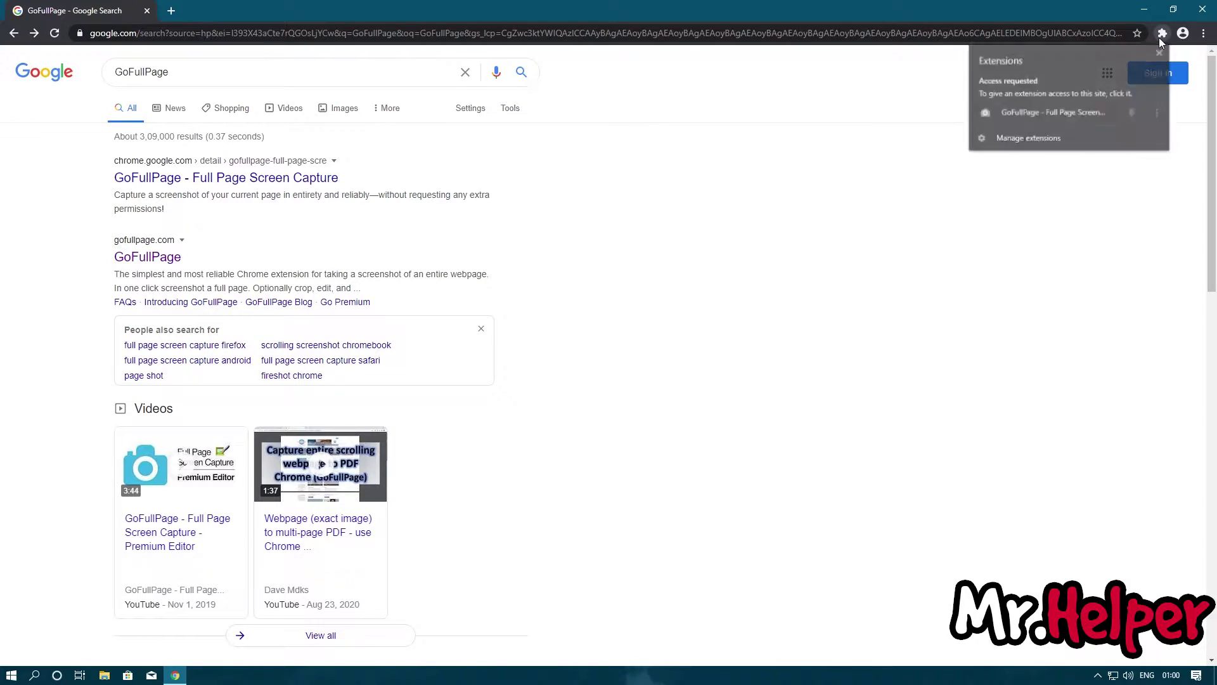
pyautogui.click(1132, 112)
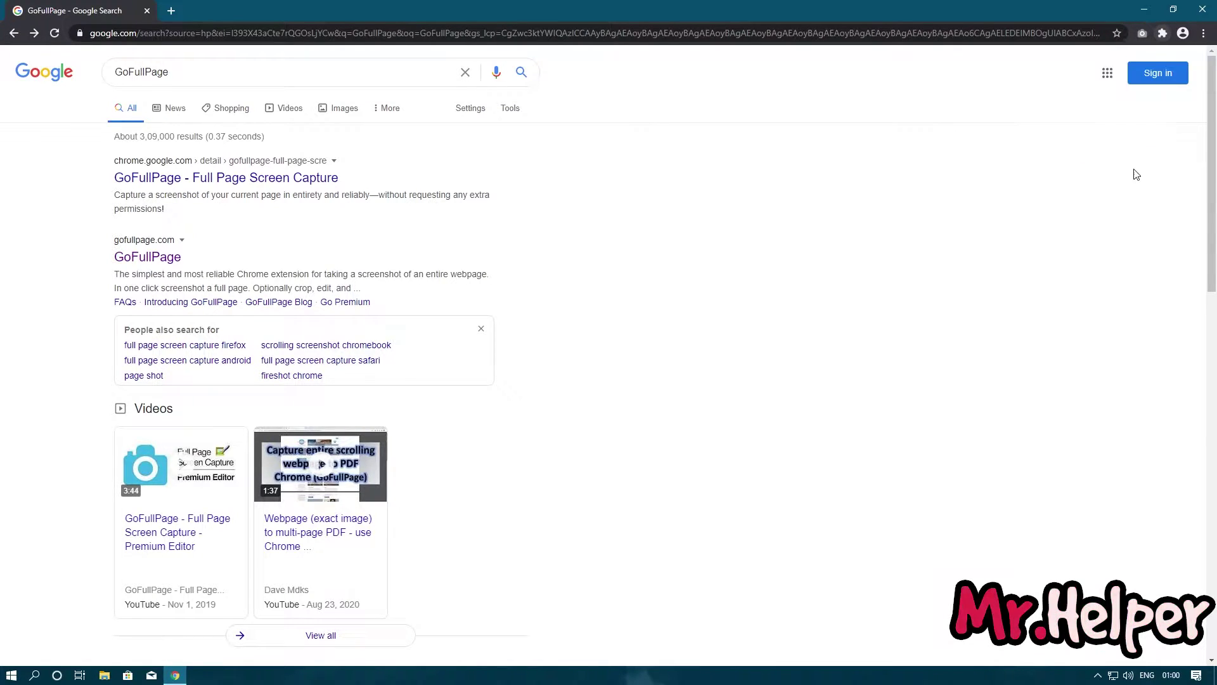
pyautogui.click(1142, 34)
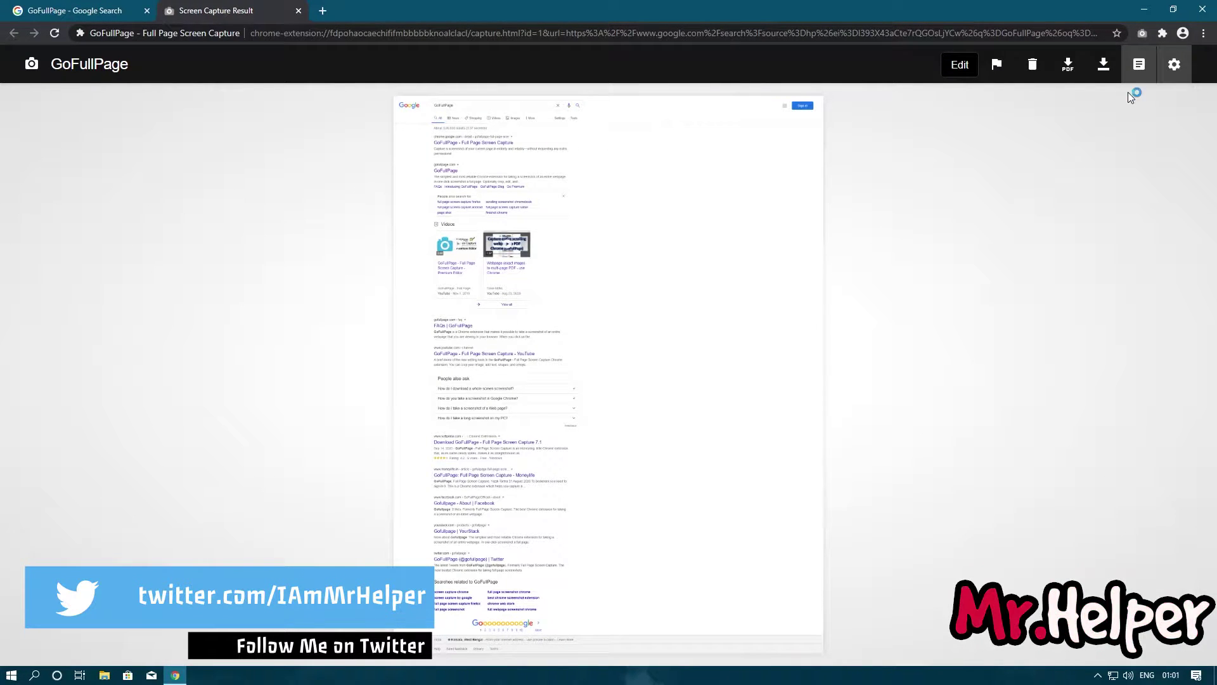
# Download the captured results page as a PDF, allowing GoFullPage to manage downloads
pyautogui.click(69, 10)
pyautogui.click(234, 10)
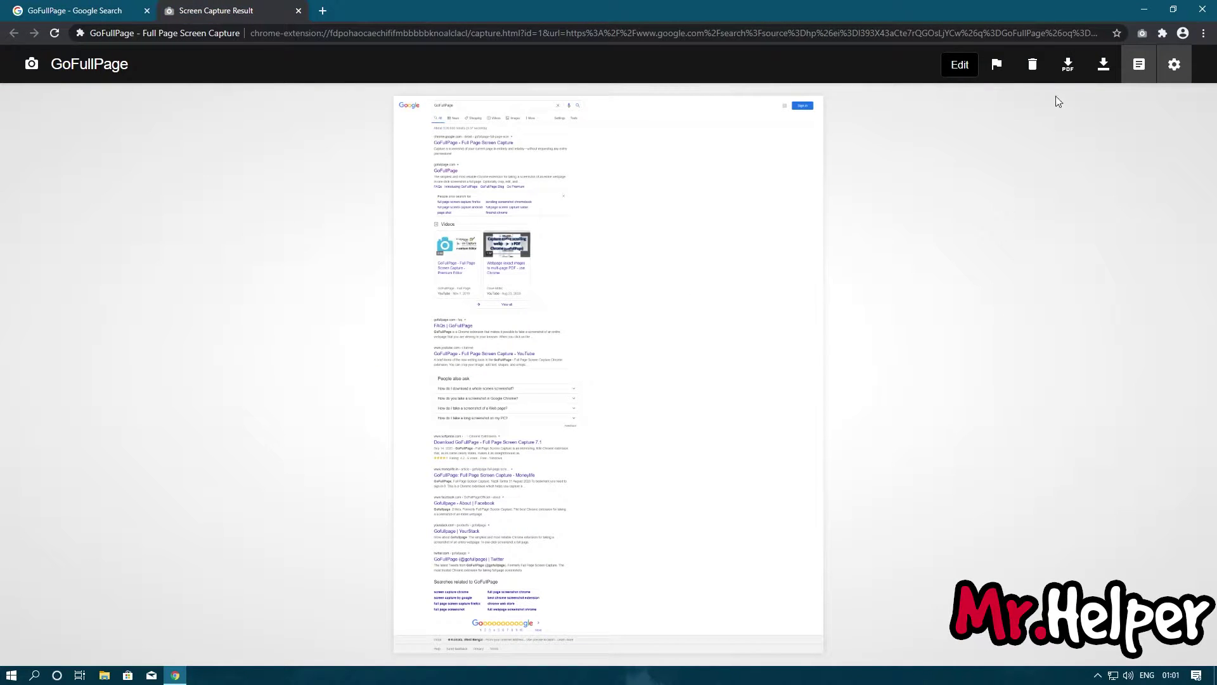
pyautogui.click(1068, 64)
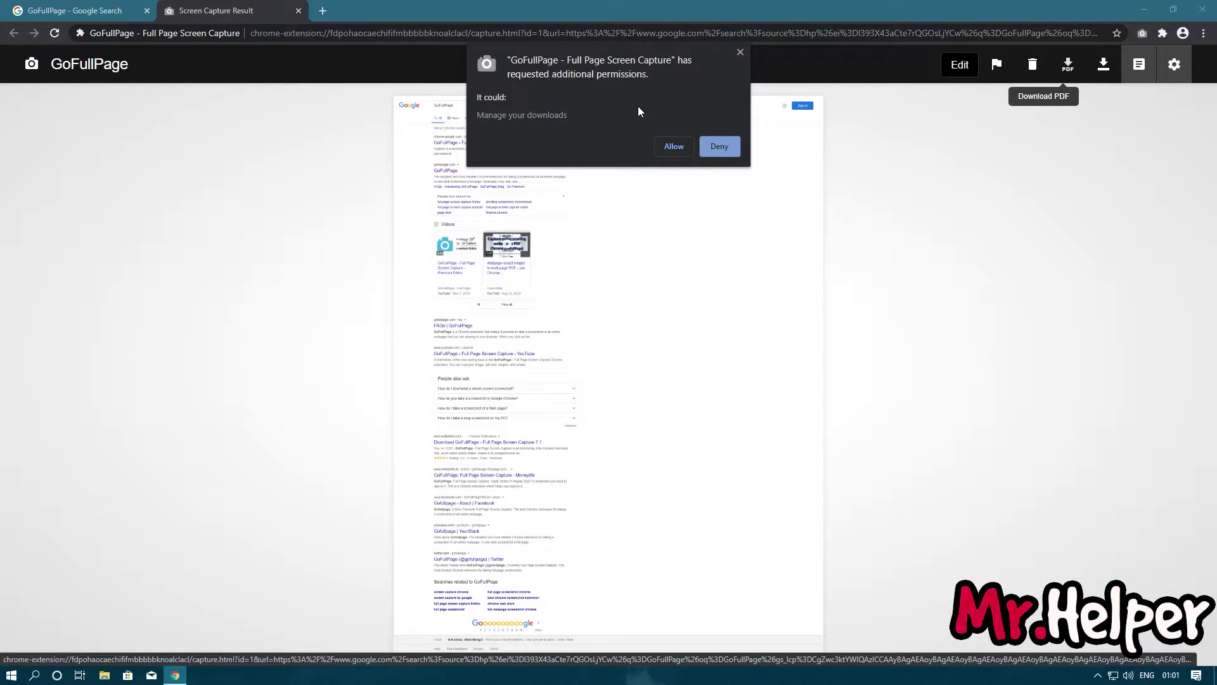
pyautogui.click(674, 146)
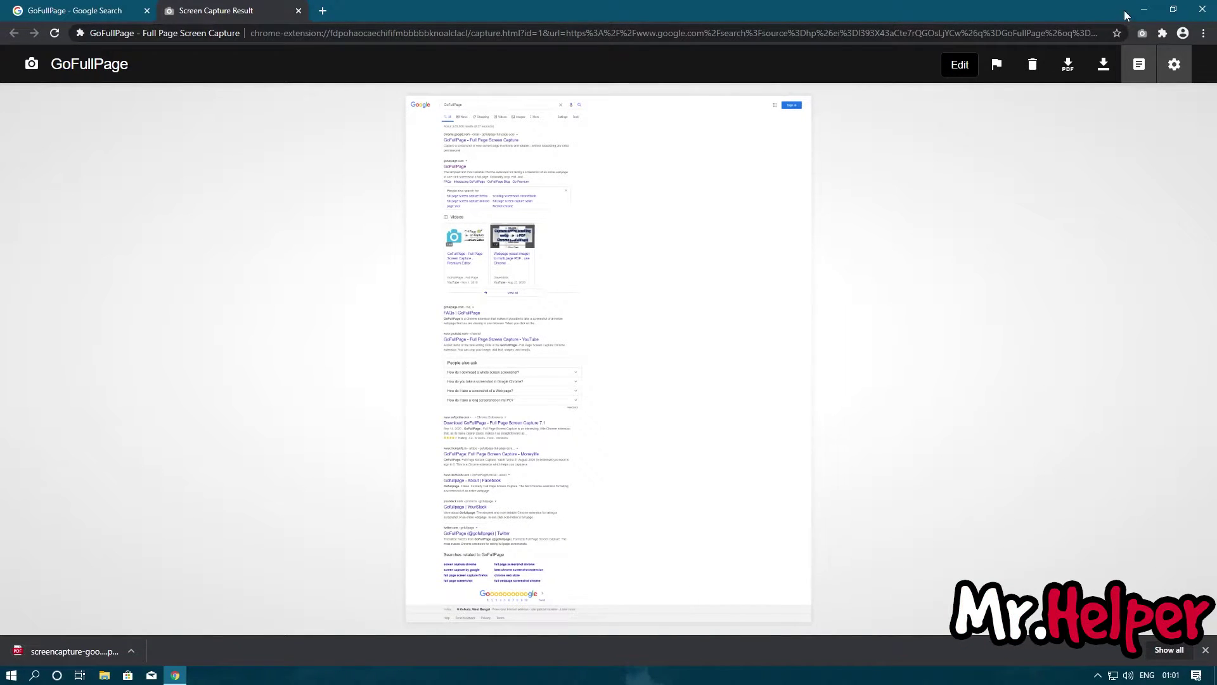
# Switch to File Explorer, try opening the captured PDF from the Downloads folder, and return to Chrome
pyautogui.click(1144, 9)
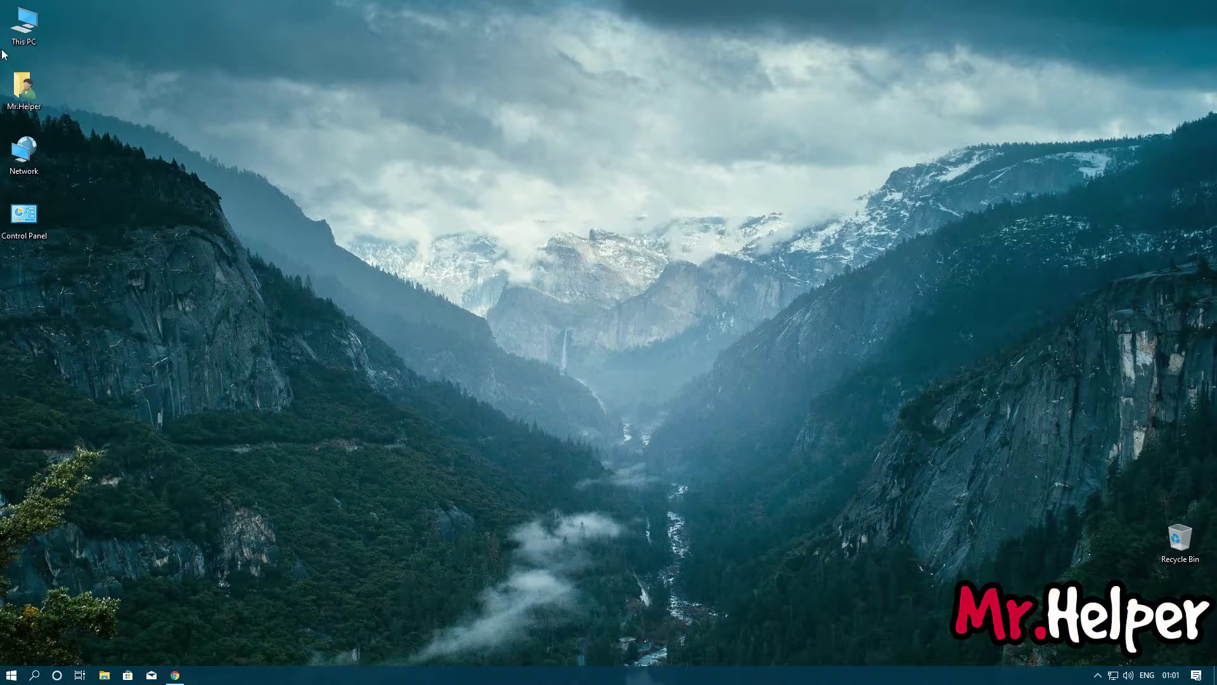
pyautogui.doubleClick(19, 27)
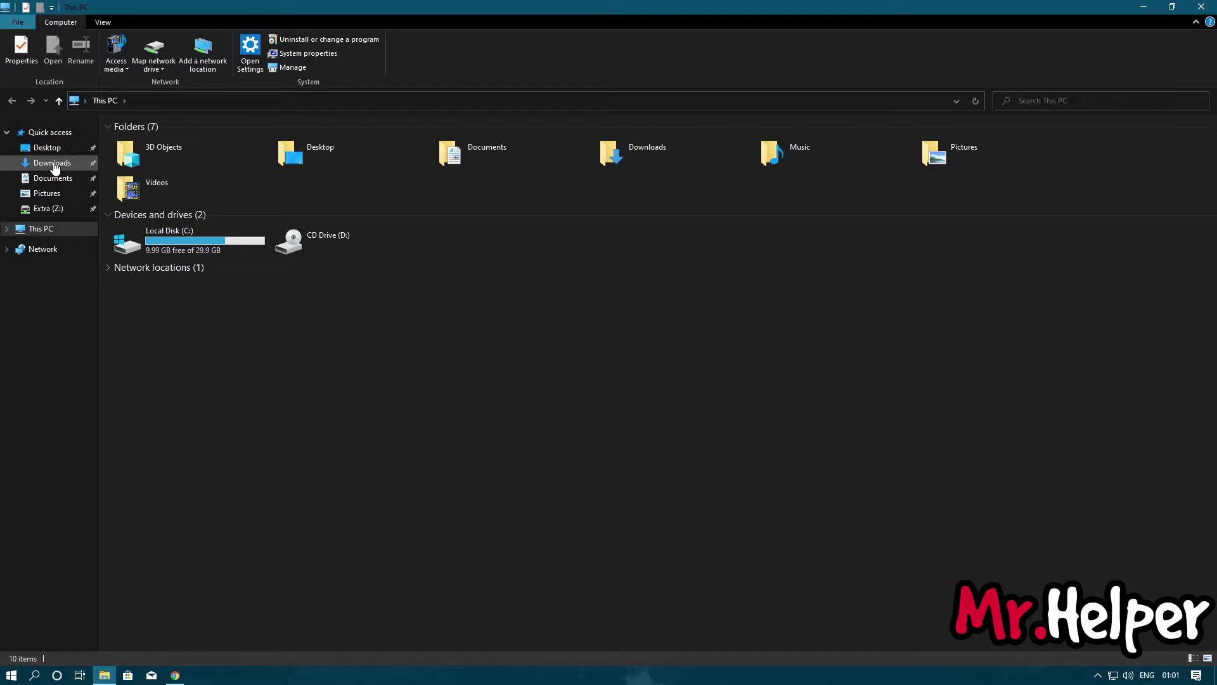
pyautogui.click(52, 163)
pyautogui.doubleClick(214, 254)
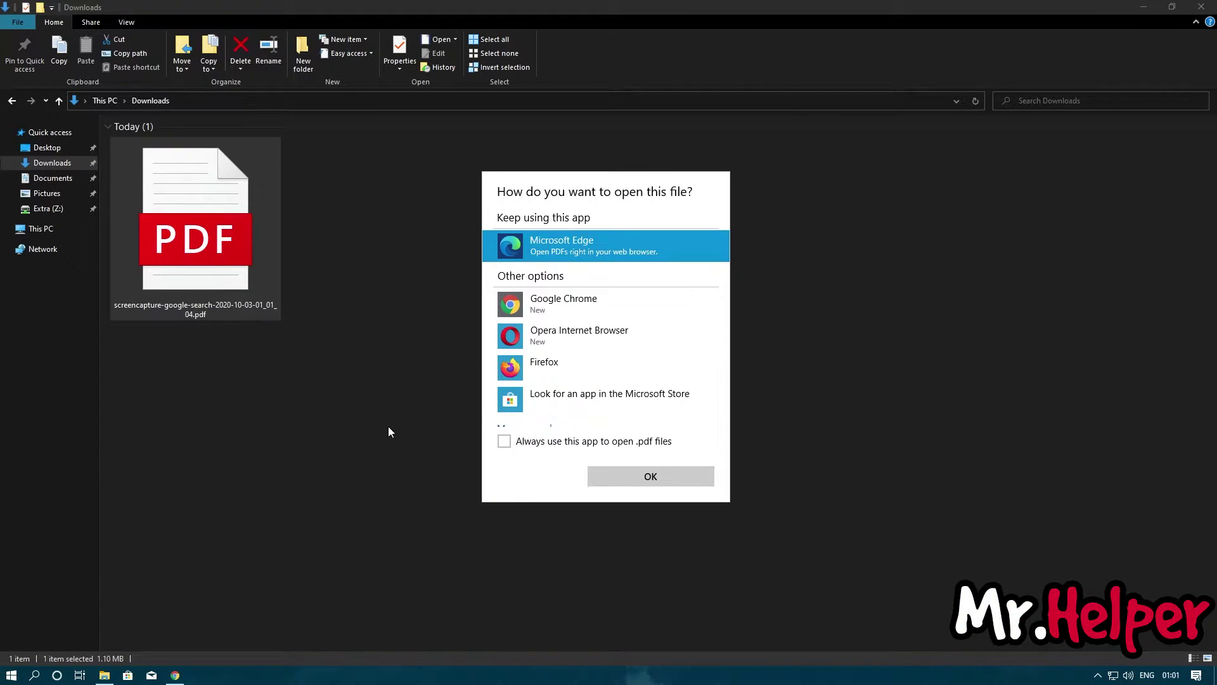
pyautogui.click(389, 431)
pyautogui.click(175, 675)
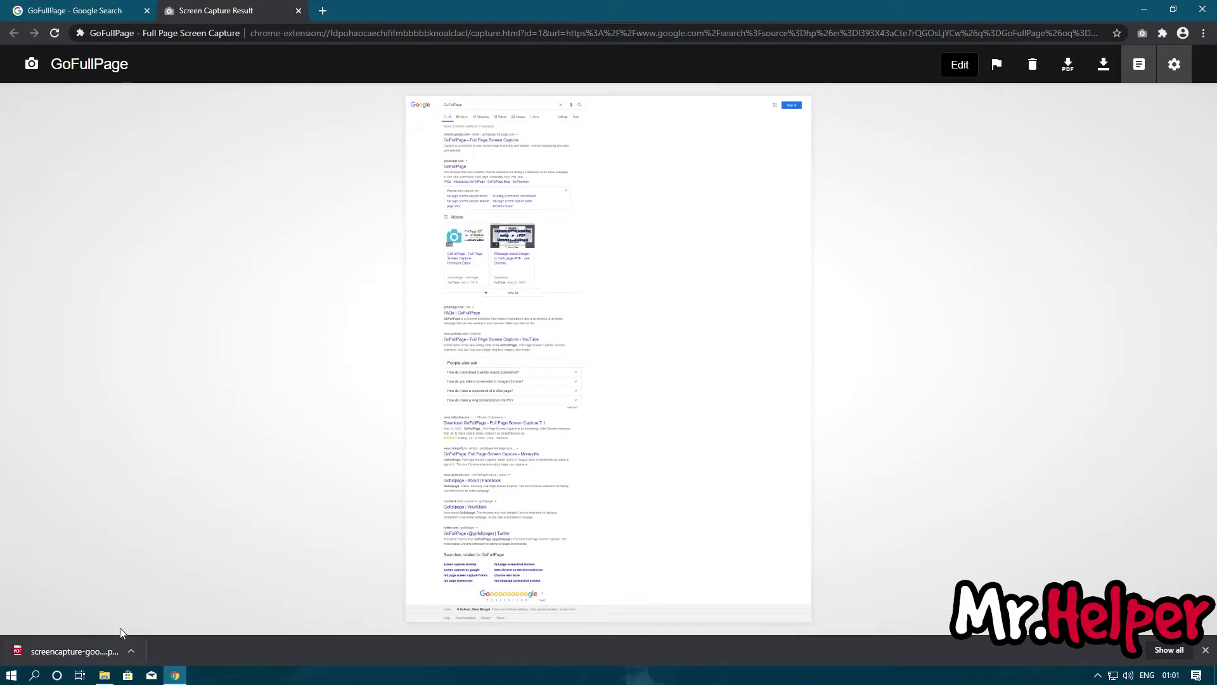
# Open the downloaded PDF in Chrome and examine the captured page enlarged
pyautogui.click(79, 653)
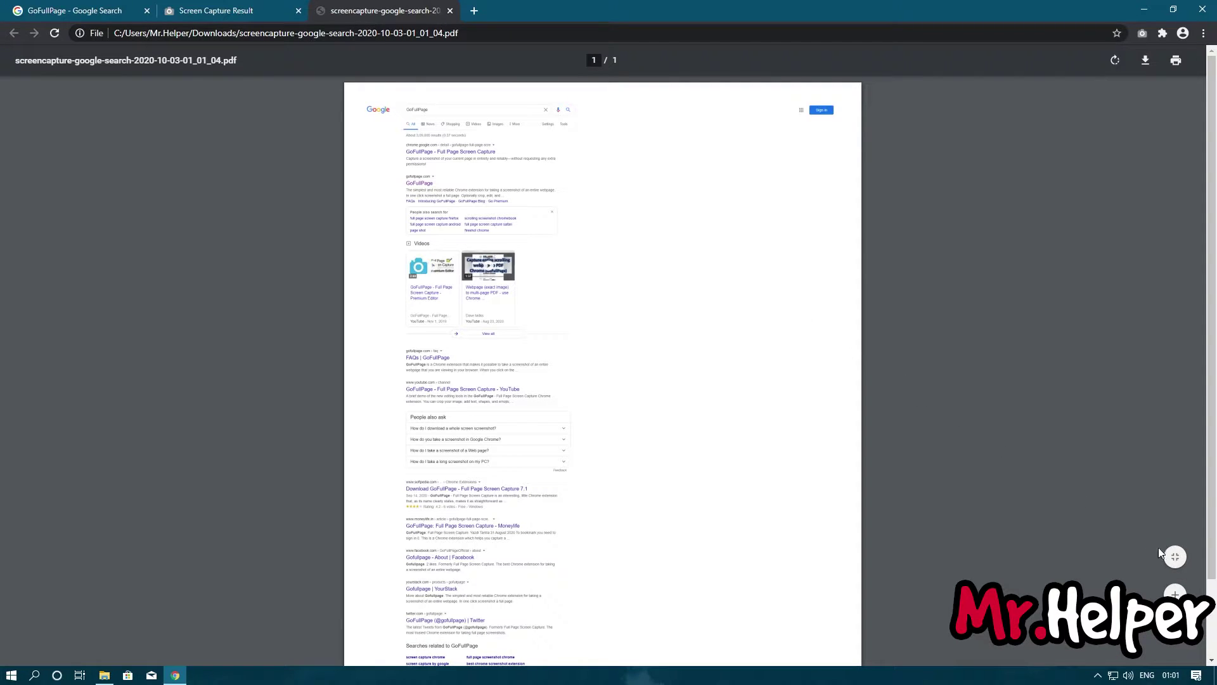
pyautogui.hotkey('ctrl', '-')
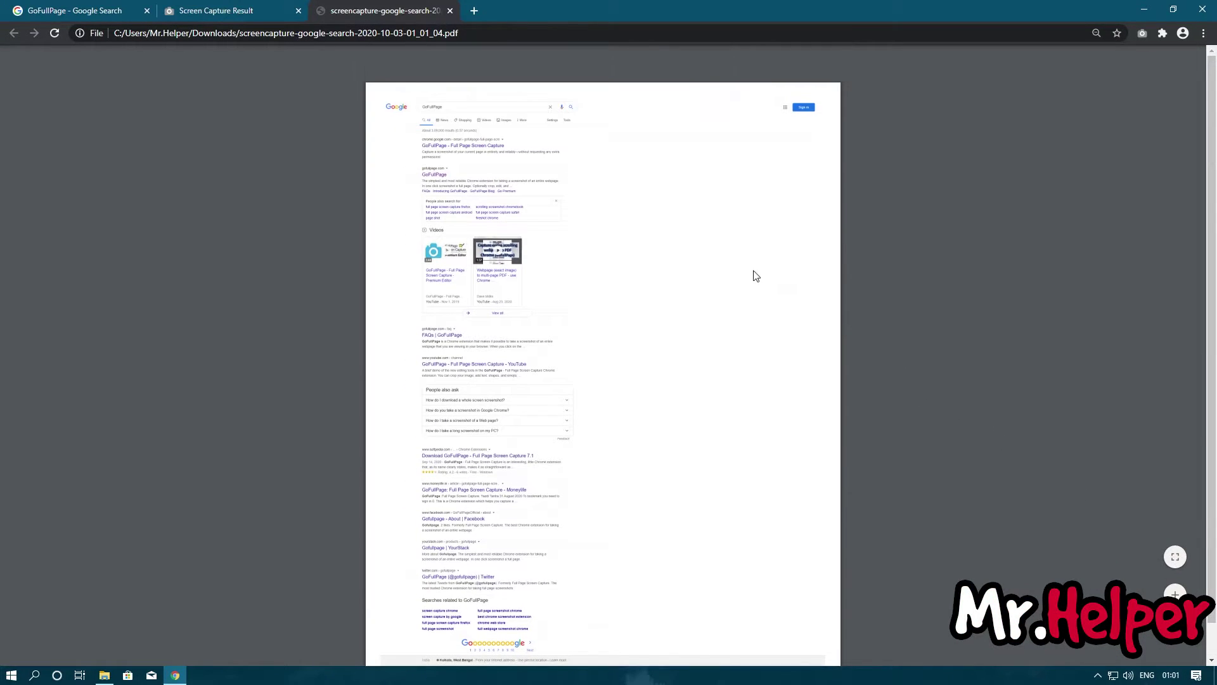
pyautogui.hotkey('ctrl', '+')
pyautogui.hotkey('ctrl', '+')
pyautogui.hotkey('ctrl', '+')
pyautogui.scroll(3, 443, 283)
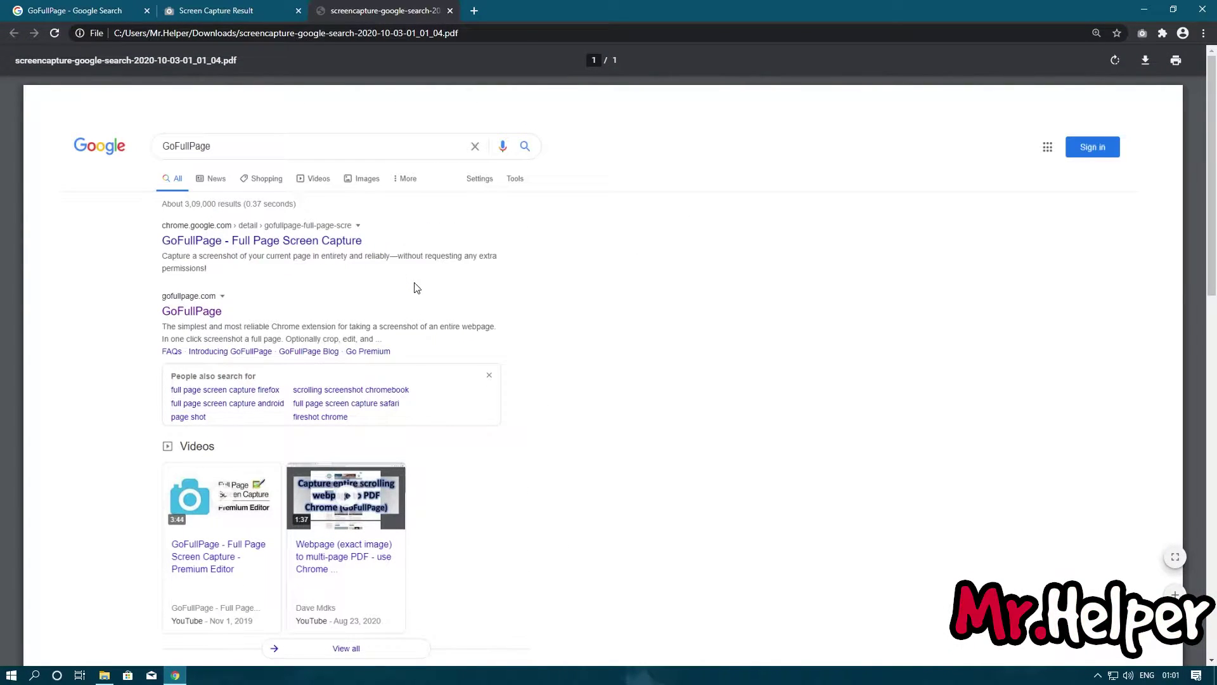
pyautogui.scroll(-5, 417, 288)
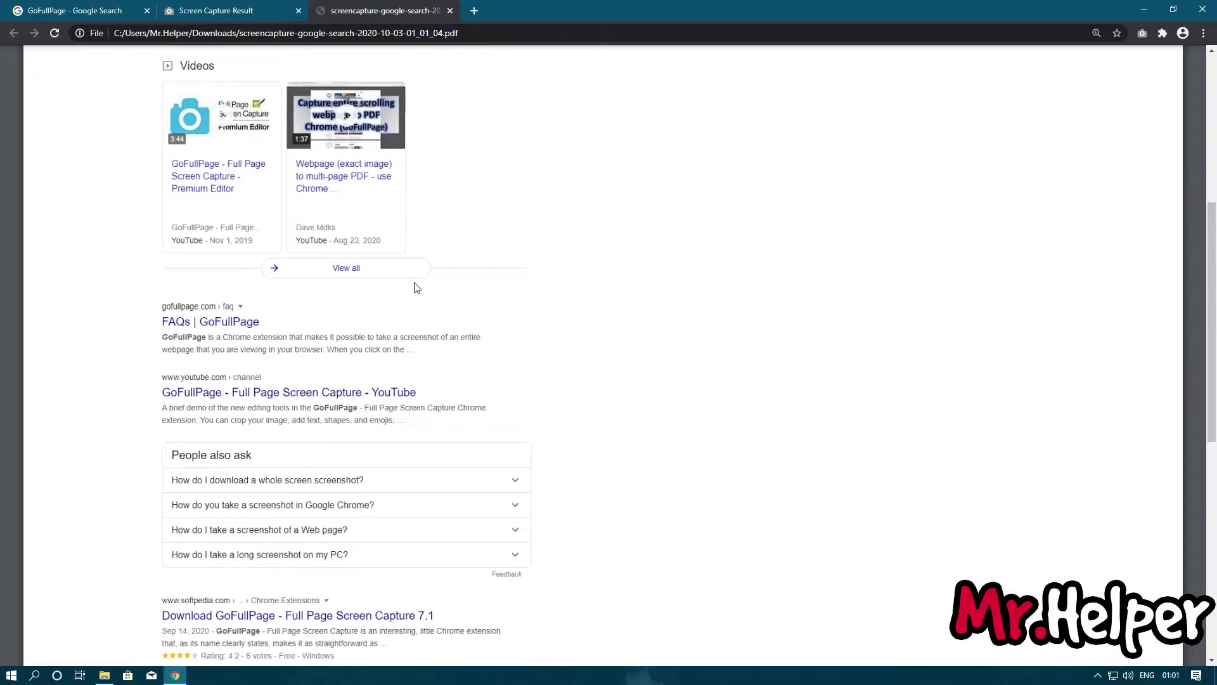
pyautogui.scroll(5, 416, 288)
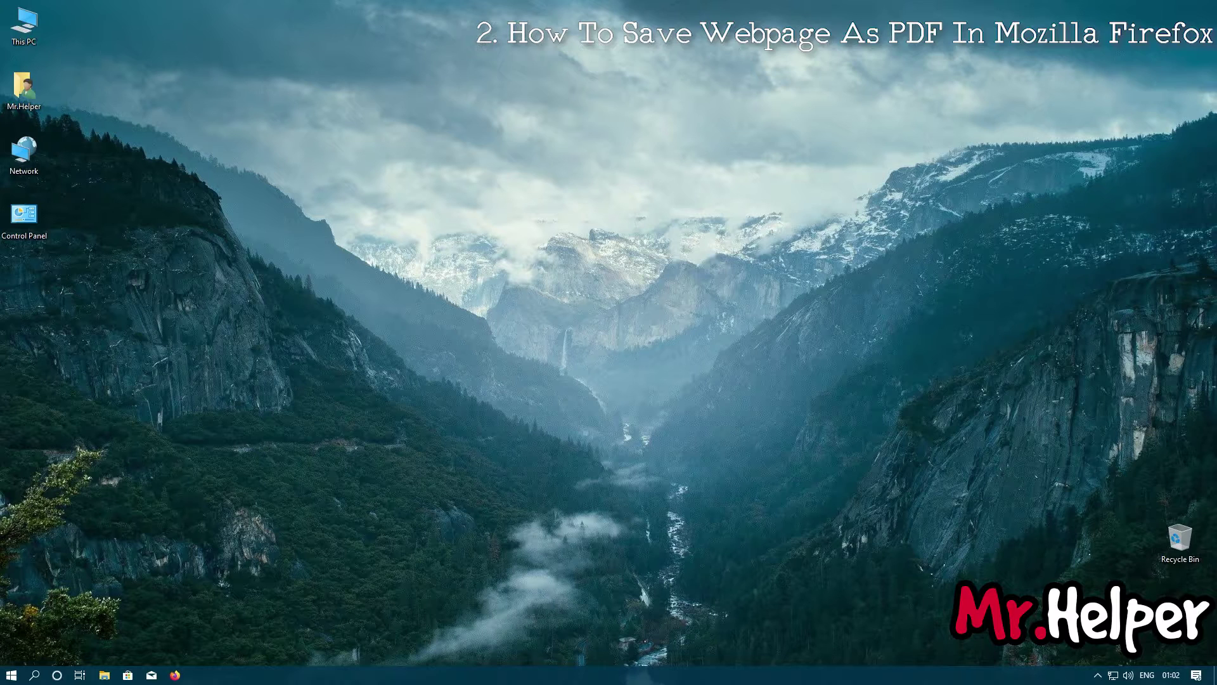
# Switch to Mozilla Firefox and search for "FireShot firefox" on google.com
pyautogui.click(175, 675)
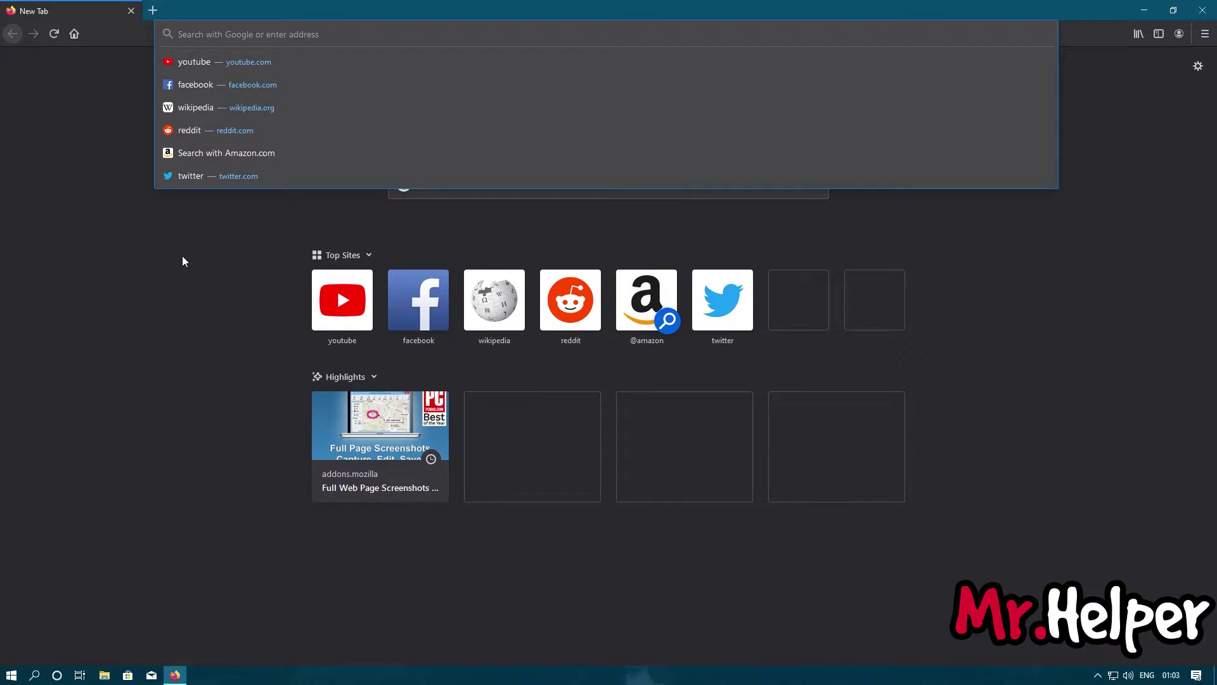
pyautogui.write('google.com')
pyautogui.press('Return')
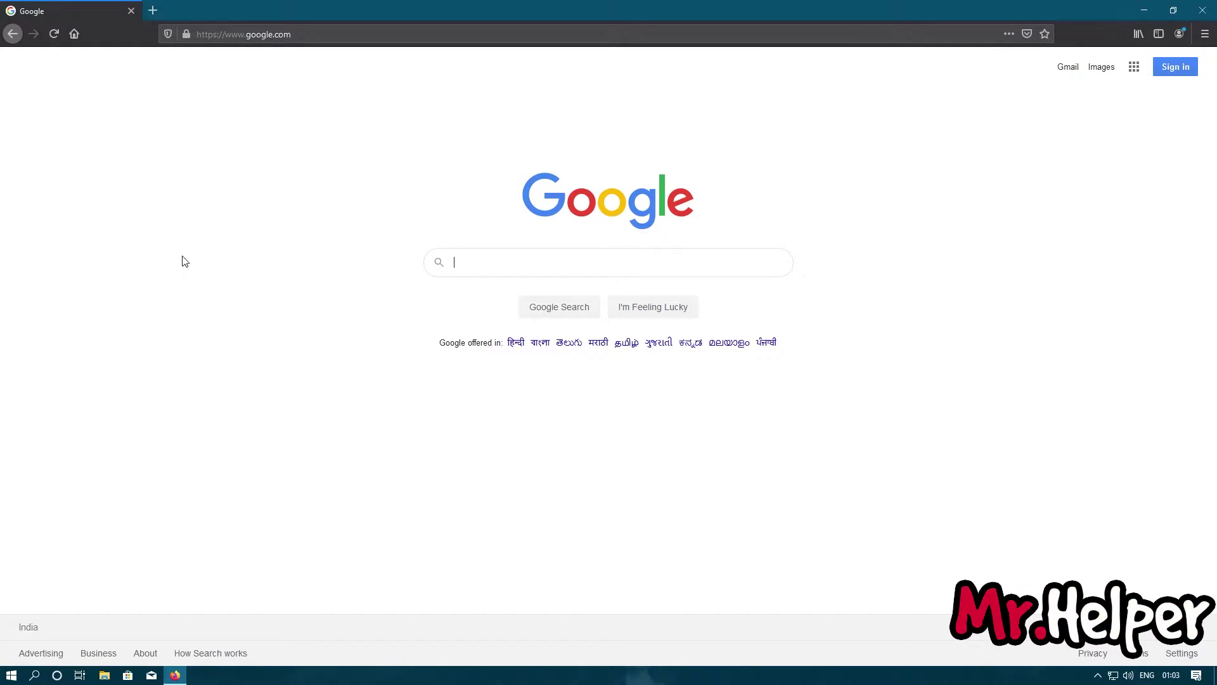
pyautogui.write('ire')
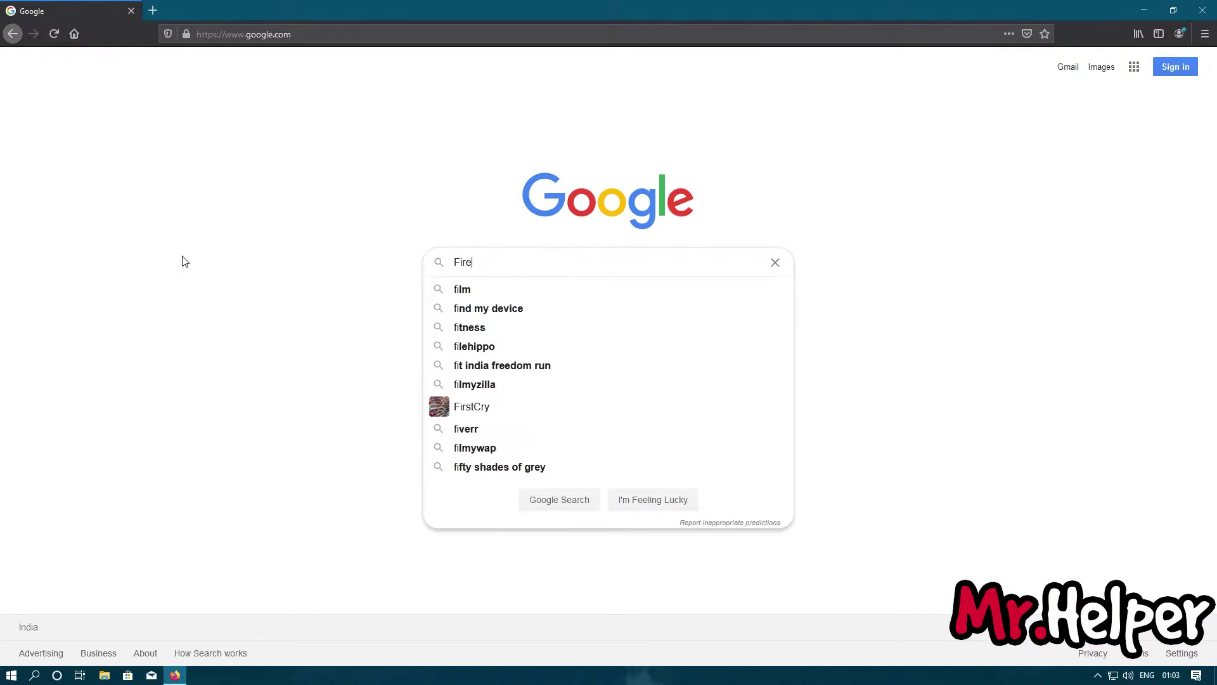
pyautogui.write('Shot firefox')
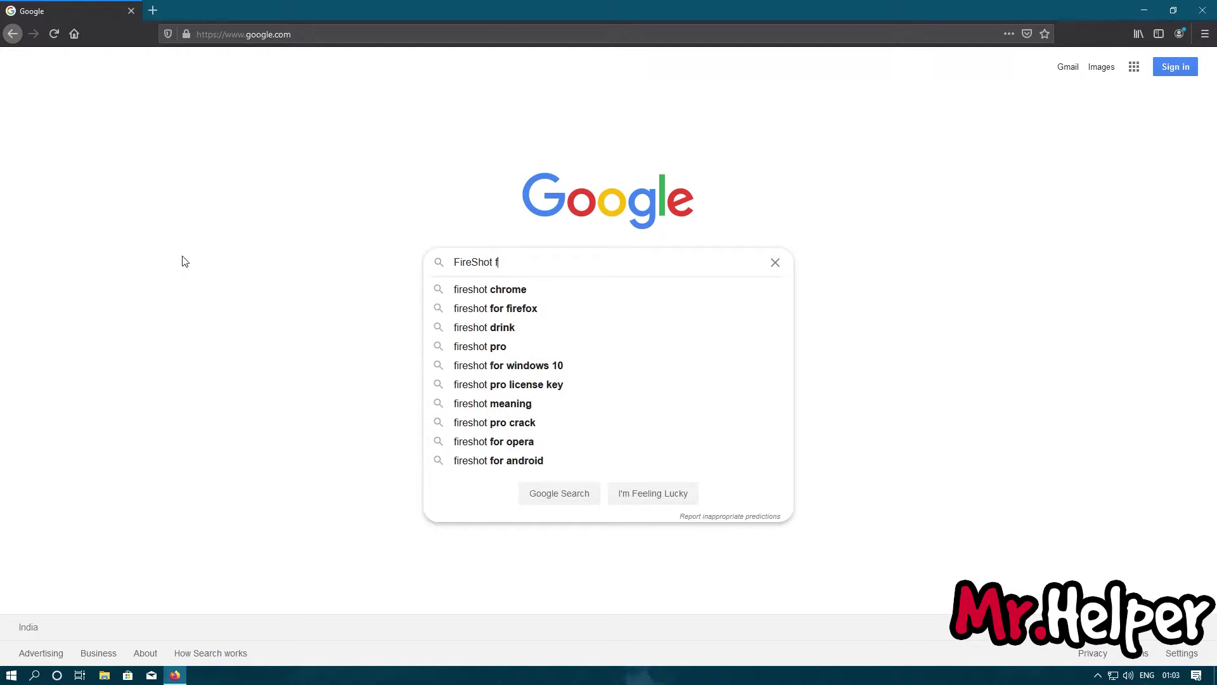
pyautogui.press('Return')
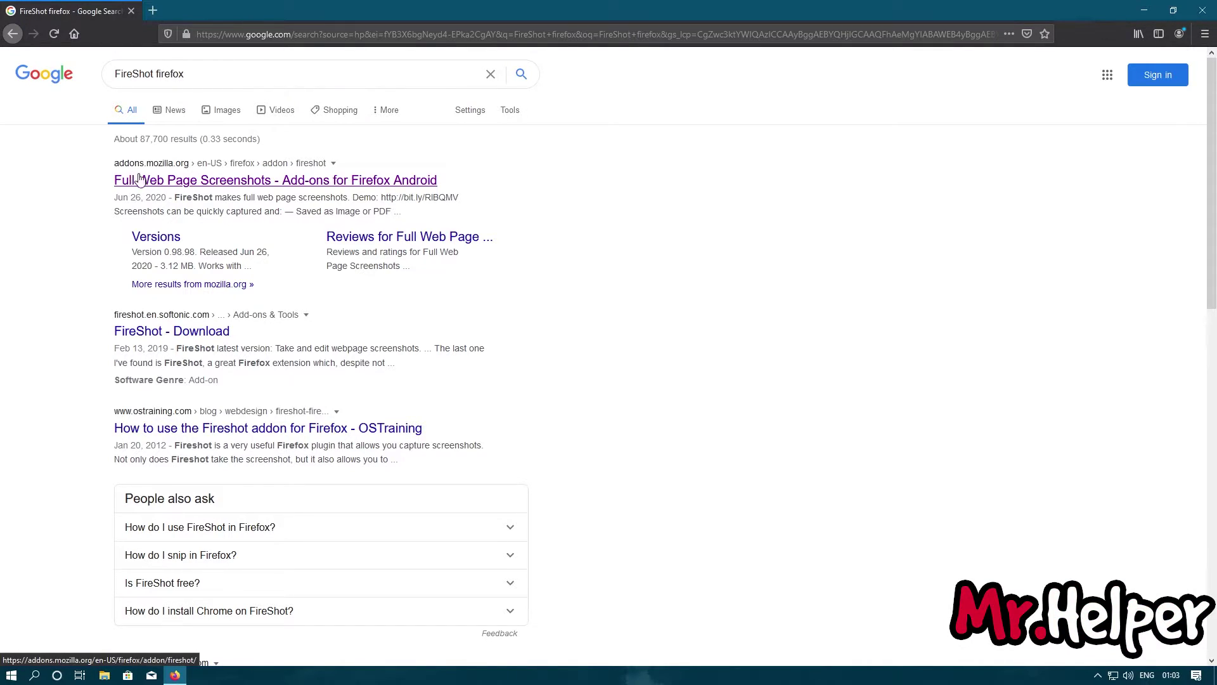
# Install the FireShot Full Web Page Screenshots add-on from addons.mozilla.org, then dismiss the installation notice and close its welcome page
pyautogui.click(170, 186)
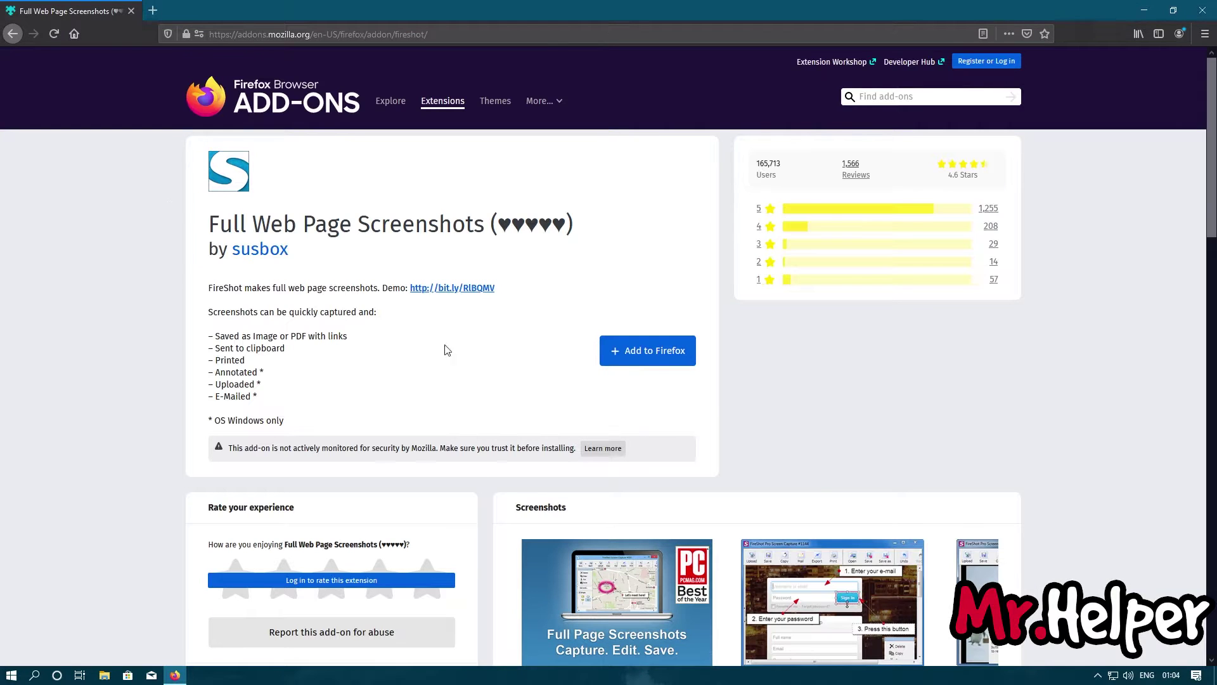
pyautogui.click(638, 365)
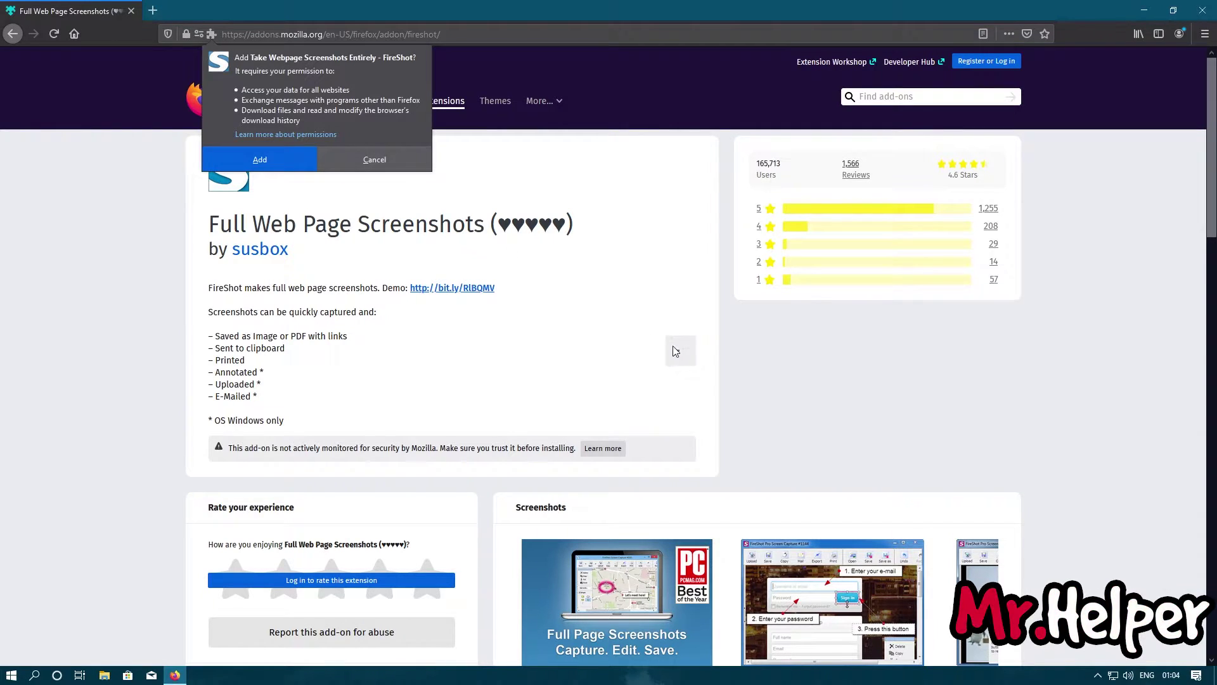
pyautogui.click(283, 163)
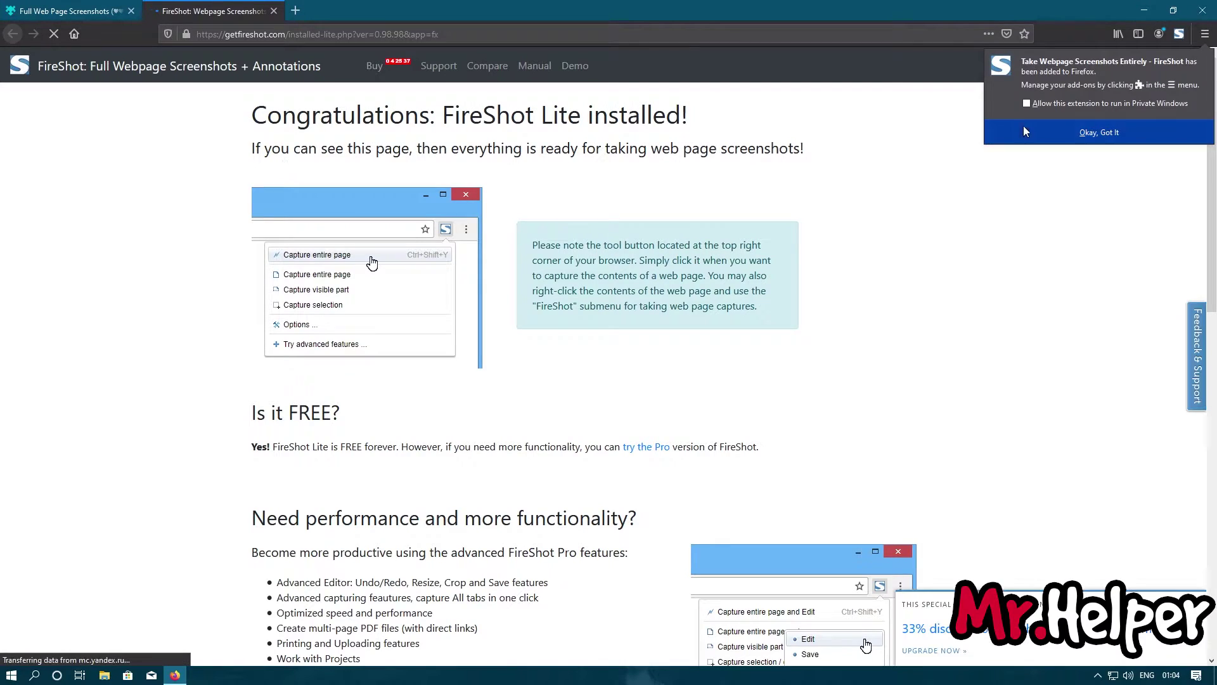
pyautogui.click(1019, 132)
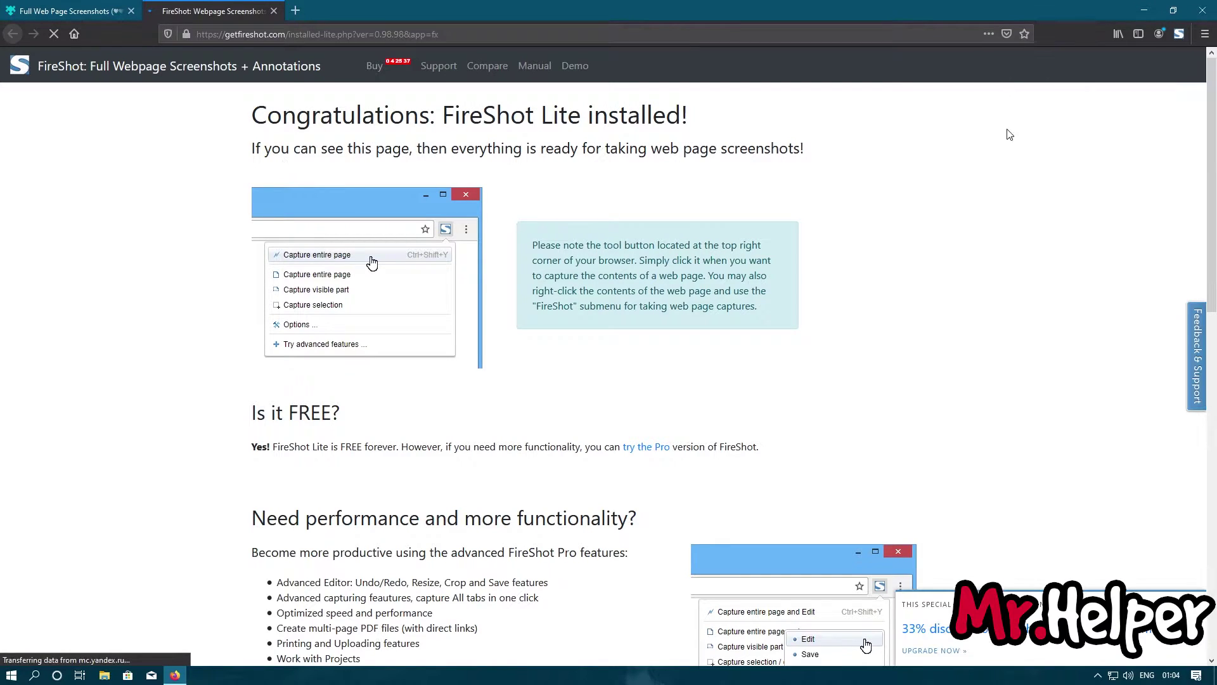
pyautogui.click(273, 12)
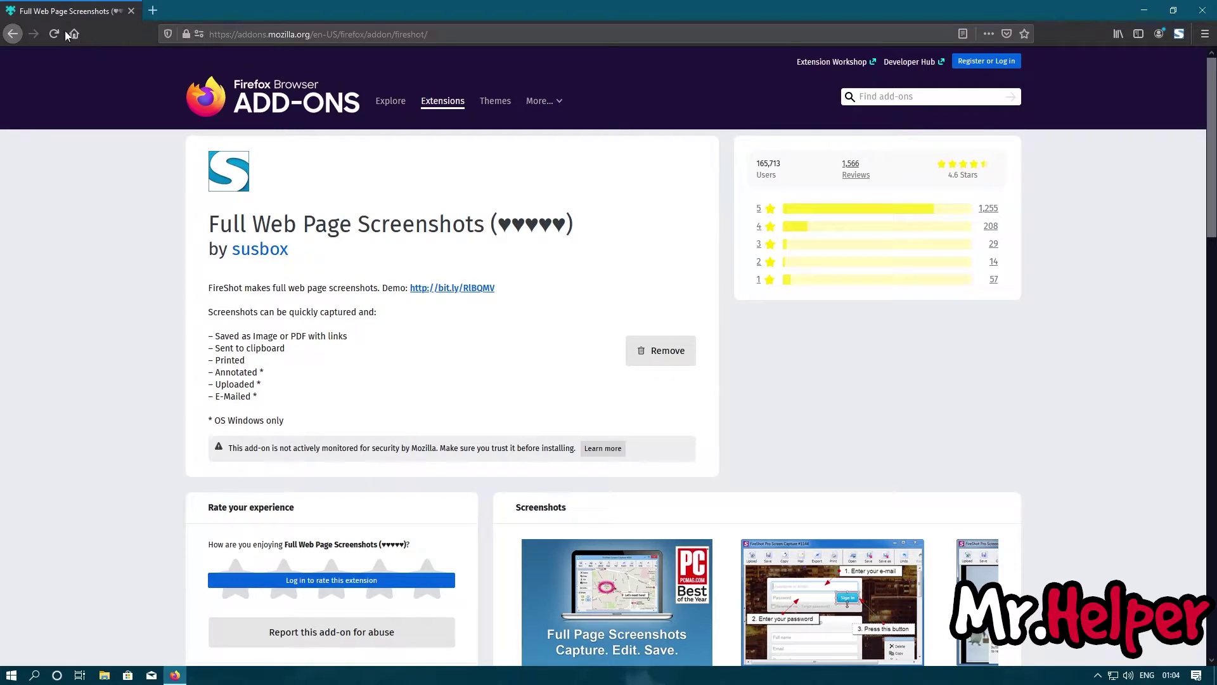
# Return to the "FireShot firefox" search results and capture the entire page with FireShot
pyautogui.click(12, 35)
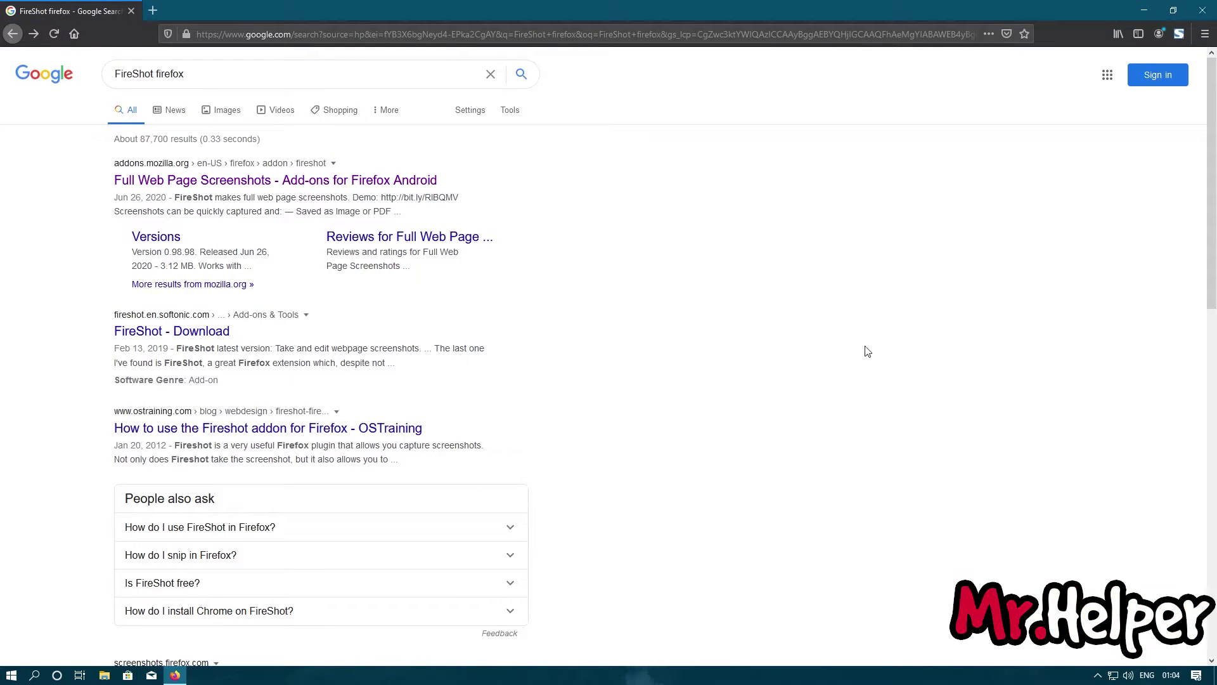
pyautogui.click(1176, 36)
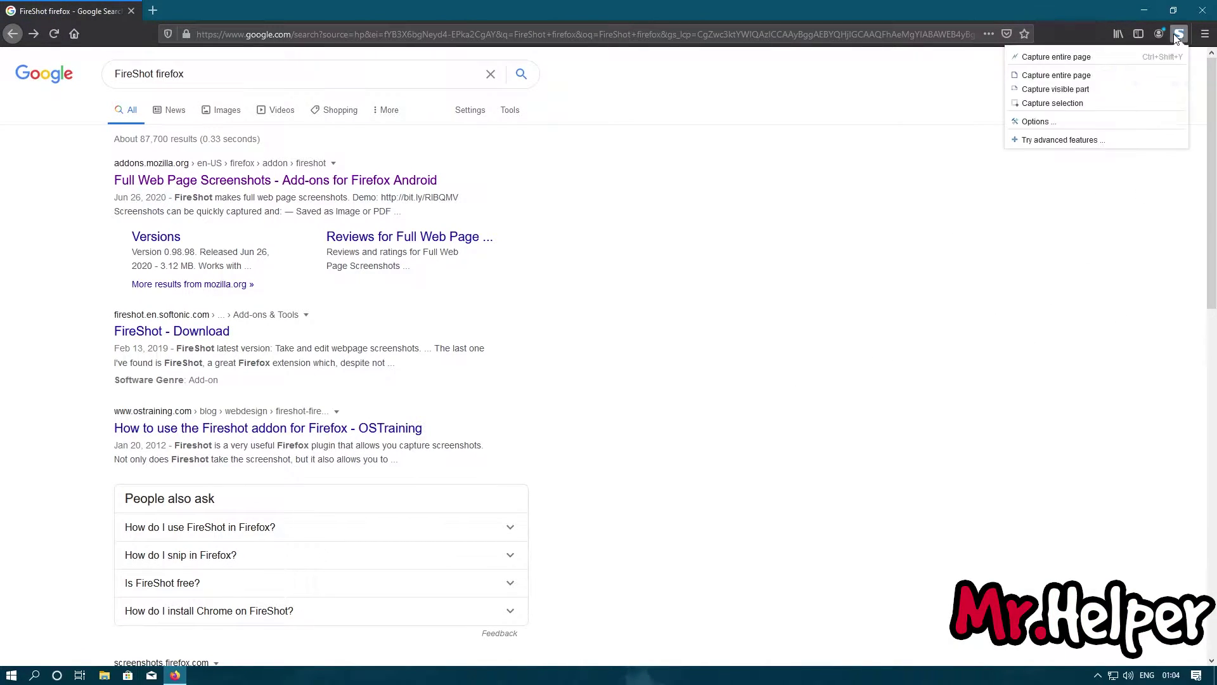
pyautogui.click(1146, 59)
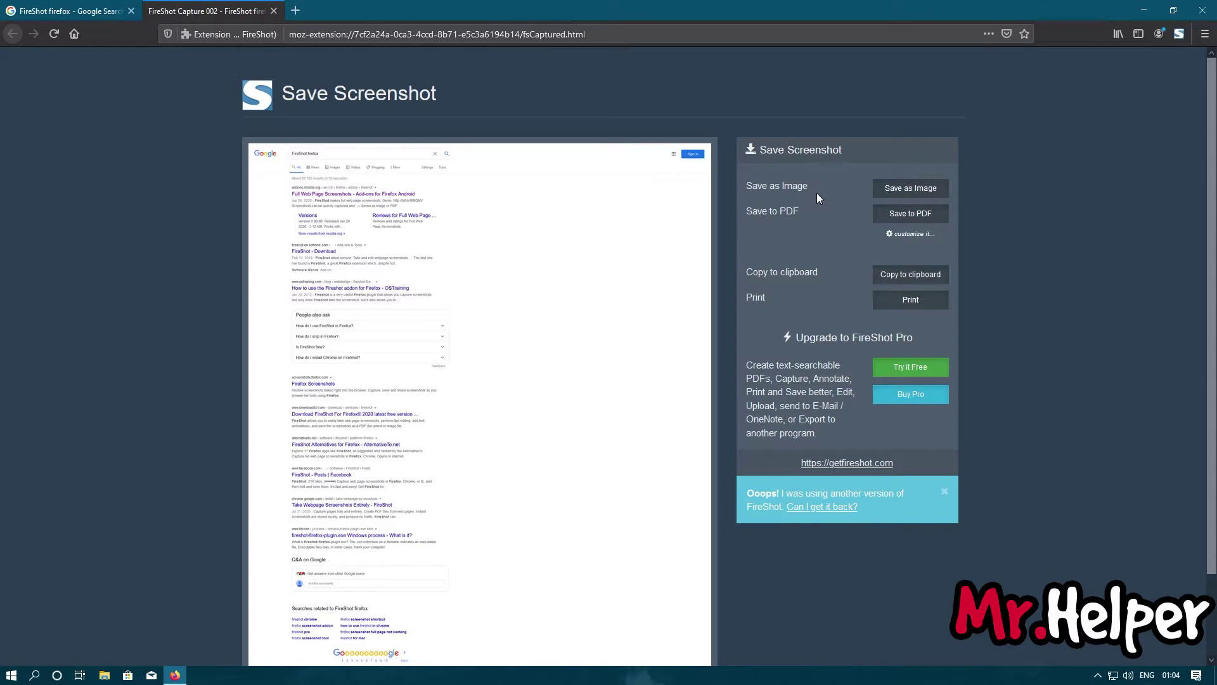
# Save the FireShot capture as a PDF on the Desktop, keeping the suggested file name
pyautogui.click(927, 218)
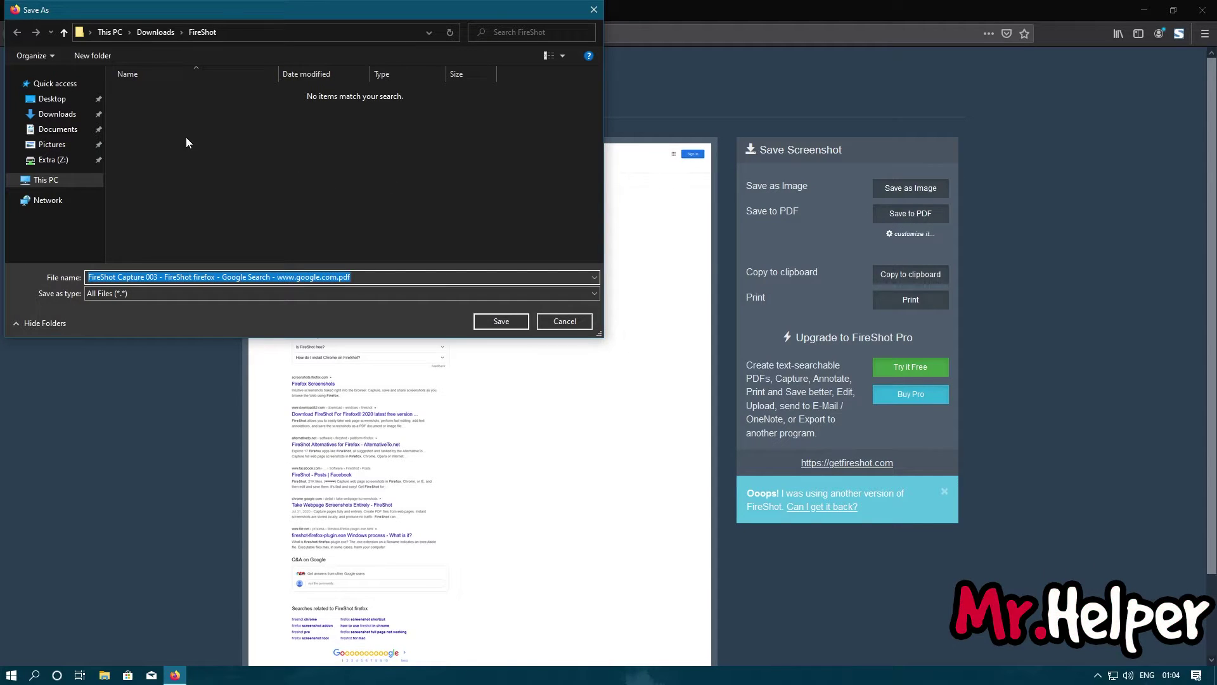
pyautogui.click(79, 100)
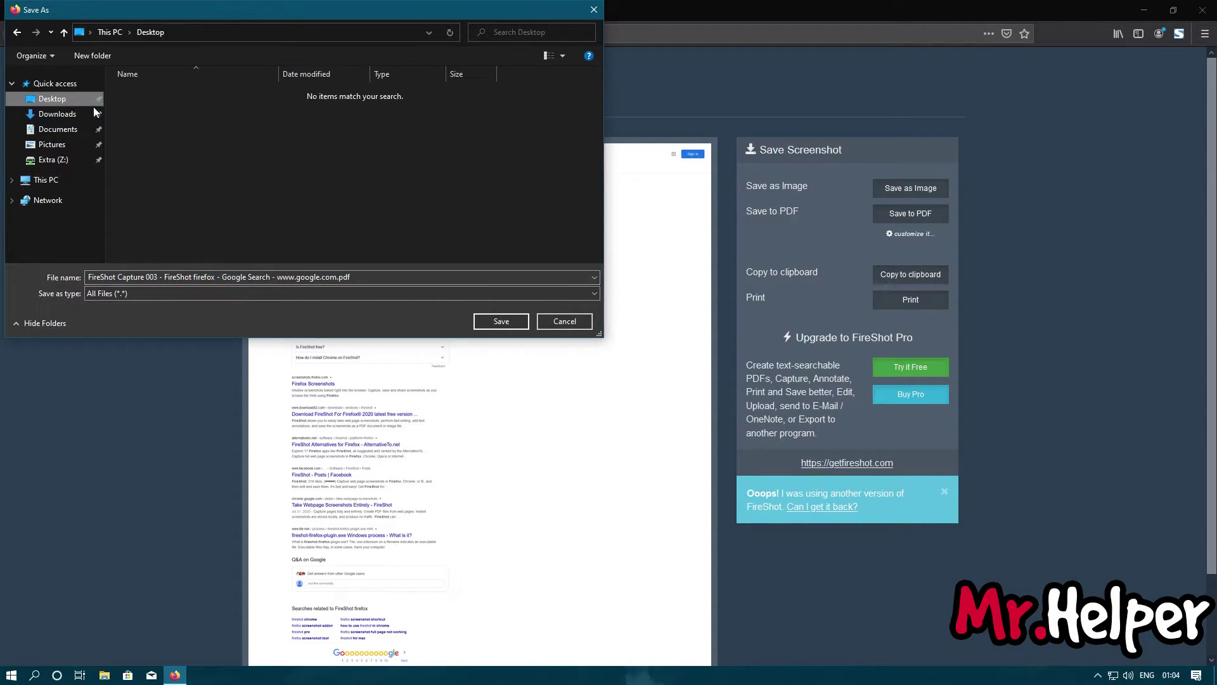
pyautogui.click(488, 319)
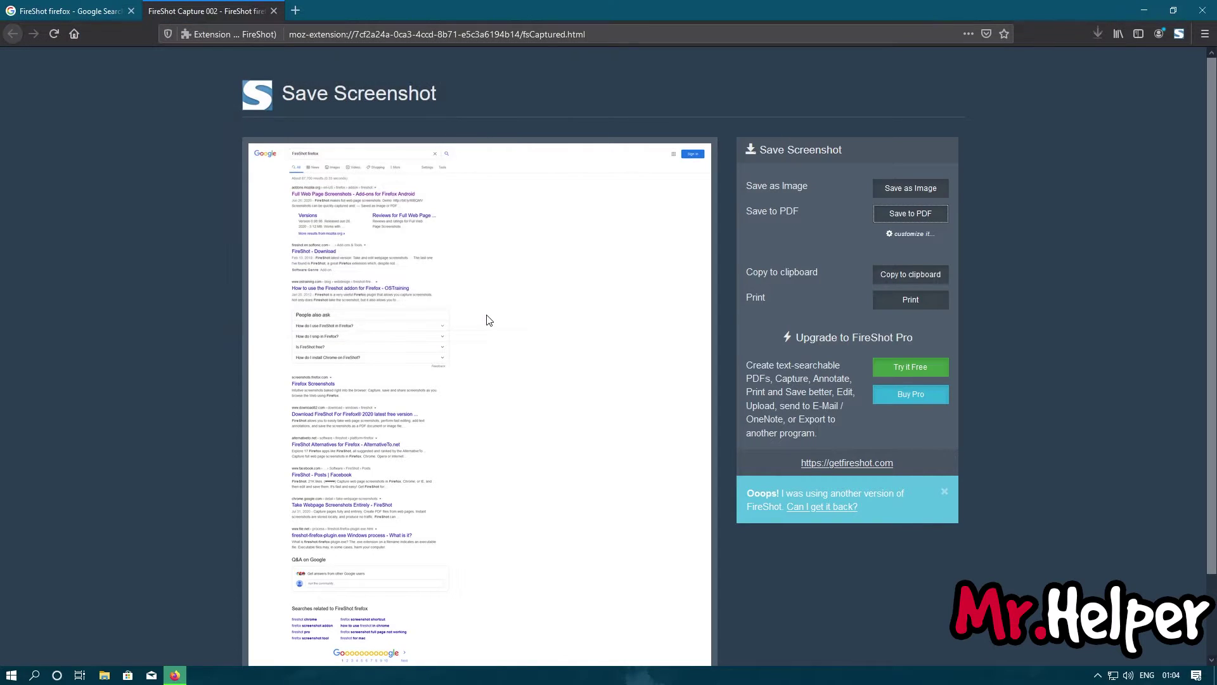
# Show the desktop, move the saved FireShot PDF directly beneath Control Panel, and return to Firefox
pyautogui.click(1145, 10)
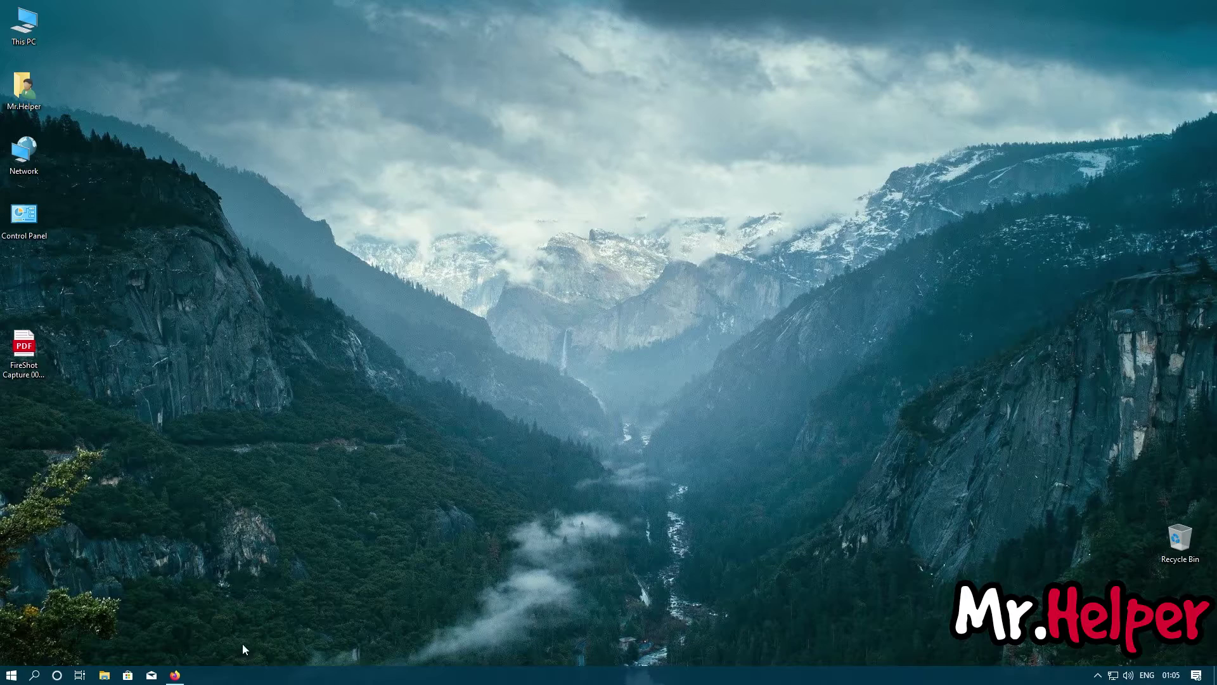
pyautogui.moveTo(47, 355); pyautogui.dragTo(43, 283)
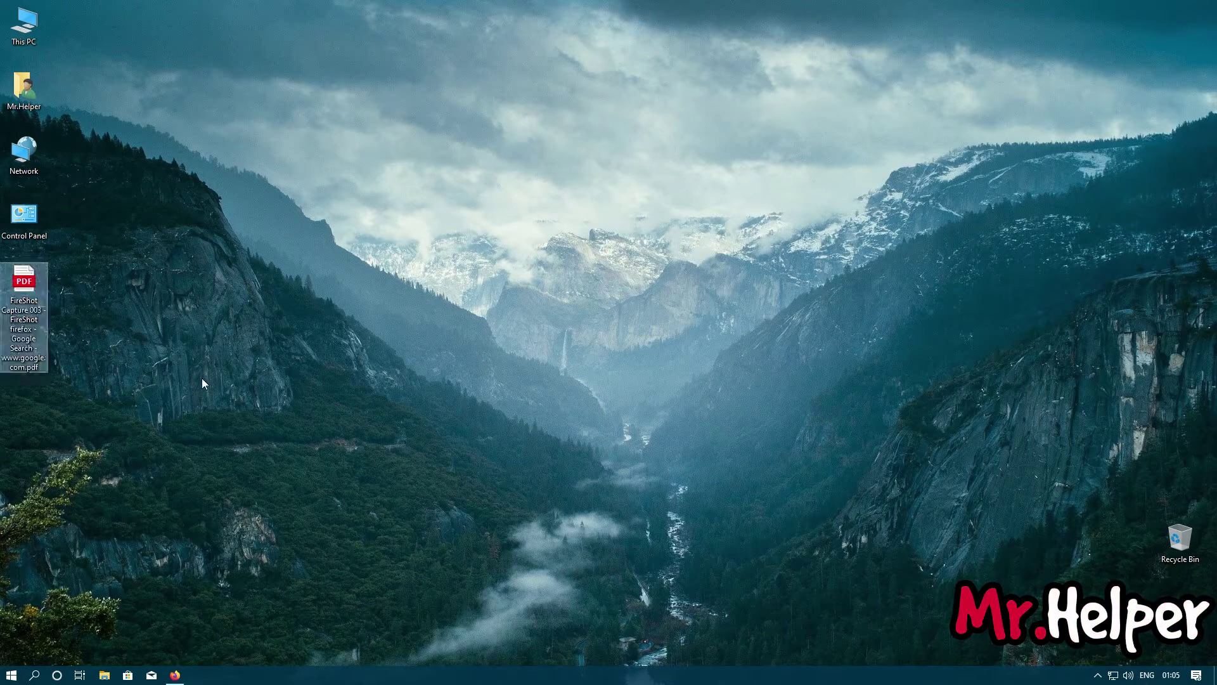
pyautogui.click(175, 676)
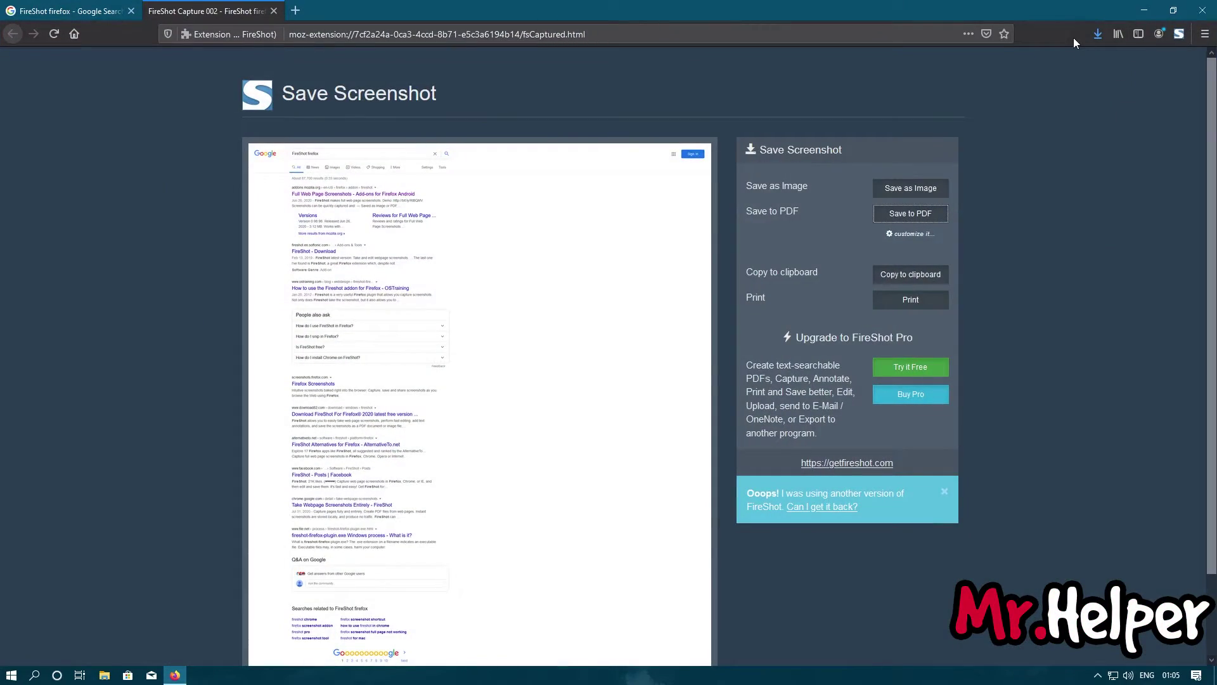
# Open the downloaded FireShot PDF in Firefox and examine the captured page from start to end
pyautogui.click(1095, 34)
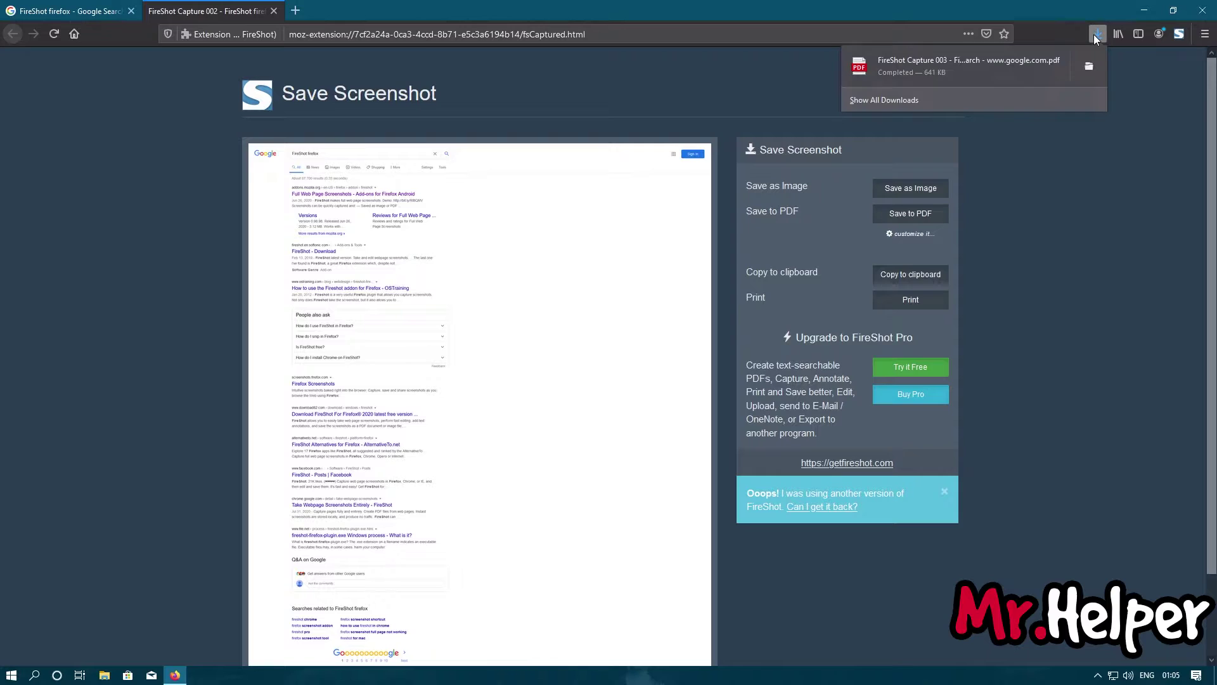
pyautogui.click(1026, 62)
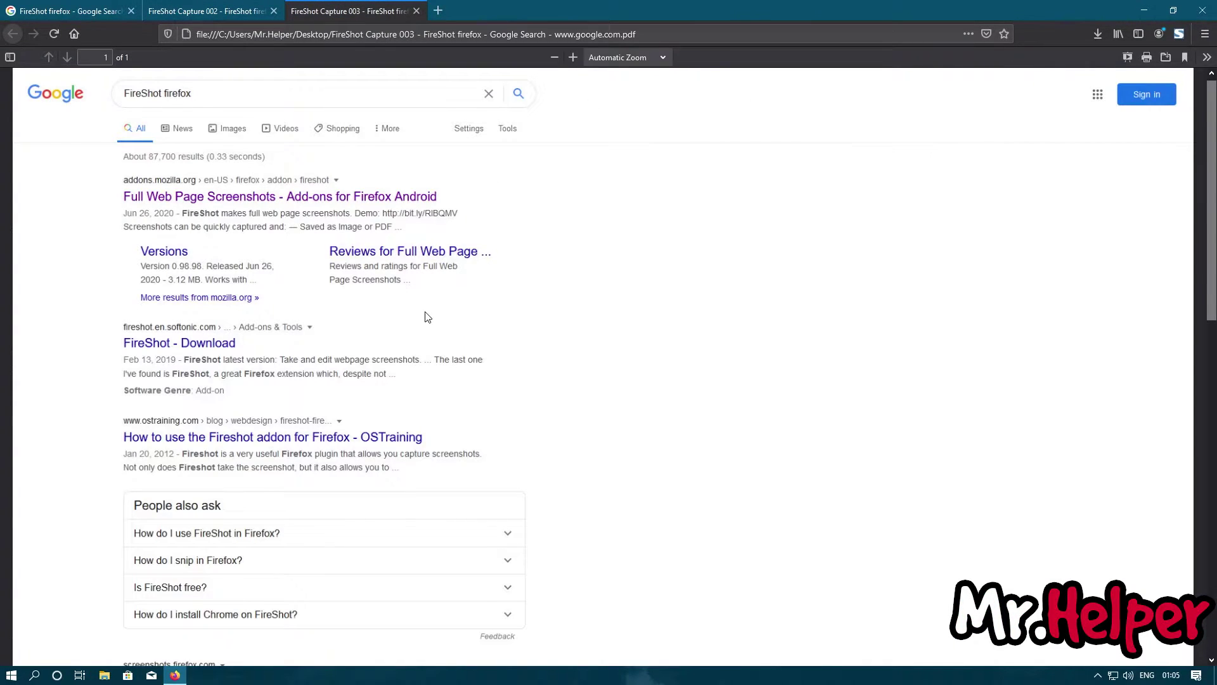
pyautogui.scroll(-4, 426, 316)
pyautogui.scroll(-3, 426, 316)
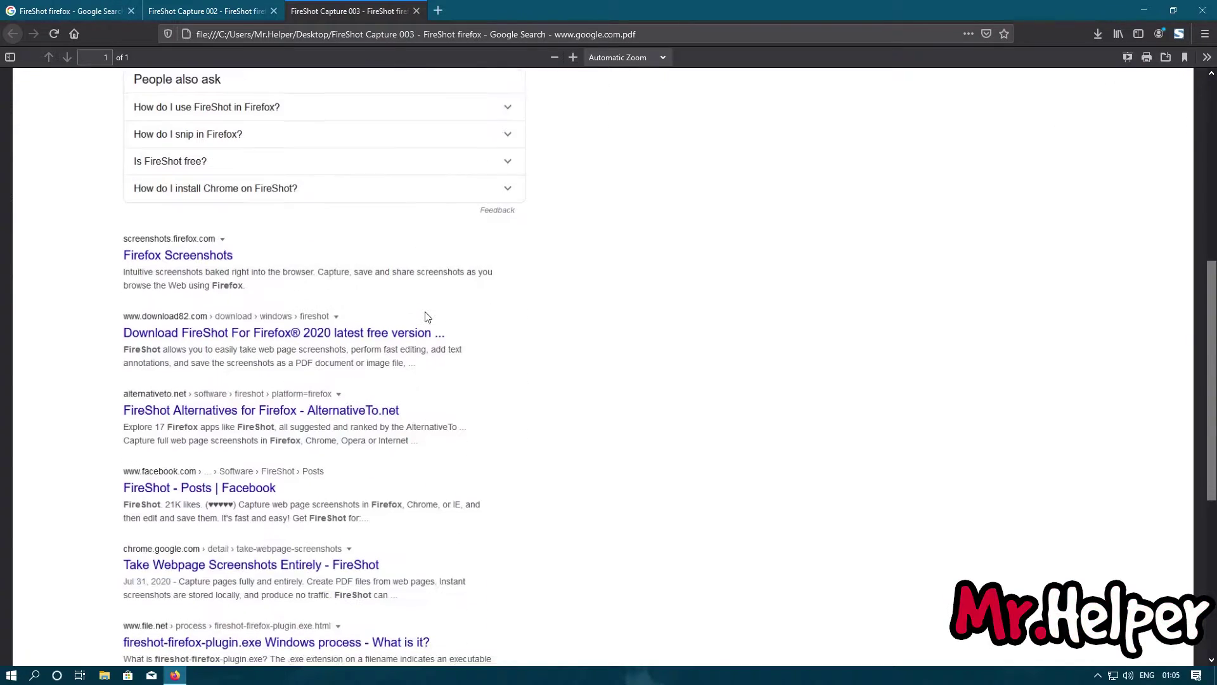
pyautogui.scroll(7, 426, 316)
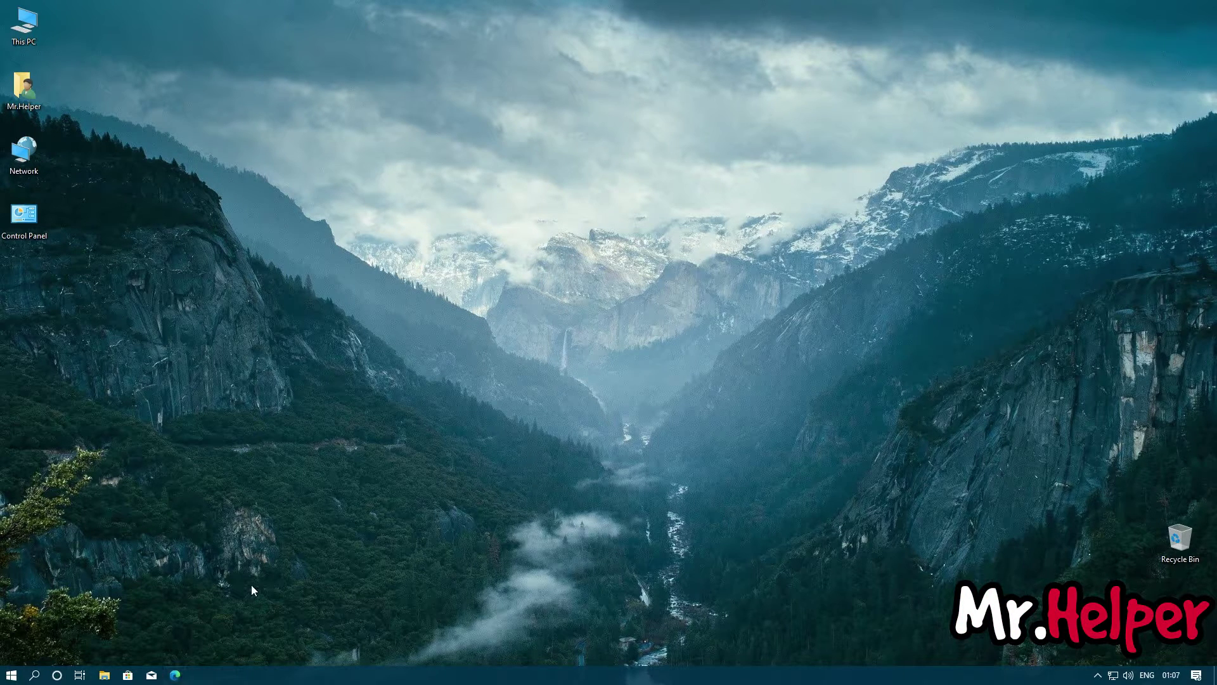
# Switch to Microsoft Edge, go to google.com and search for "GoFullPage"
pyautogui.click(175, 675)
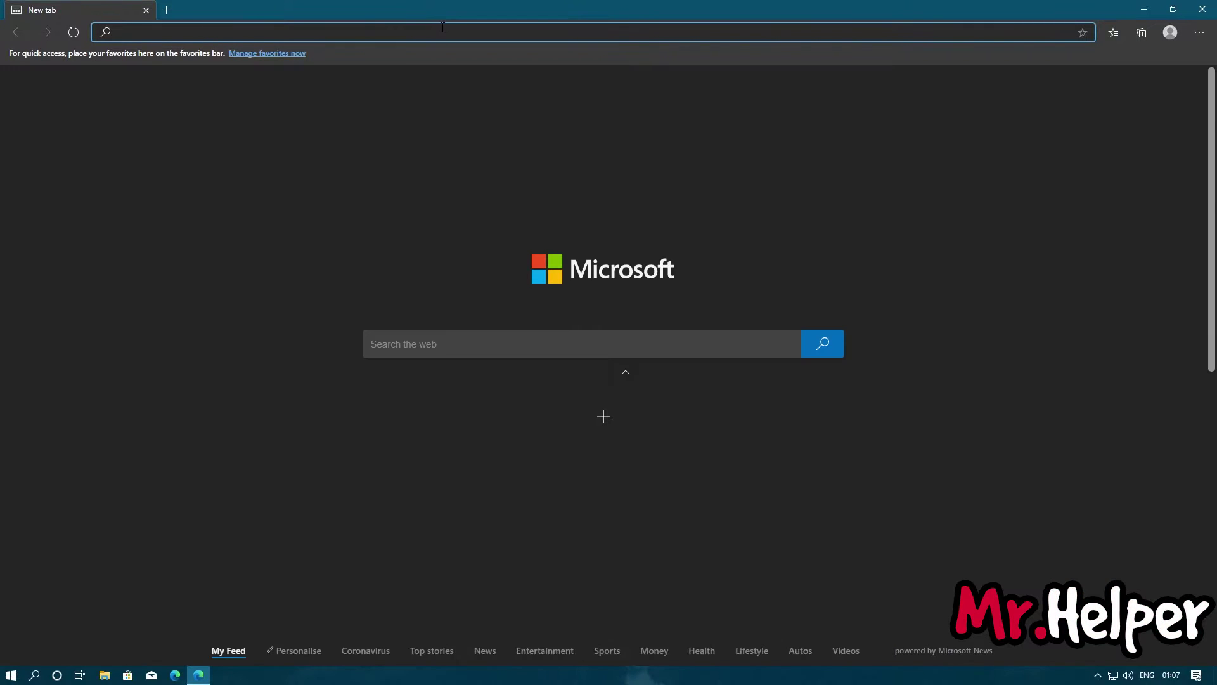
pyautogui.write('g')
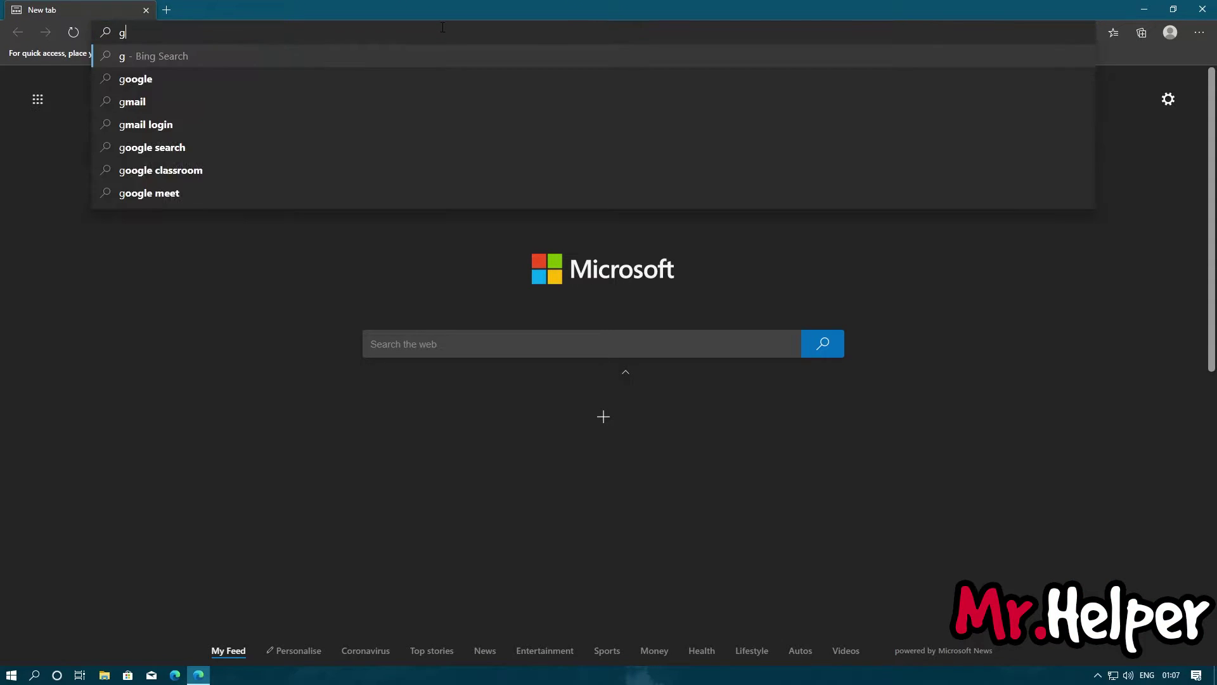
pyautogui.write('oogle.com')
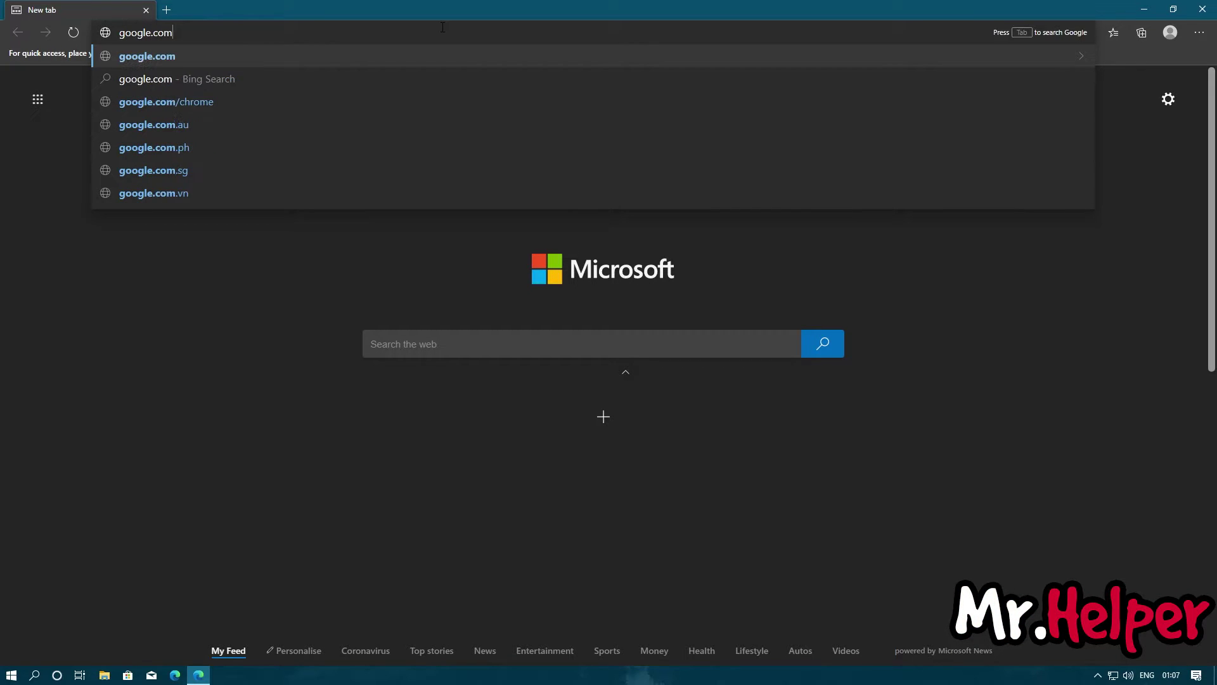
pyautogui.press('Return')
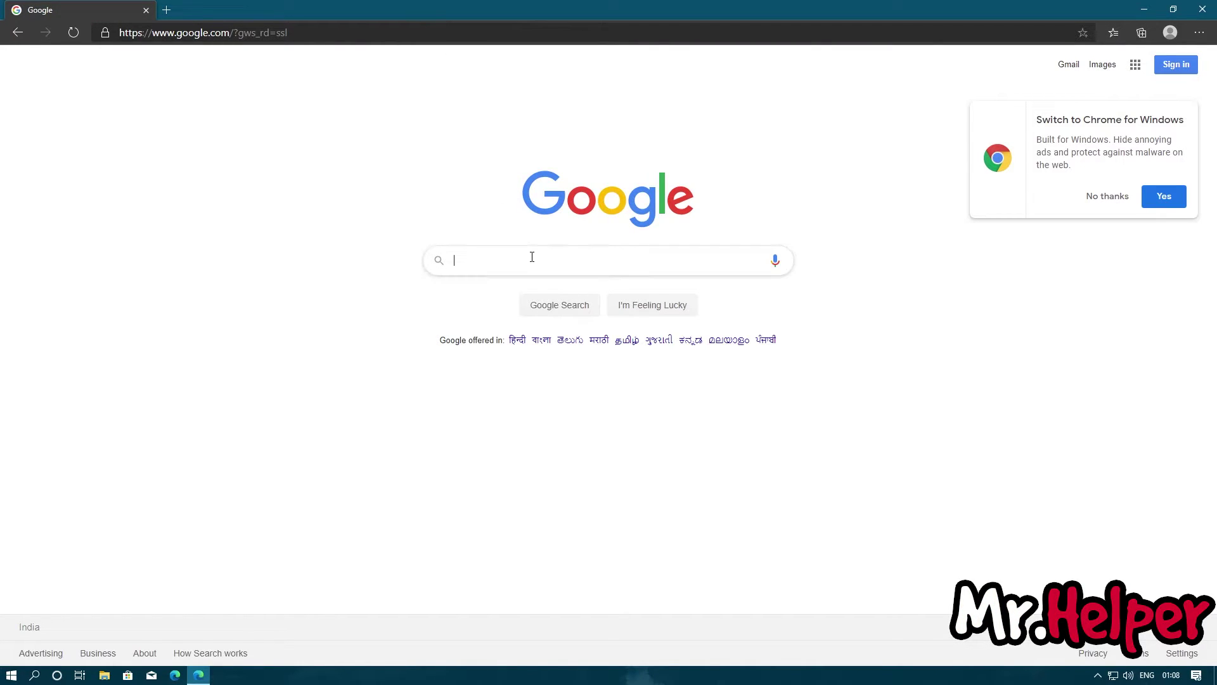
pyautogui.write('Go')
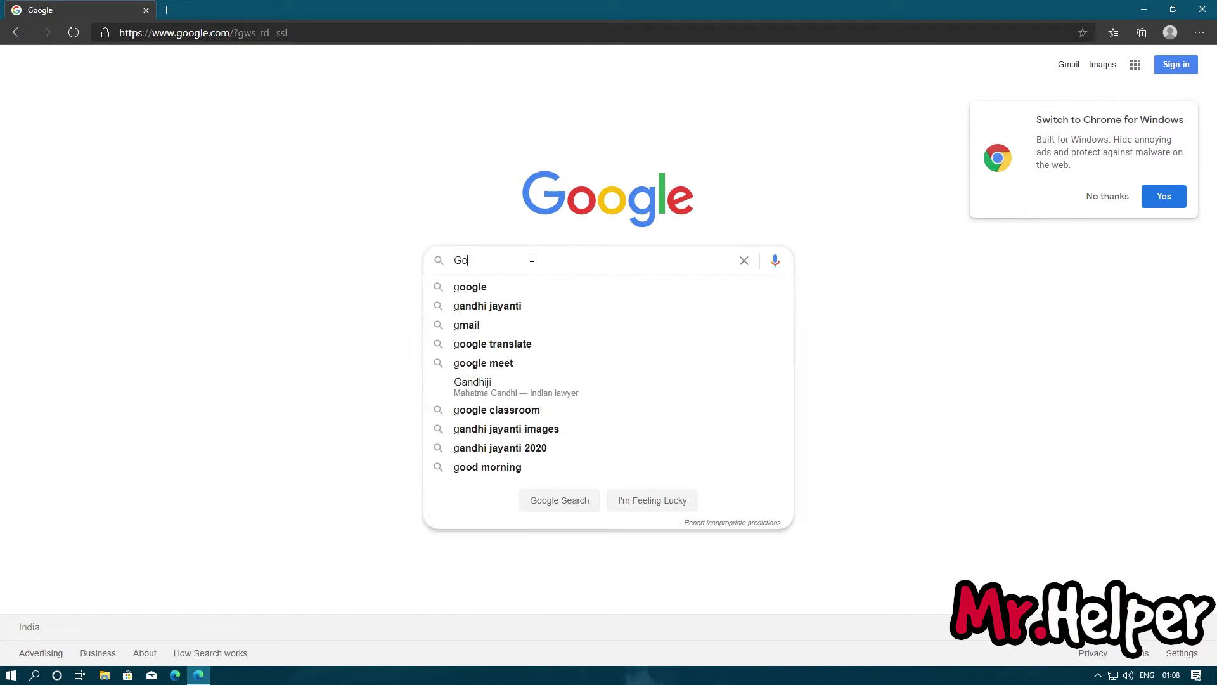
pyautogui.write('FullPage')
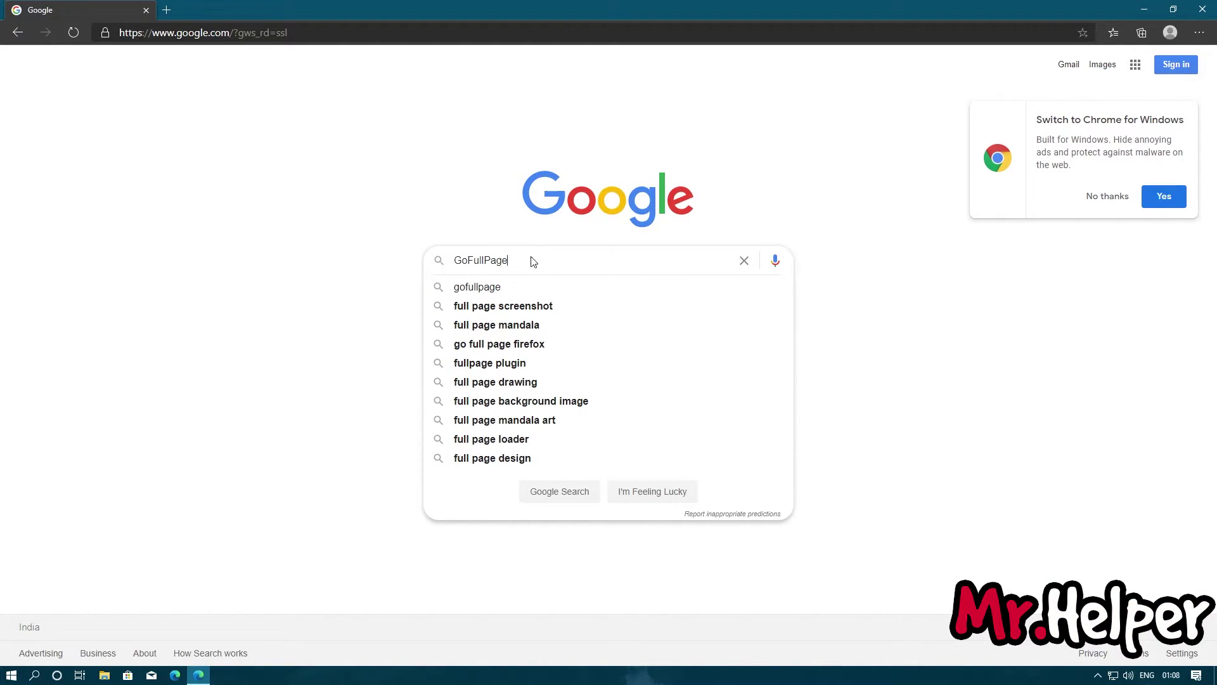
pyautogui.press('Return')
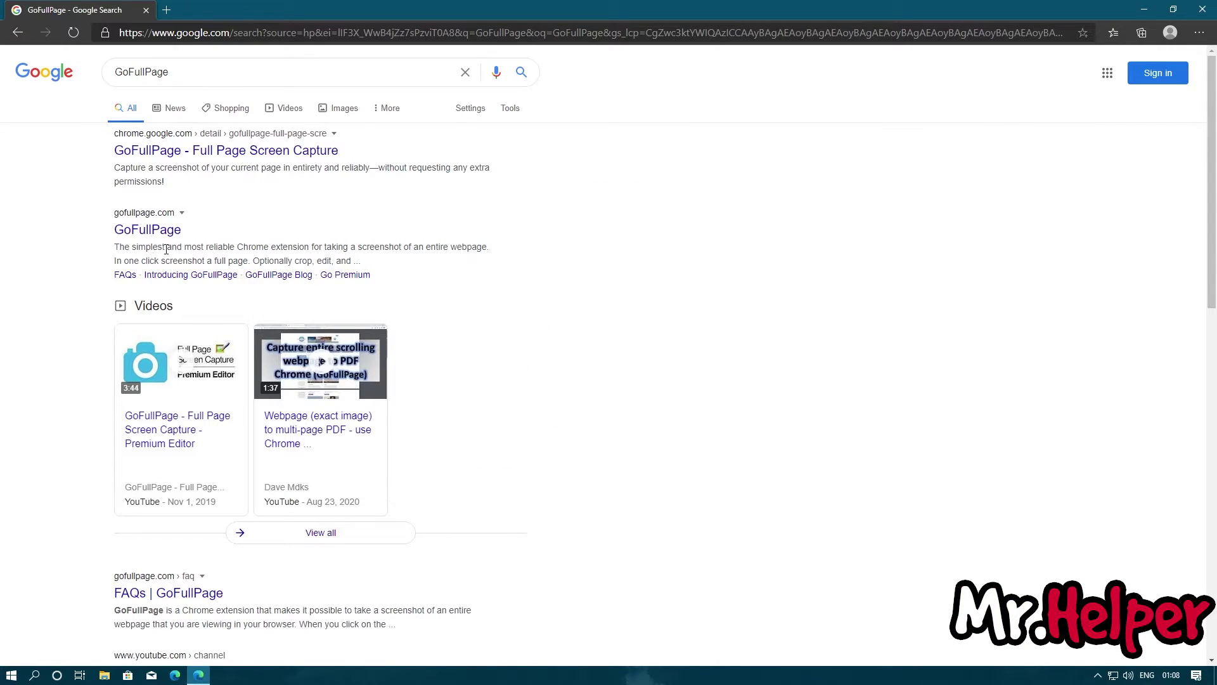
# Add the GoFullPage - Full Page Screen Capture extension to Edge via gofullpage.com and close its welcome page
pyautogui.click(169, 232)
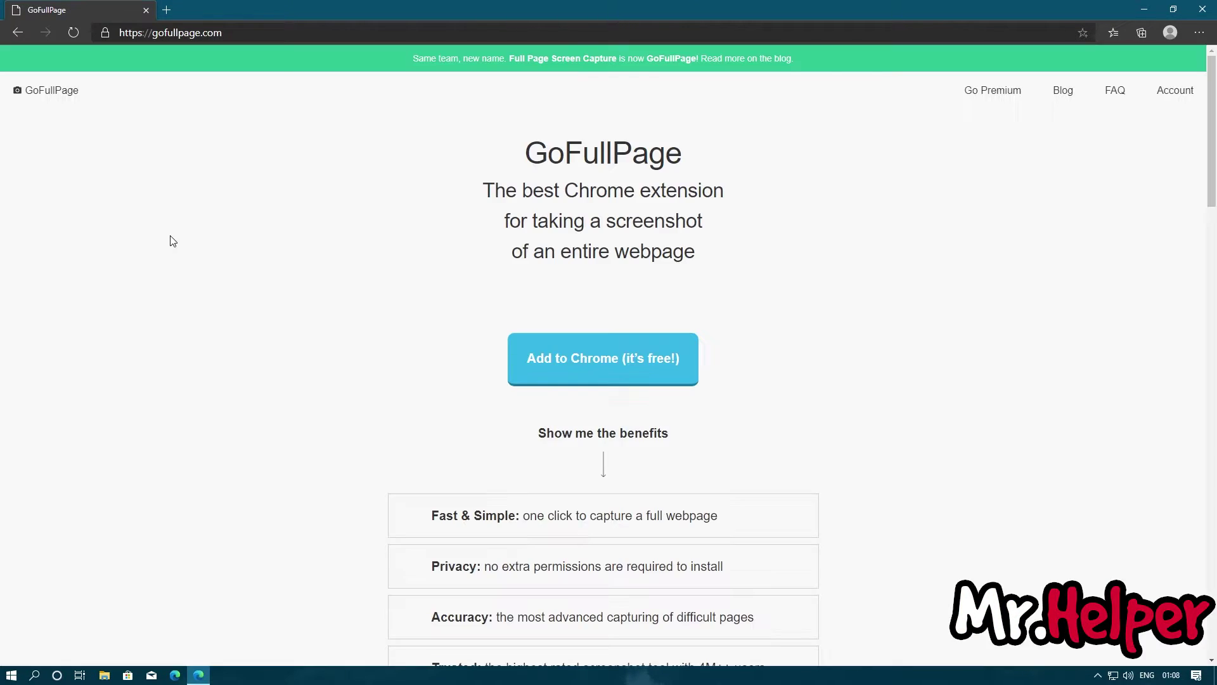
pyautogui.click(577, 359)
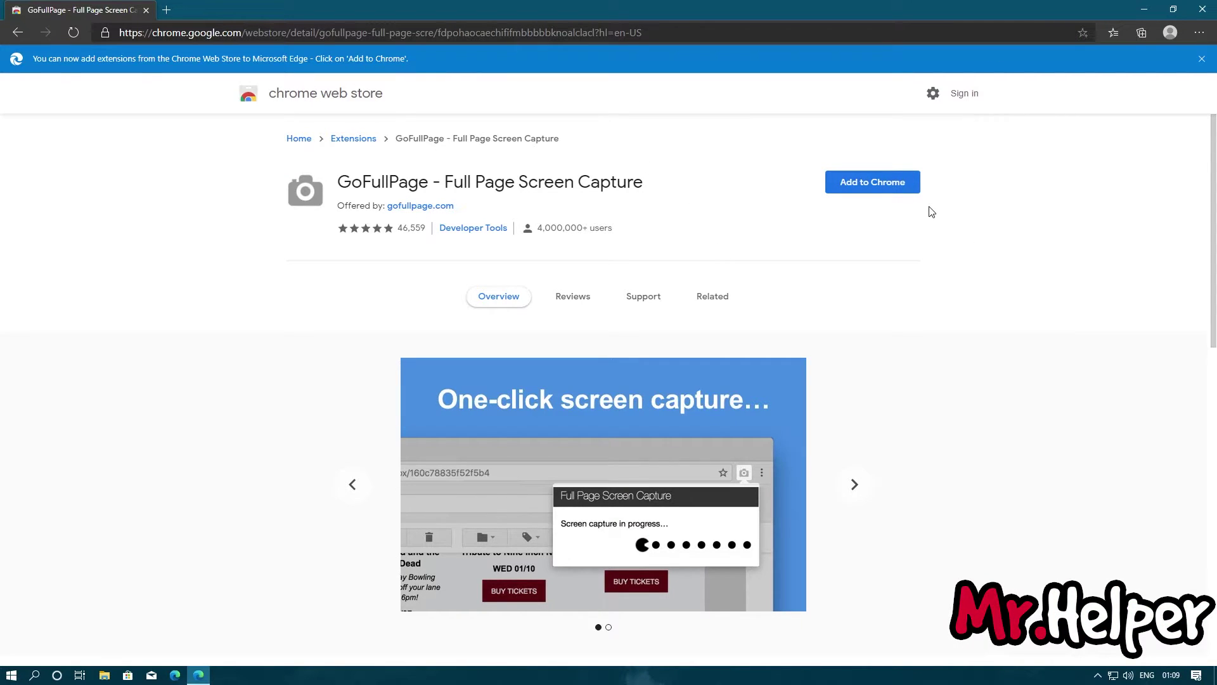
pyautogui.click(898, 189)
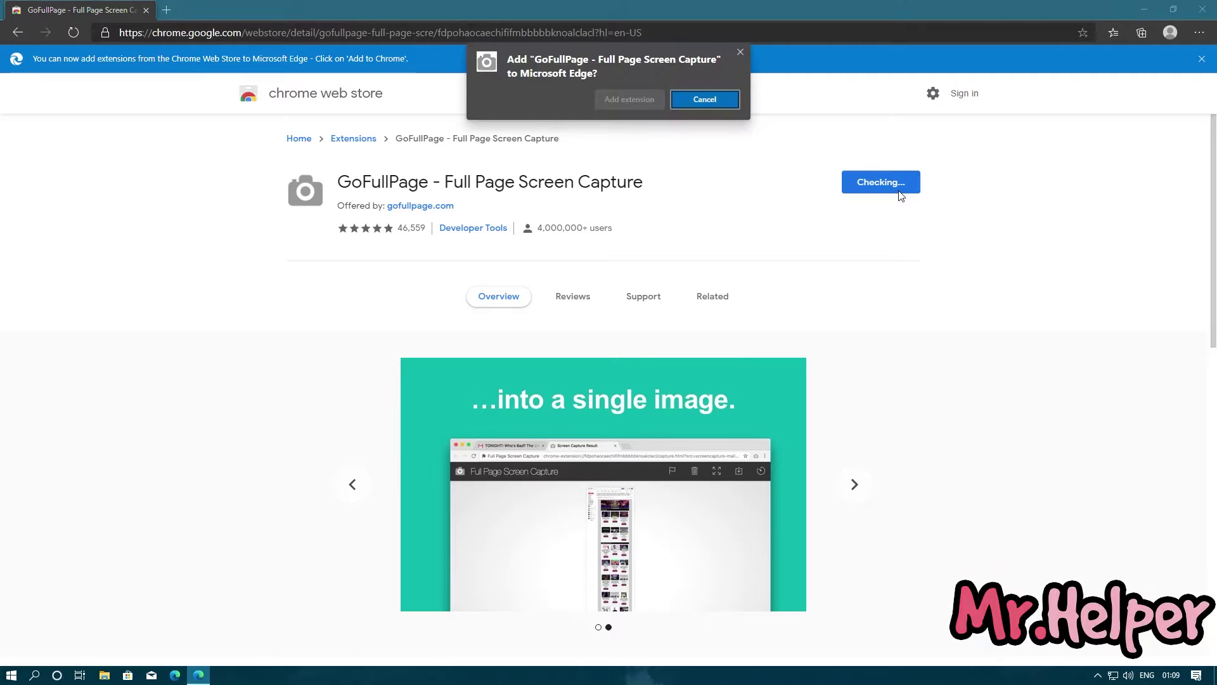
pyautogui.click(644, 101)
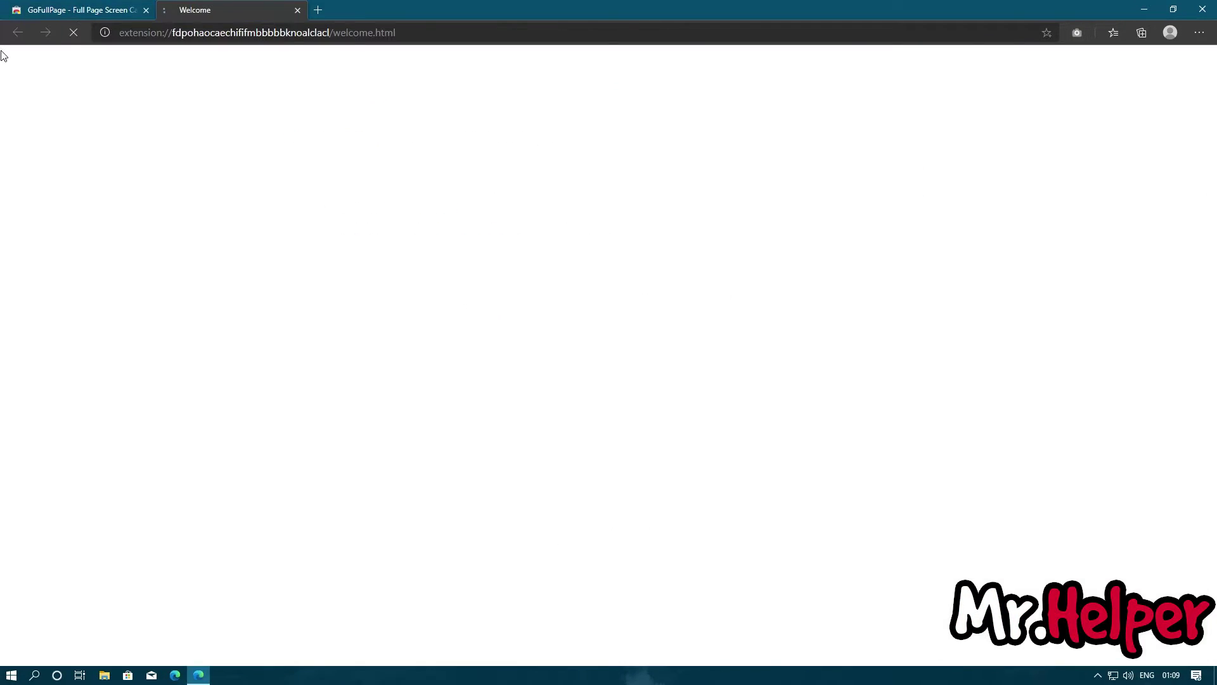
pyautogui.click(297, 11)
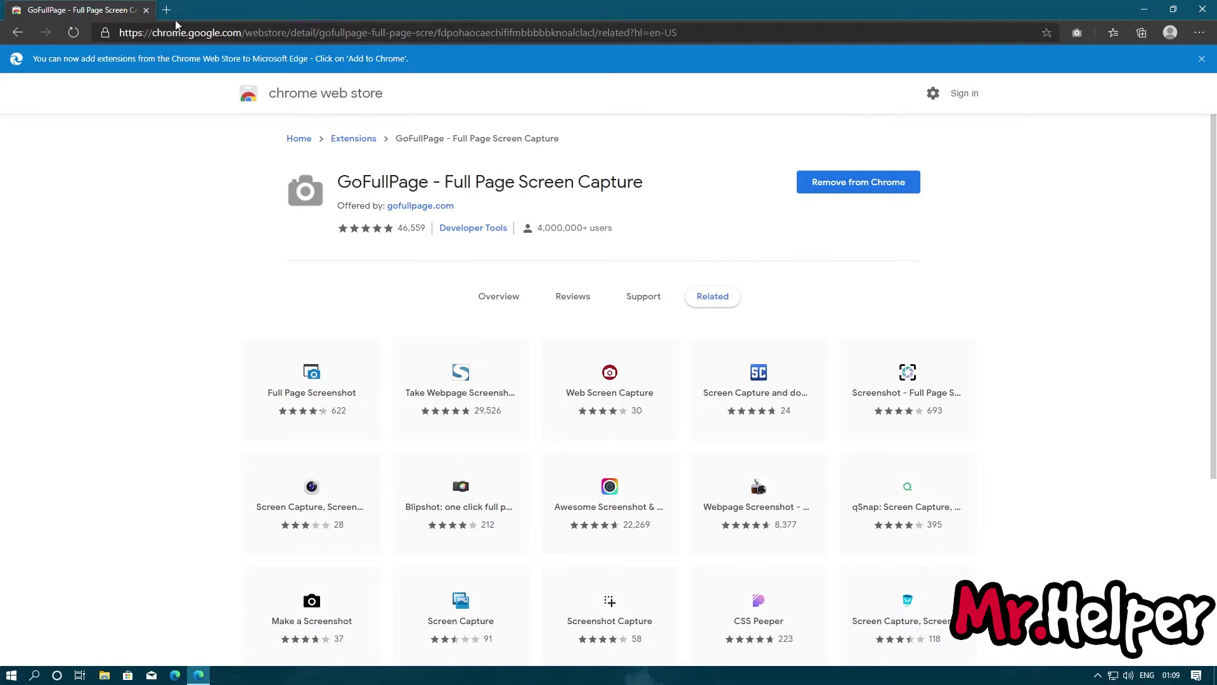
# Go back to the GoFullPage search results and capture the full page with the GoFullPage extension
pyautogui.click(18, 31)
pyautogui.click(18, 31)
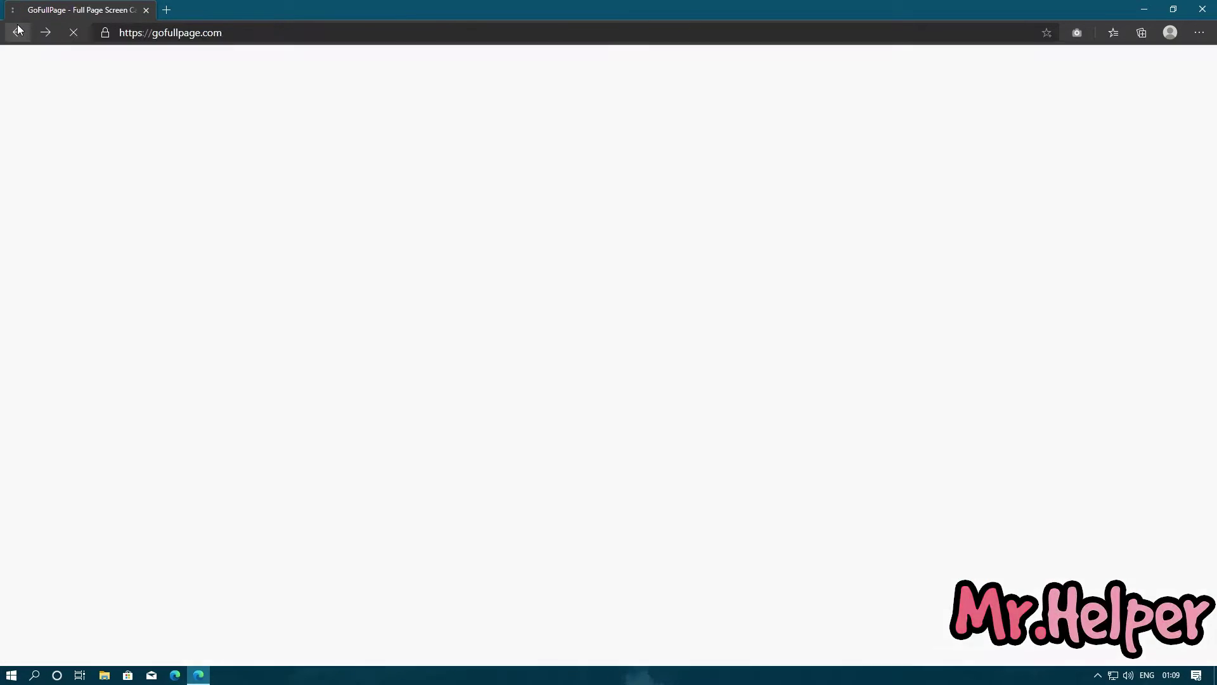
pyautogui.click(17, 31)
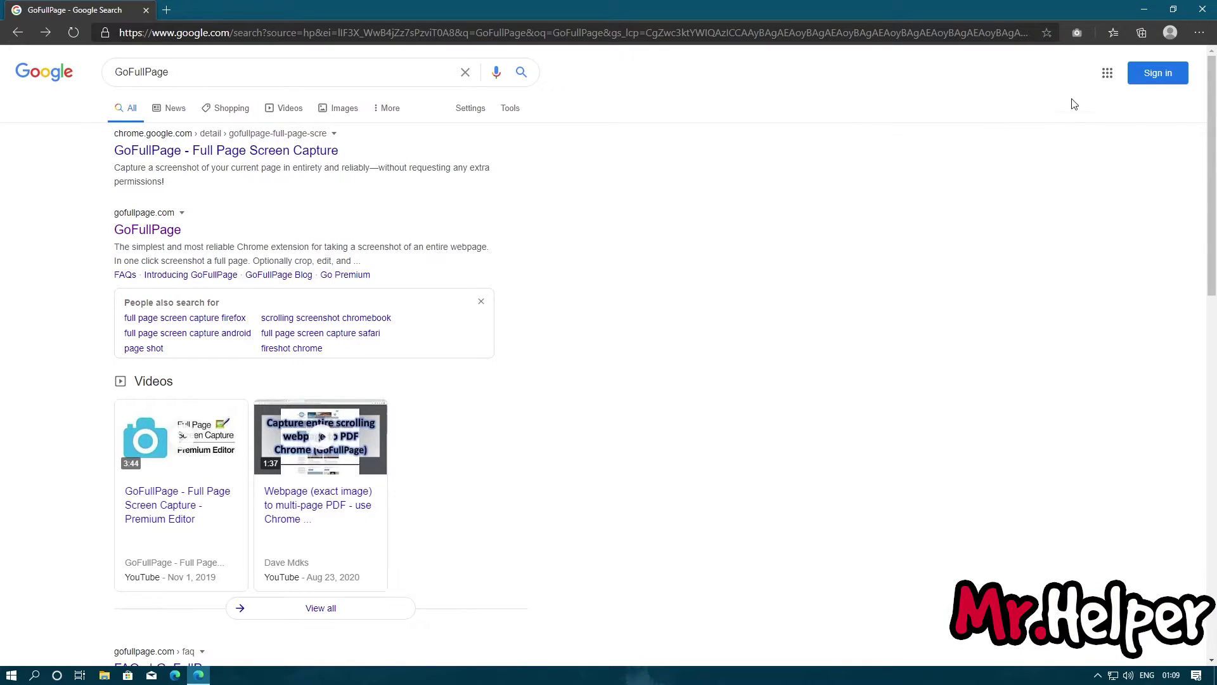
pyautogui.click(1076, 34)
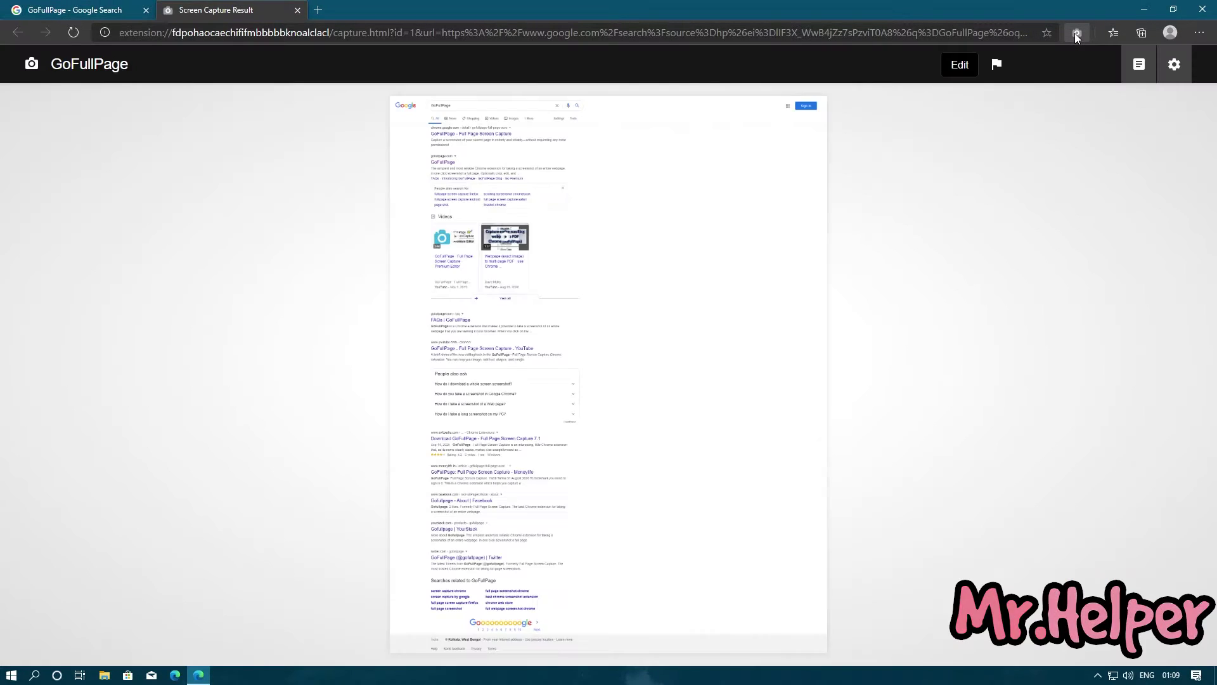
# Download the GoFullPage capture as a PDF, allow the extension to manage downloads, and save the file to the Desktop
pyautogui.click(1071, 74)
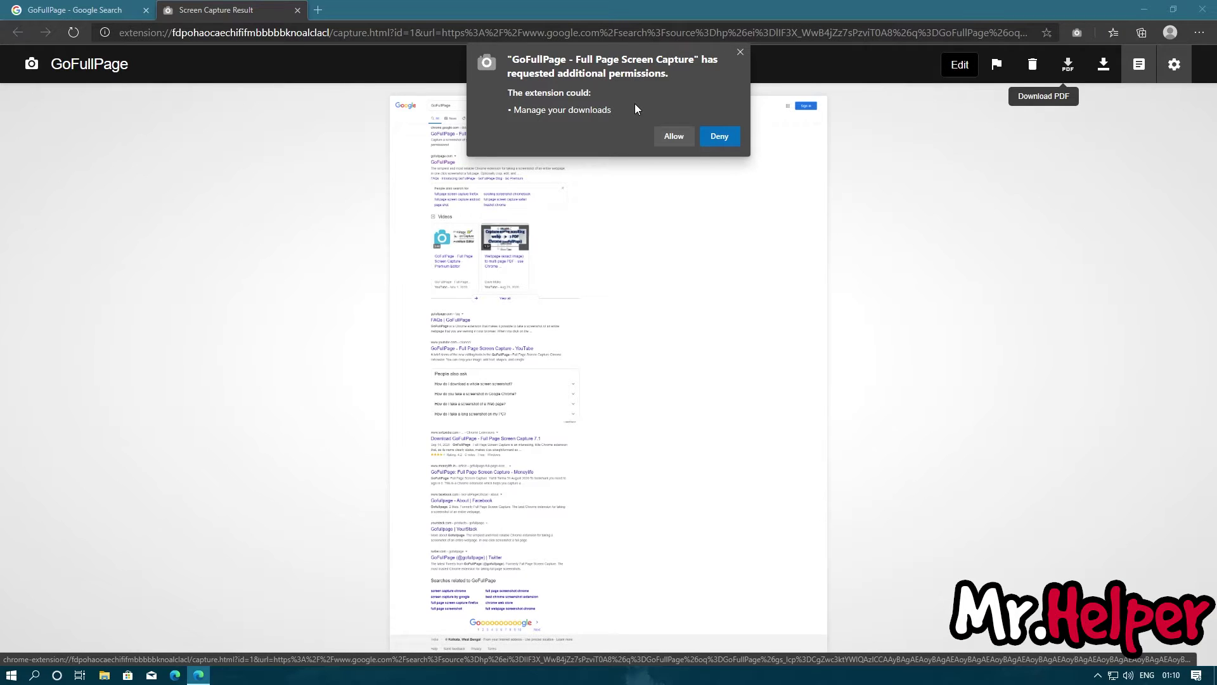
pyautogui.click(675, 137)
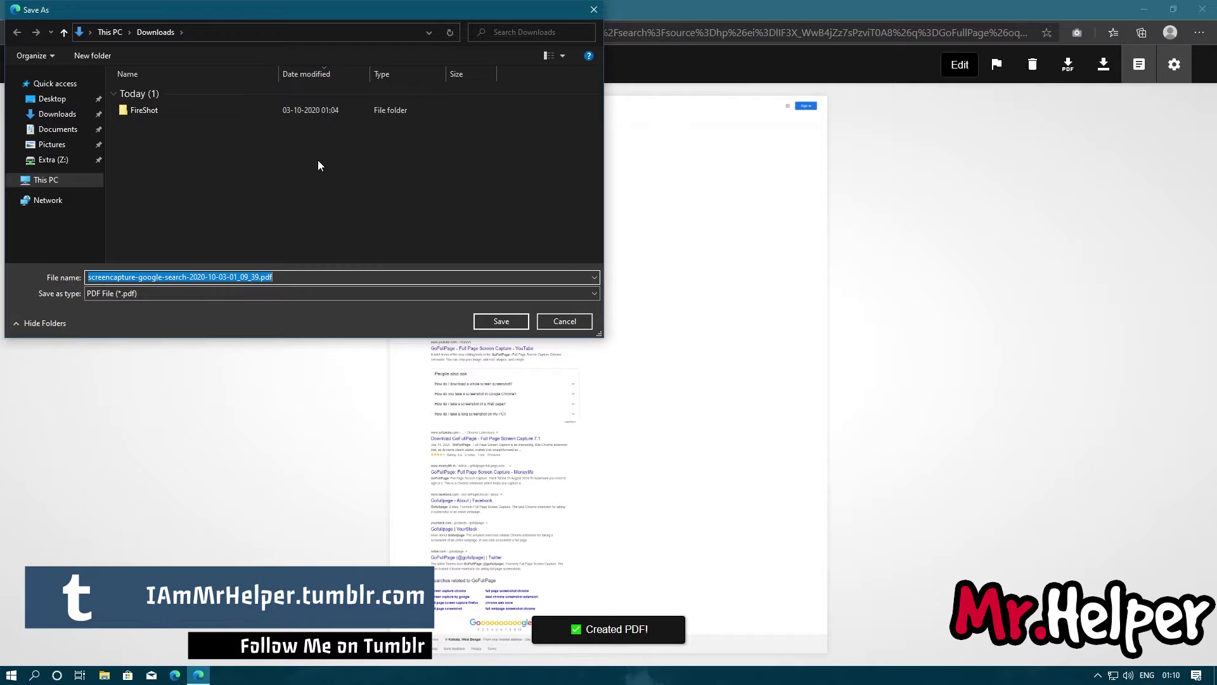
pyautogui.click(55, 102)
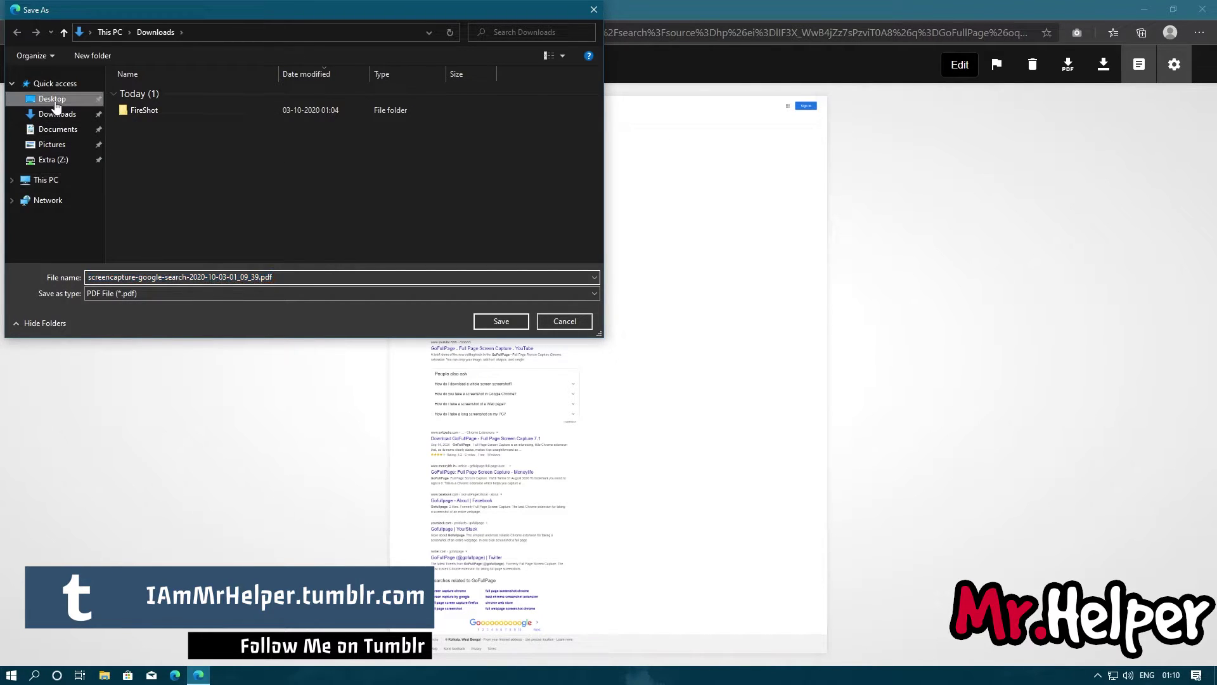
pyautogui.click(493, 321)
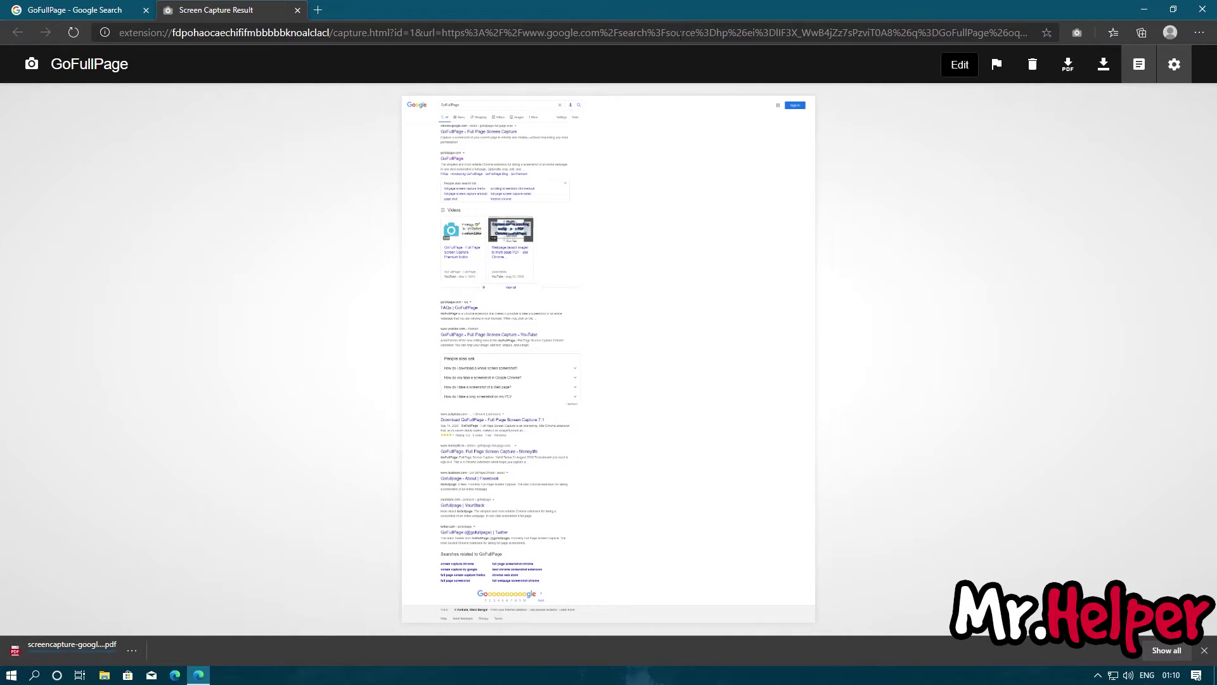
pyautogui.moveTo(688, 9); pyautogui.dragTo(705, 312)
pyautogui.doubleClick(773, 320)
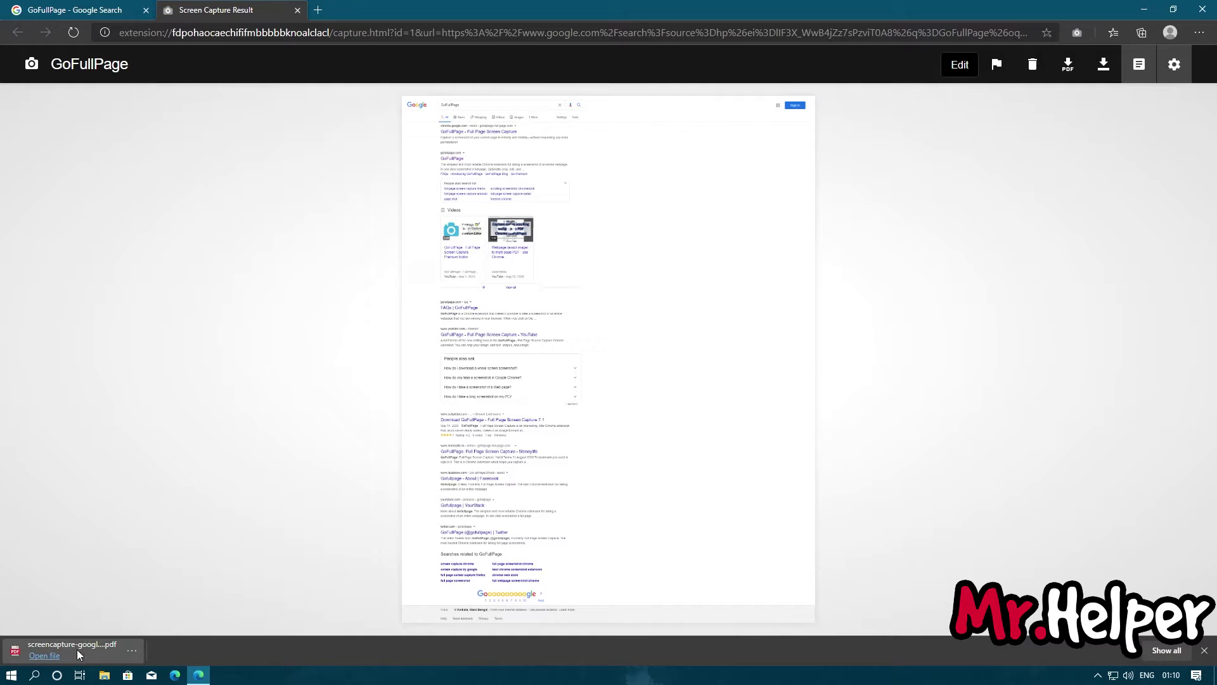
# Open the downloaded screencapture PDF in Edge and examine the captured search results page up close
pyautogui.click(45, 656)
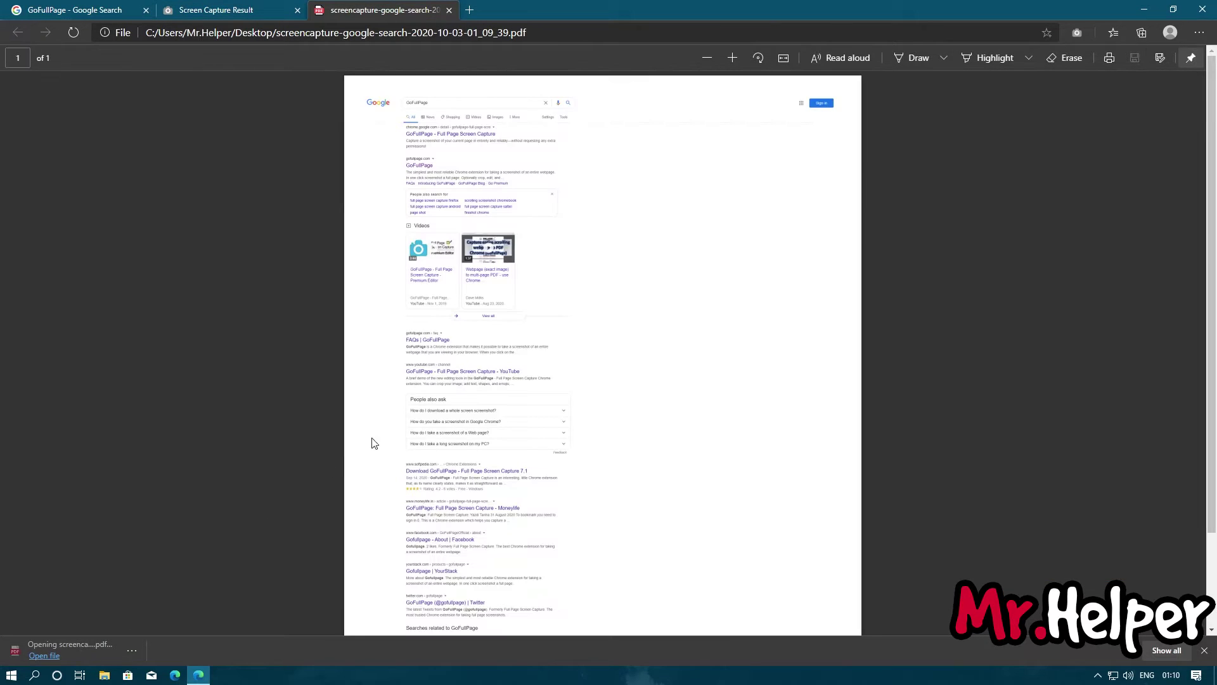
pyautogui.scroll(5, 672, 245)
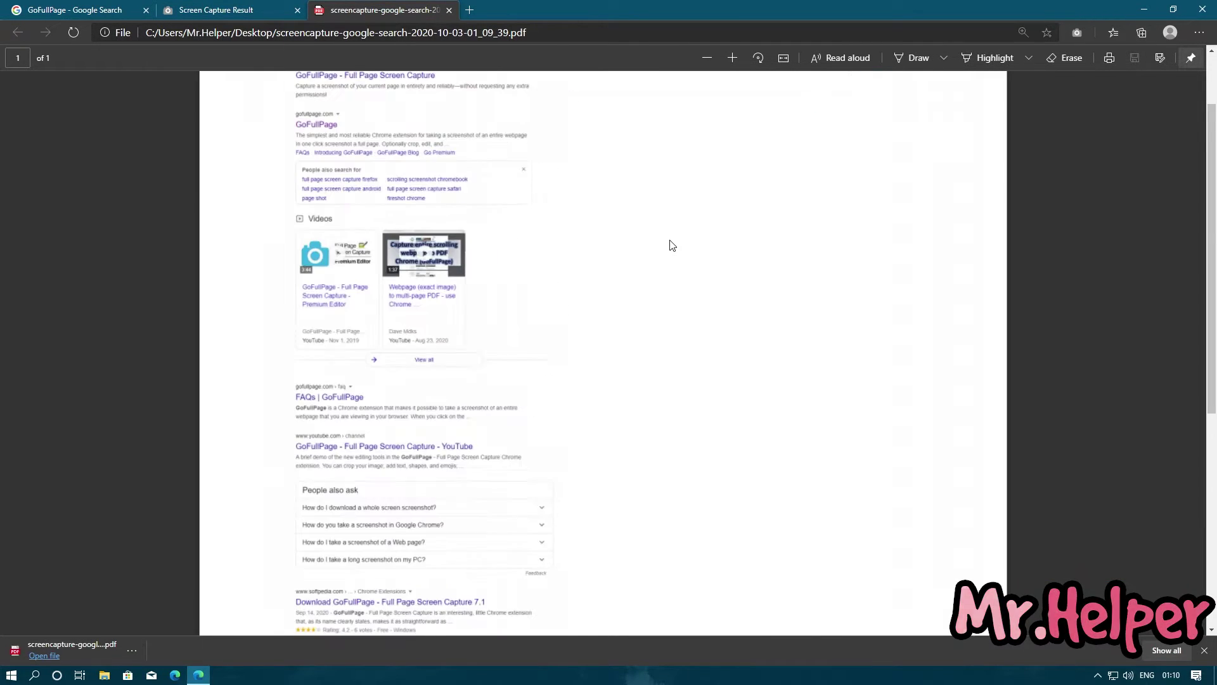
pyautogui.scroll(4, 672, 245)
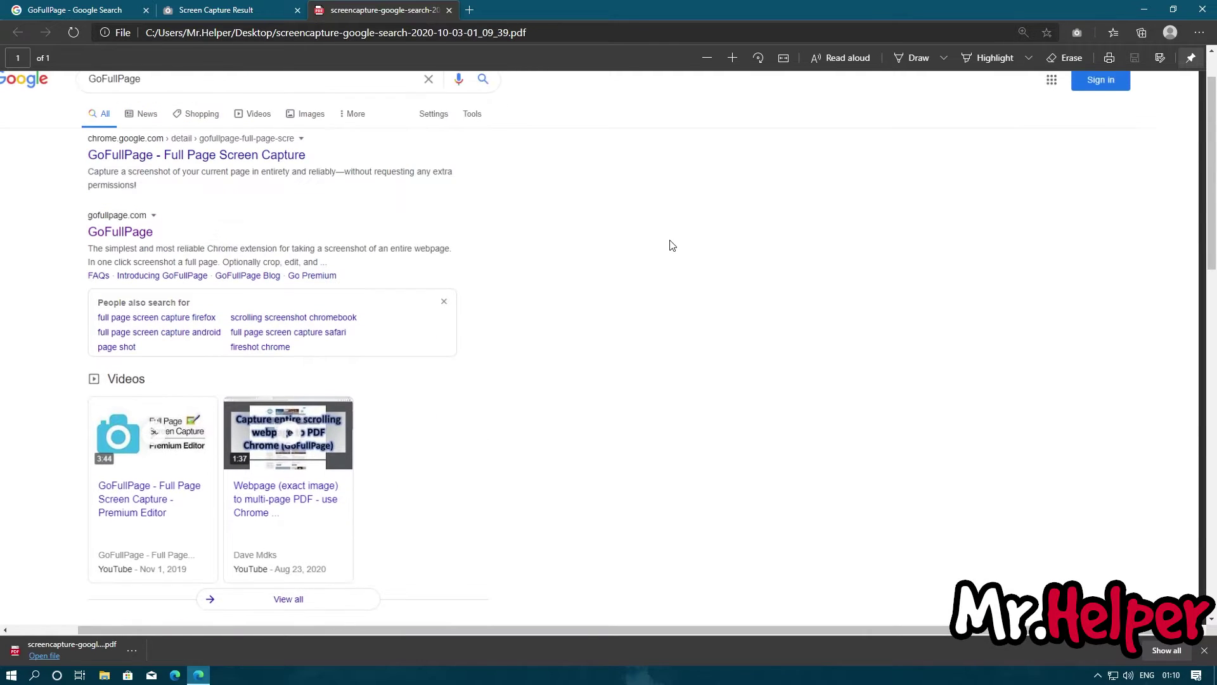
pyautogui.scroll(-7, 673, 246)
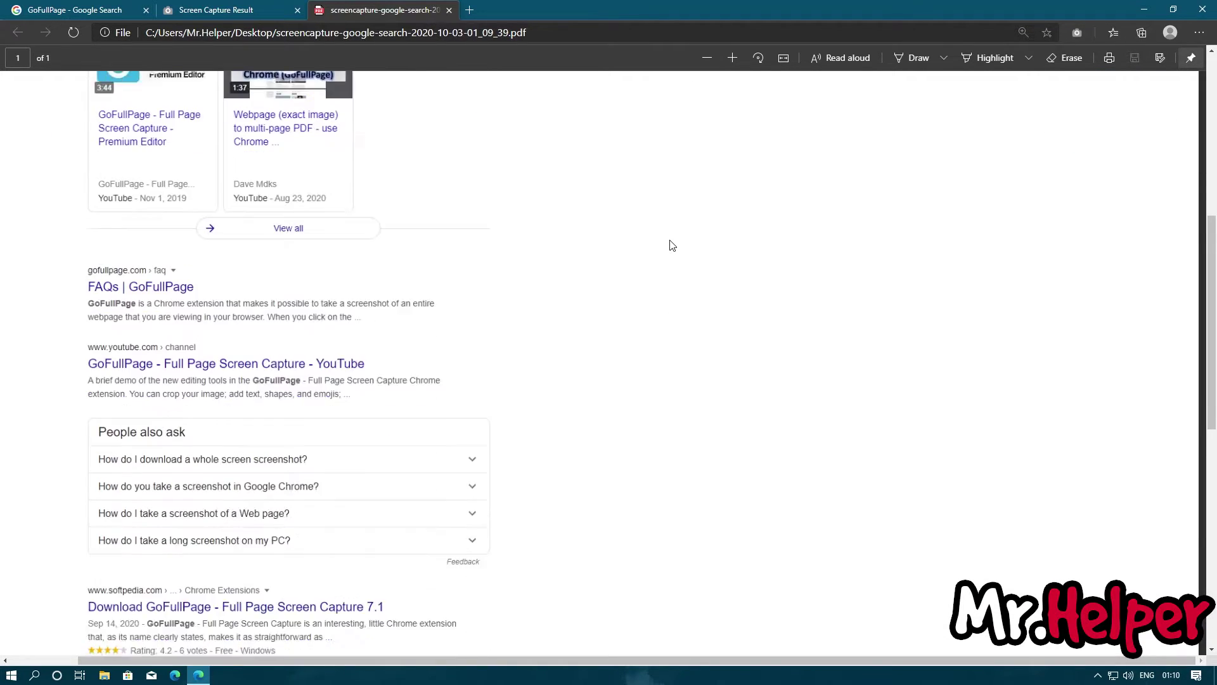
pyautogui.scroll(4, 671, 245)
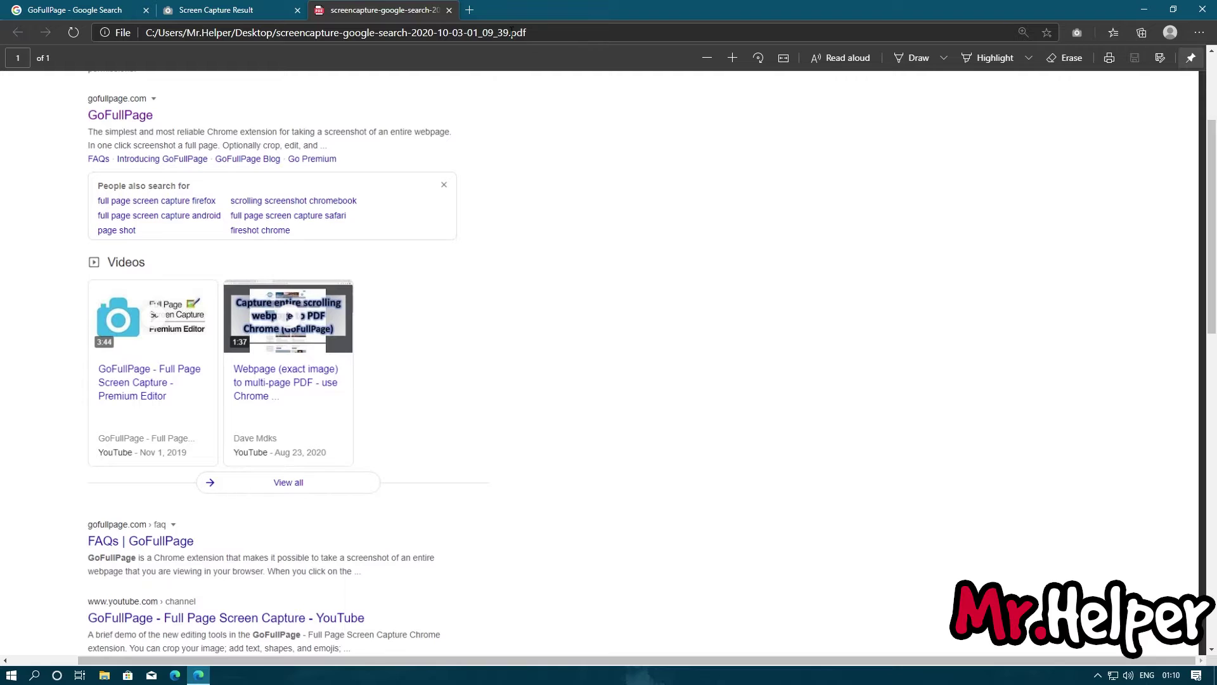
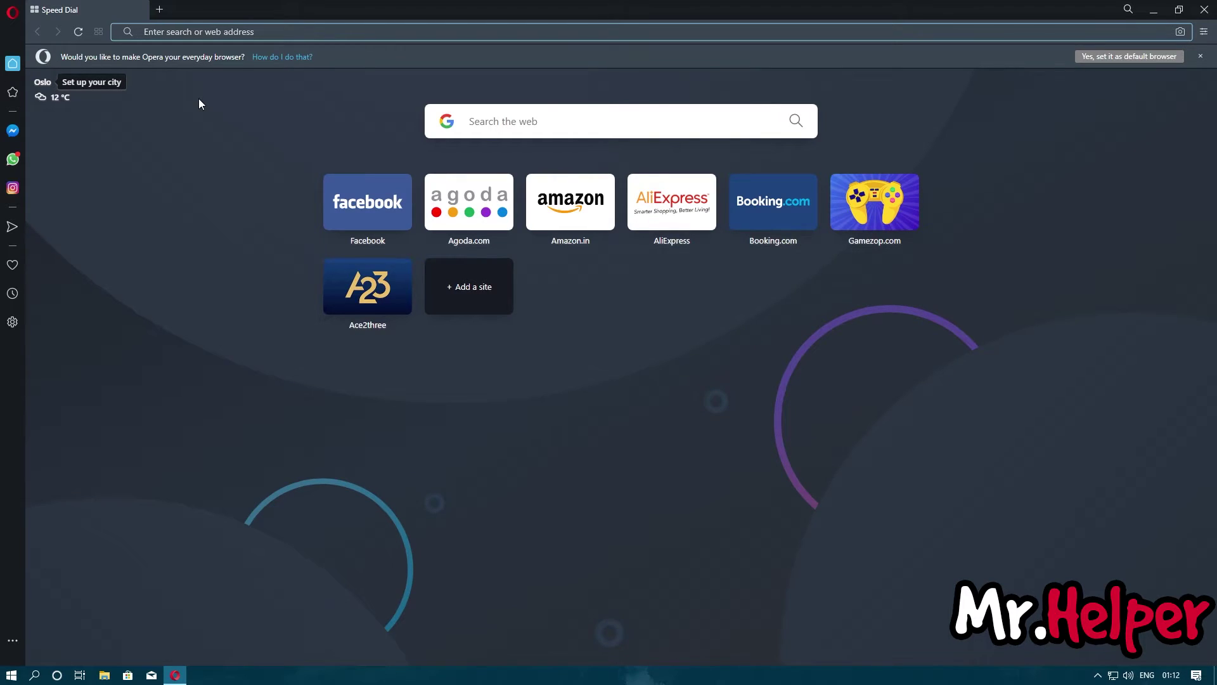
# Switch to Opera, go to google.com and search for "GoFullPage"
pyautogui.write('googlr')
pyautogui.press('BackSpace')
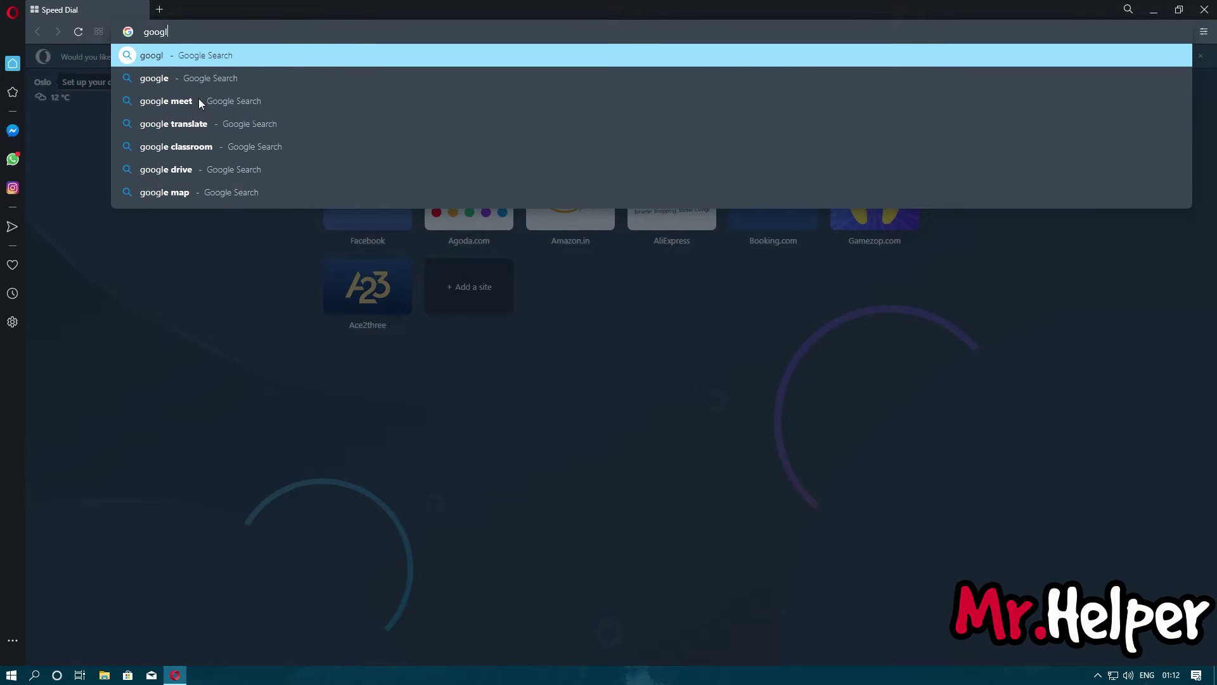
pyautogui.write('e.com')
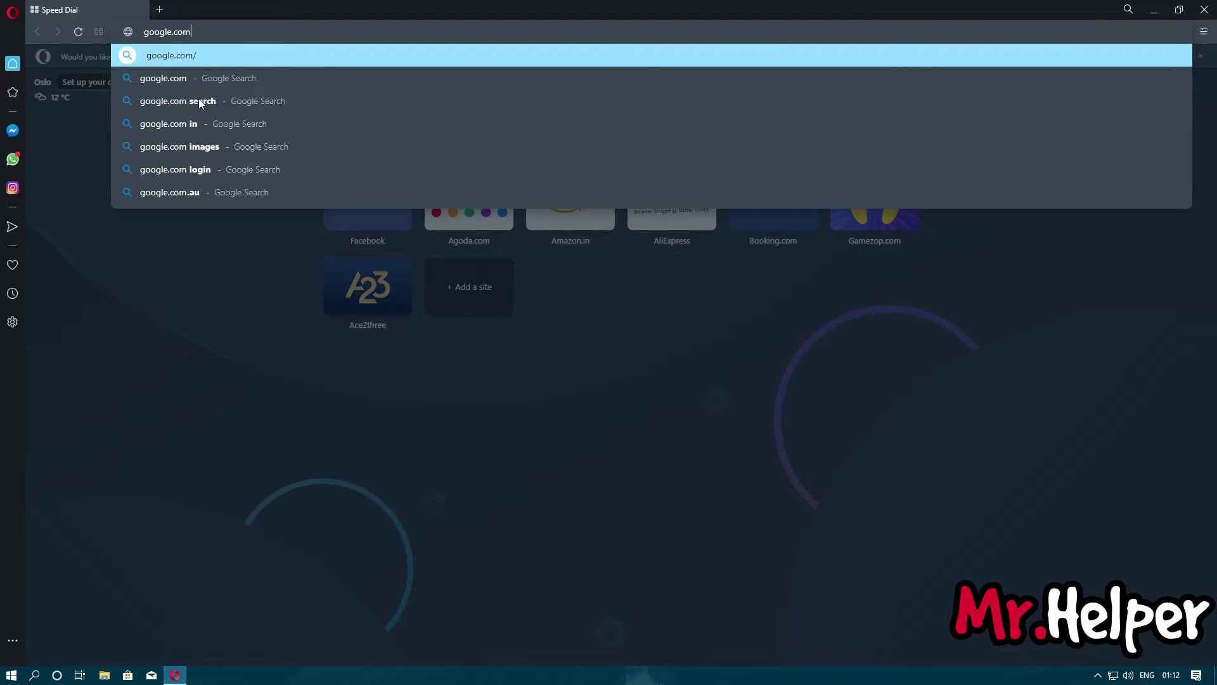
pyautogui.press('Return')
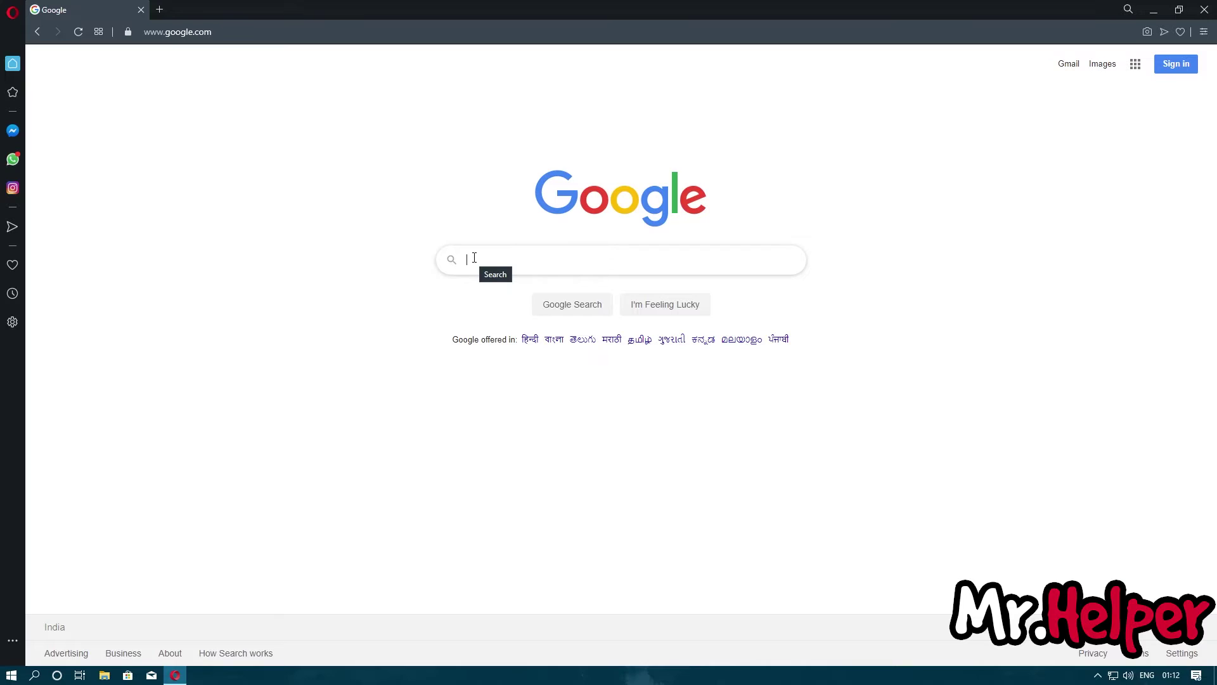
pyautogui.write('Go')
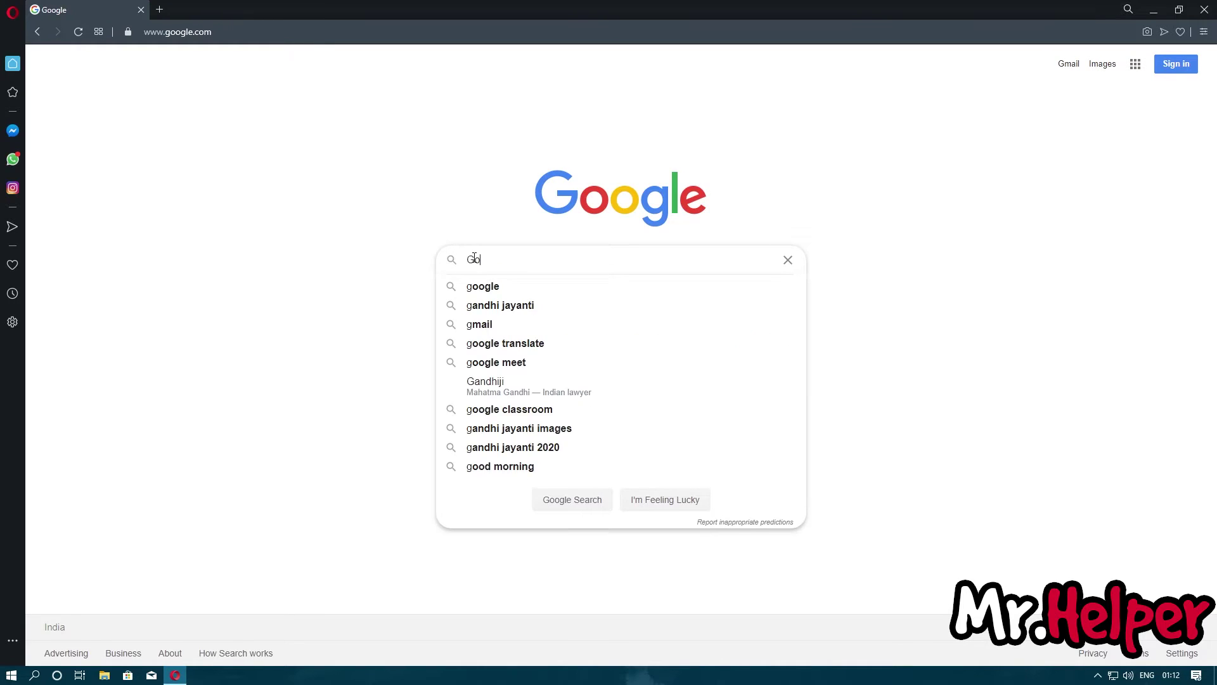
pyautogui.write('FullPage')
pyautogui.press('Return')
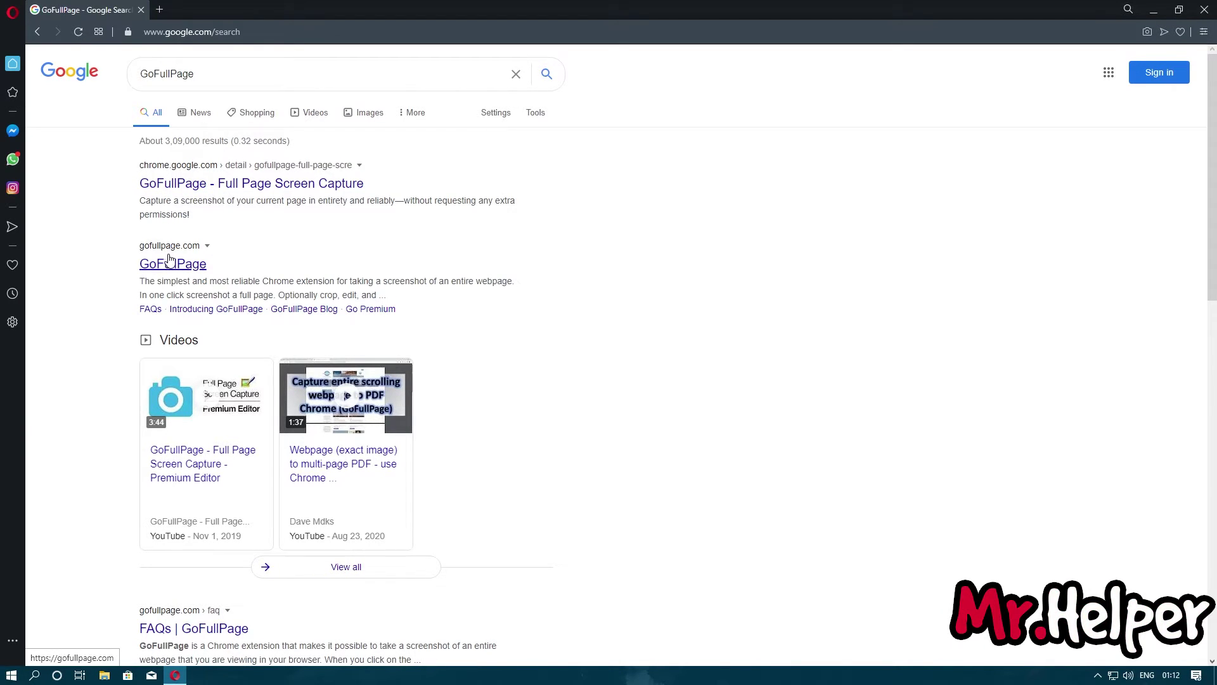
# Open the GoFullPage - Full Page Screen Capture listing in the Chrome Web Store through gofullpage.com
pyautogui.click(187, 266)
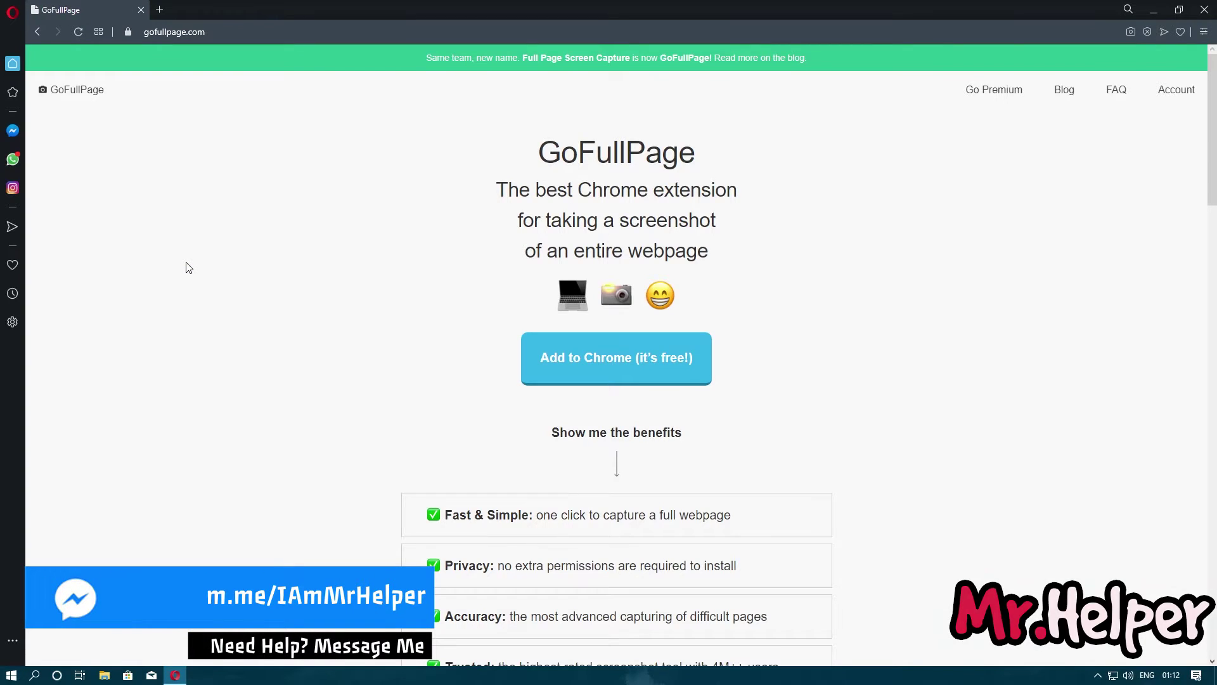
pyautogui.click(570, 355)
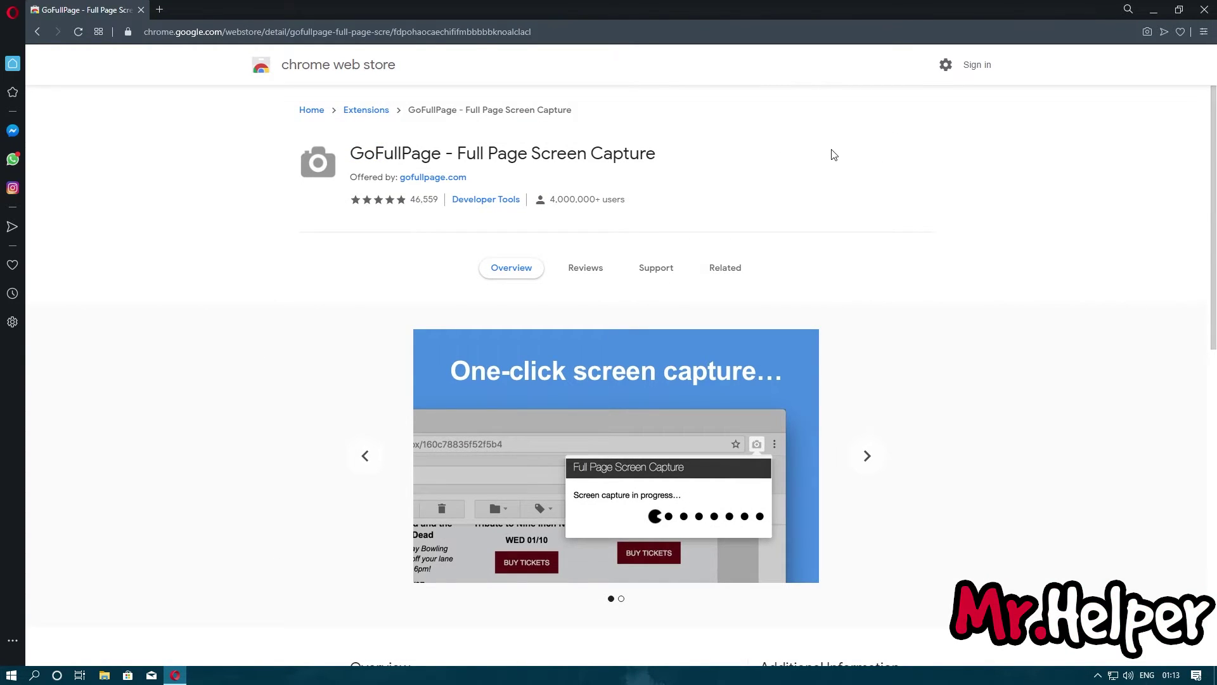
pyautogui.click(1204, 32)
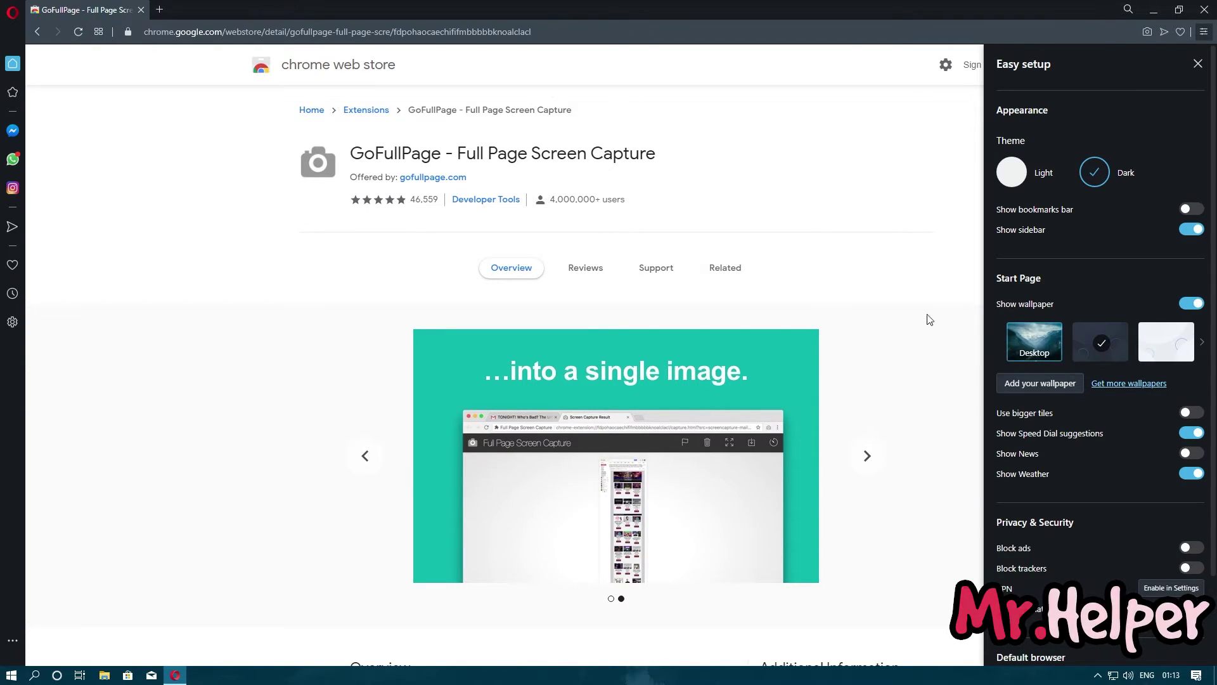
pyautogui.click(809, 196)
# Open Opera's extensions manager and enable the Install Chrome Extensions extension
pyautogui.click(11, 12)
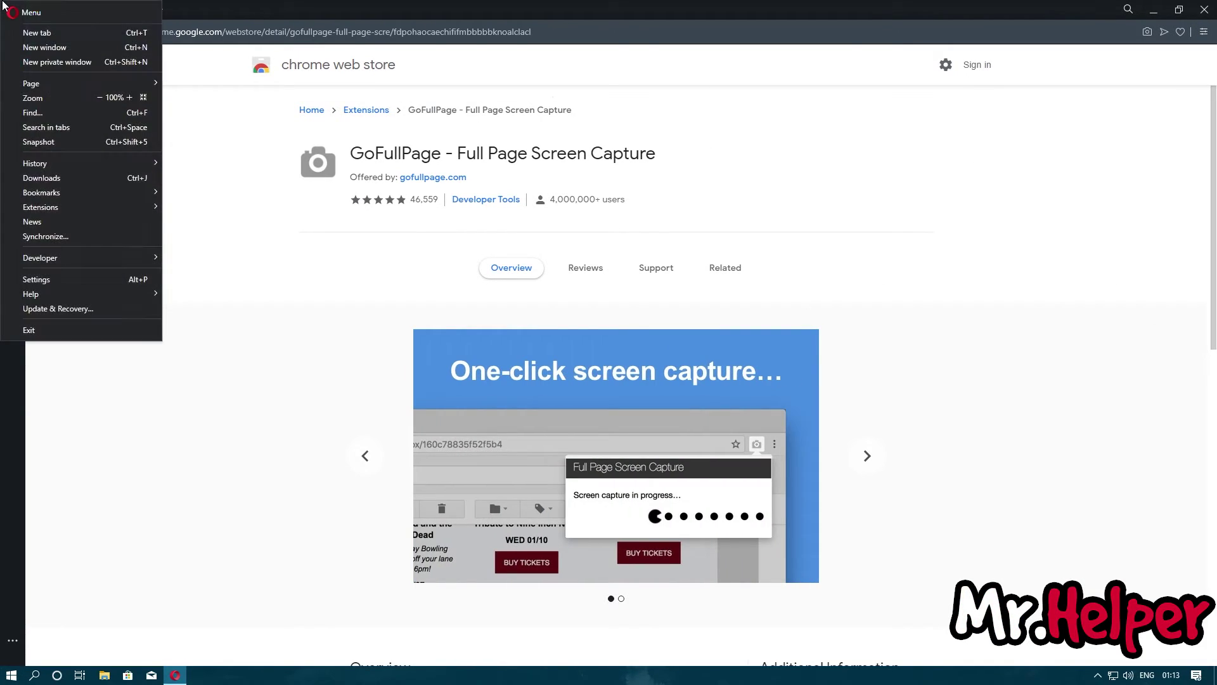
pyautogui.moveTo(95, 208)
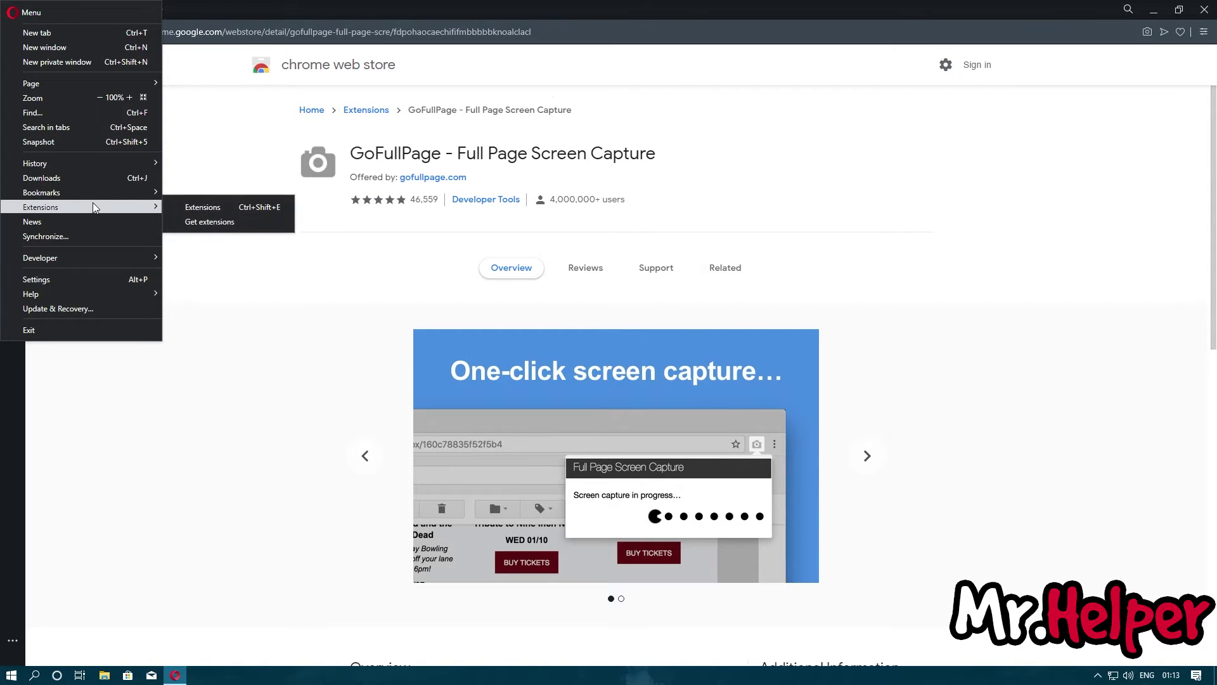
pyautogui.click(217, 210)
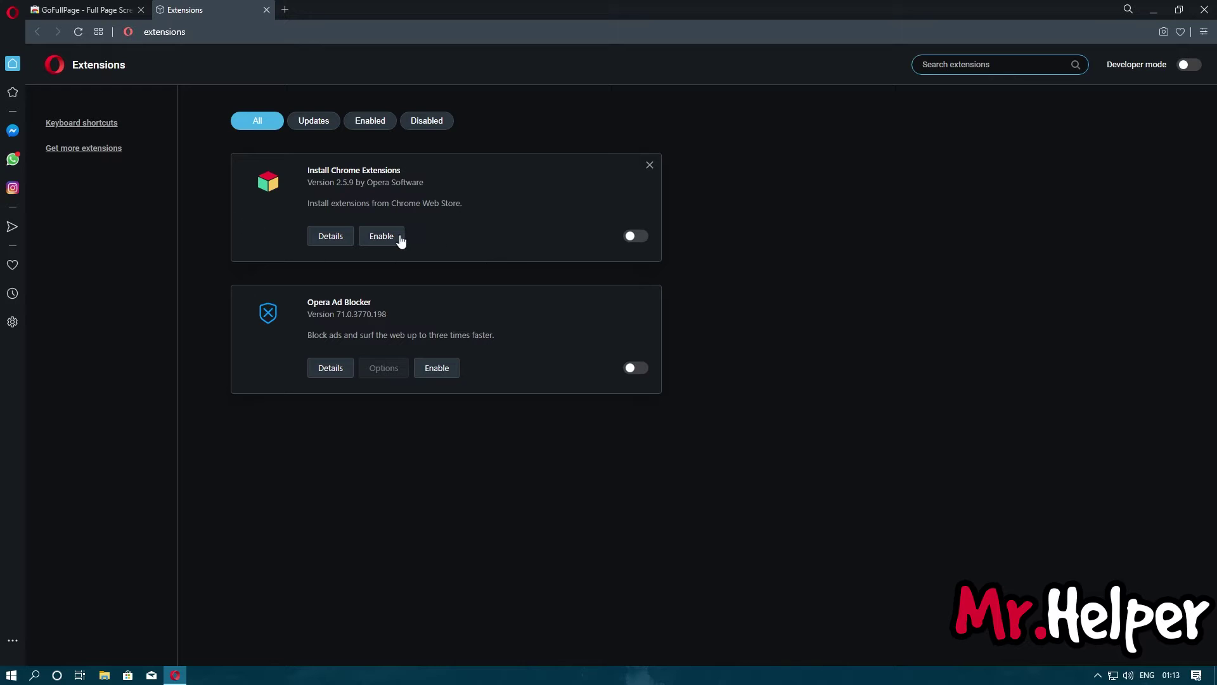
pyautogui.click(400, 237)
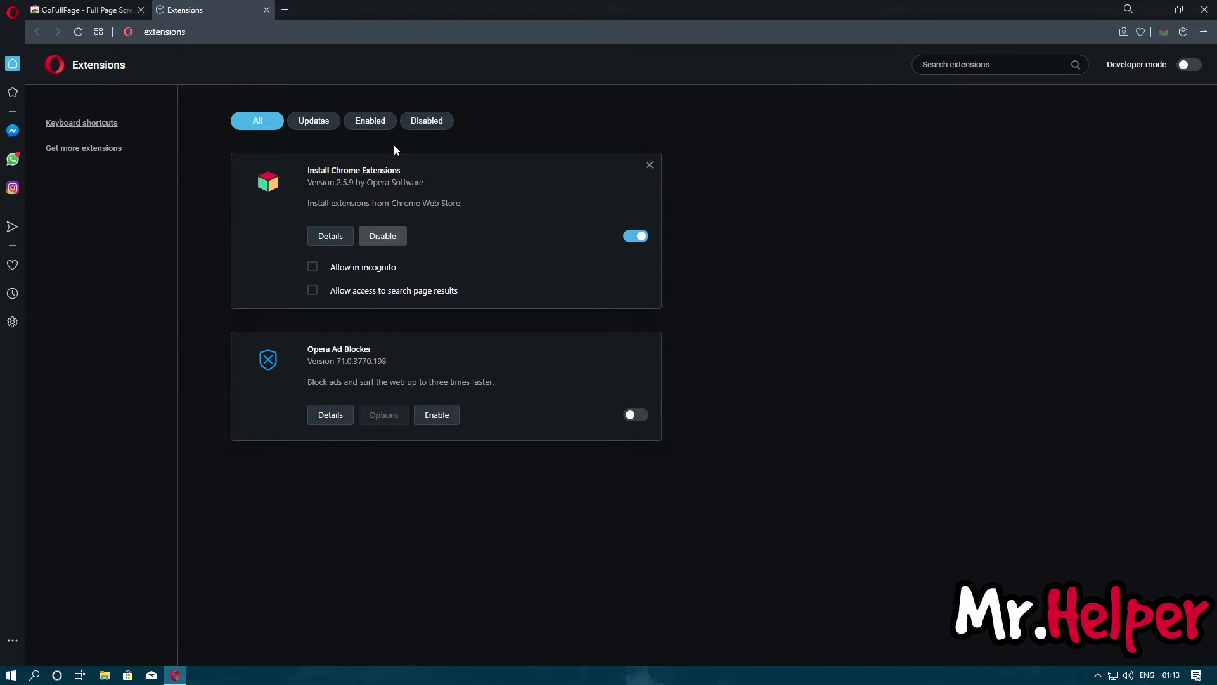
# Reload the GoFullPage store listing, add the extension to Opera and confirm its installation in the extensions manager
pyautogui.click(124, 10)
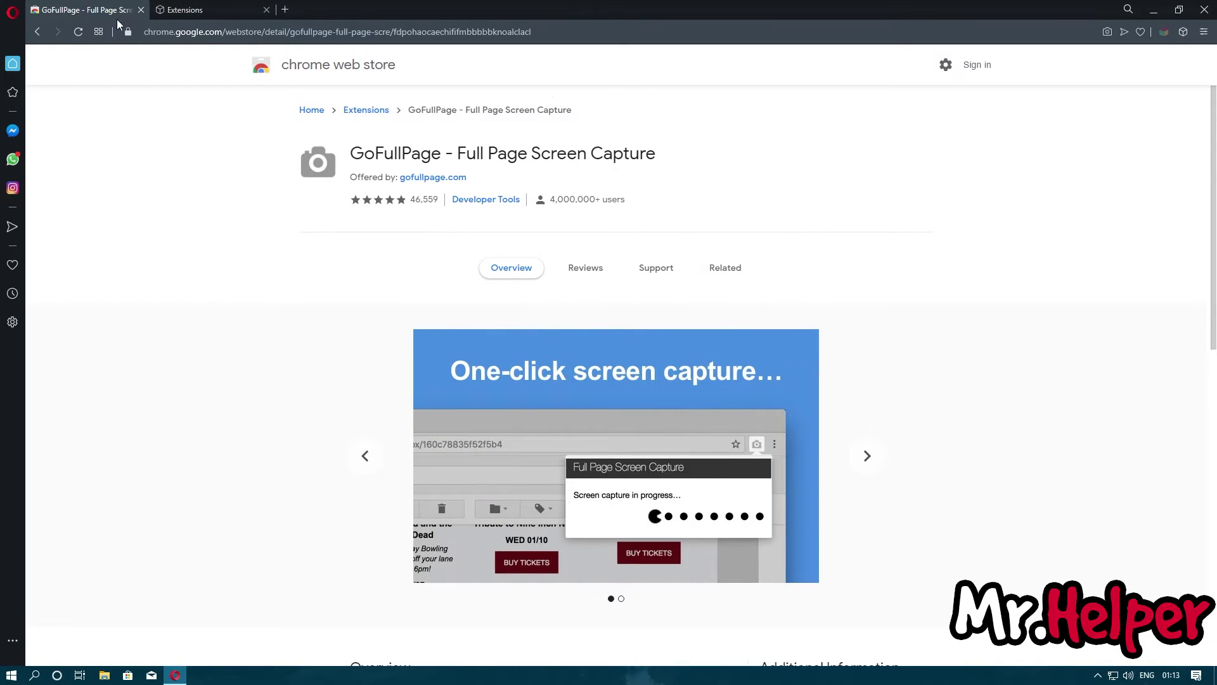
pyautogui.click(76, 36)
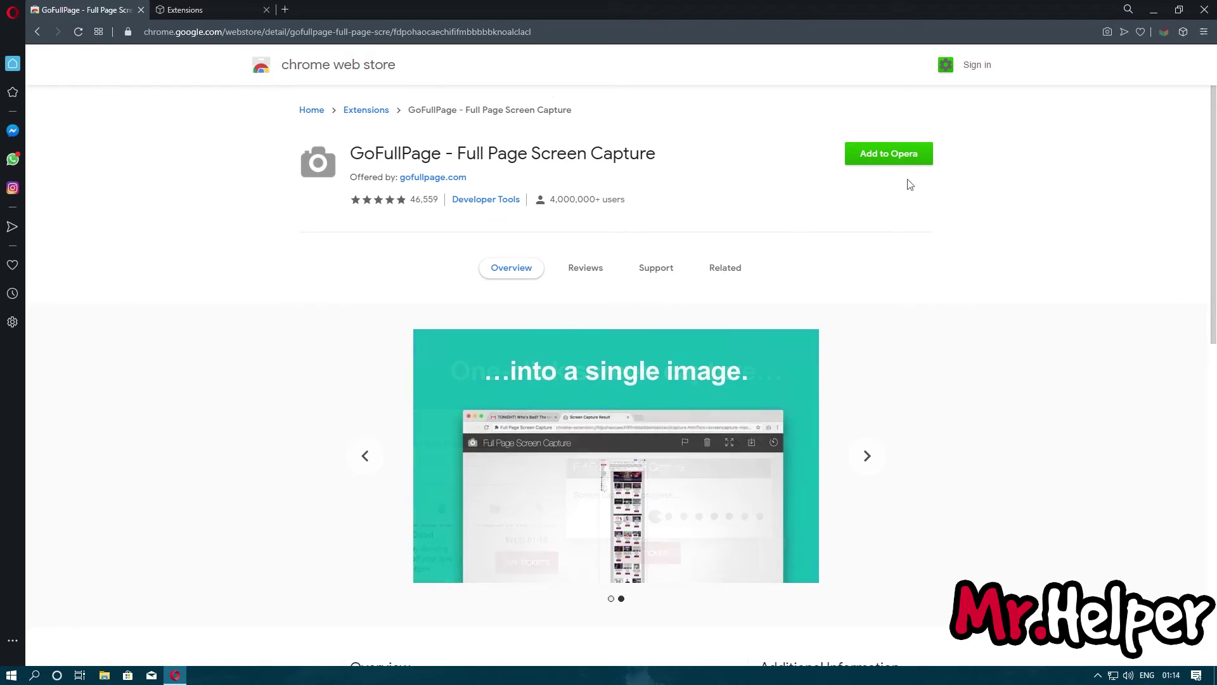
pyautogui.click(898, 157)
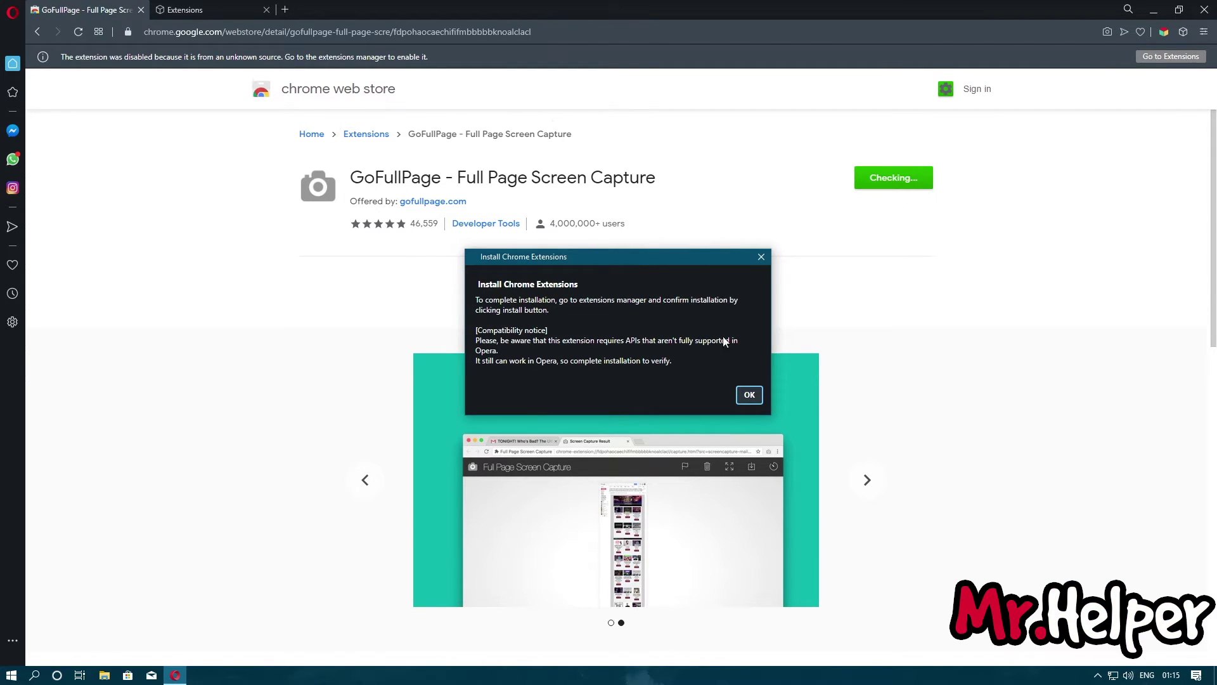
pyautogui.click(749, 395)
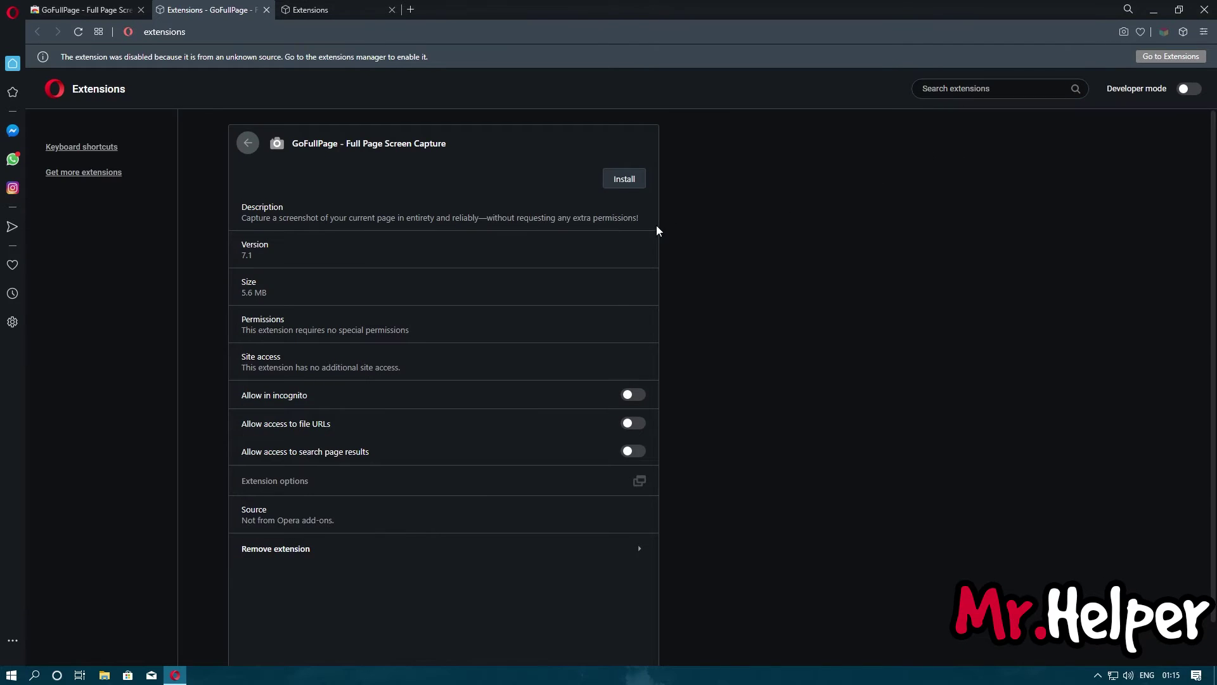
pyautogui.click(625, 189)
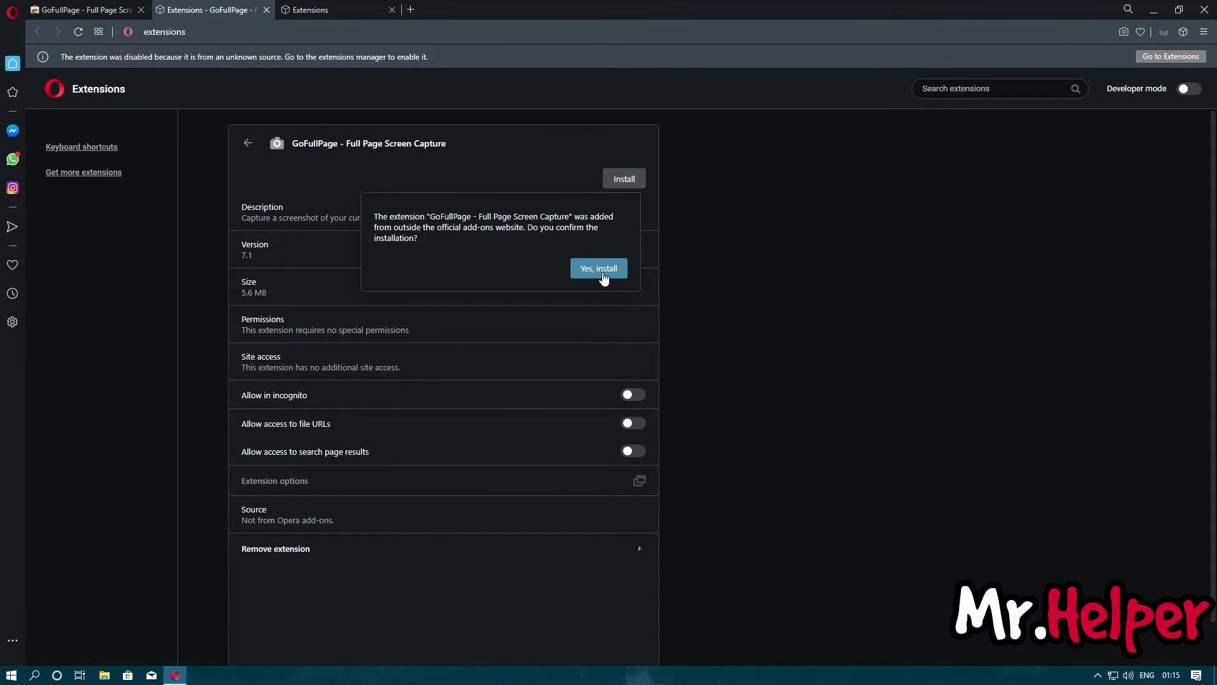
pyautogui.click(603, 272)
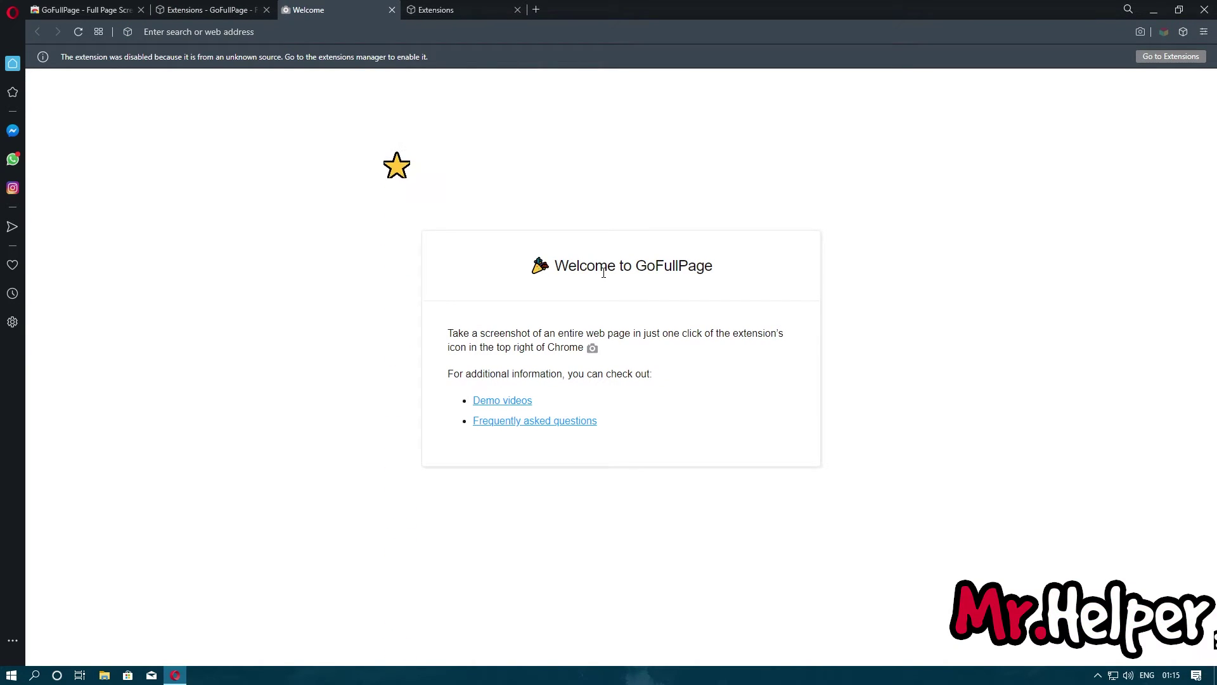
# Close the GoFullPage welcome page and the open extensions manager pages
pyautogui.click(392, 10)
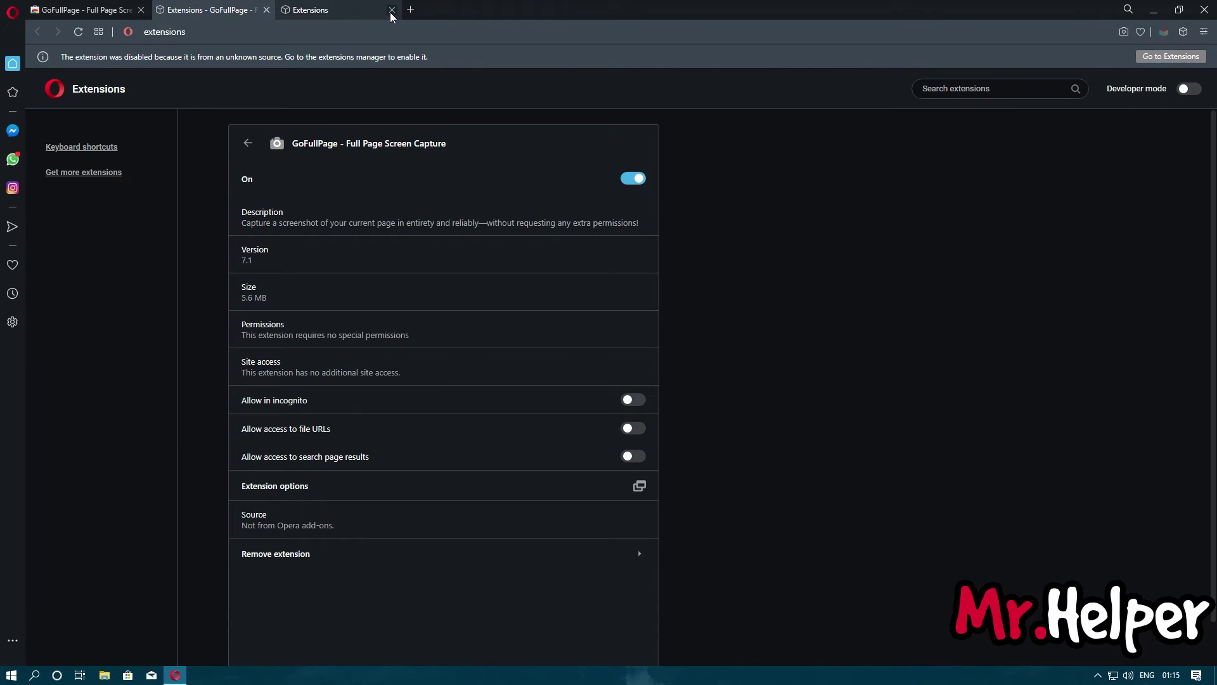
pyautogui.click(361, 9)
pyautogui.click(267, 10)
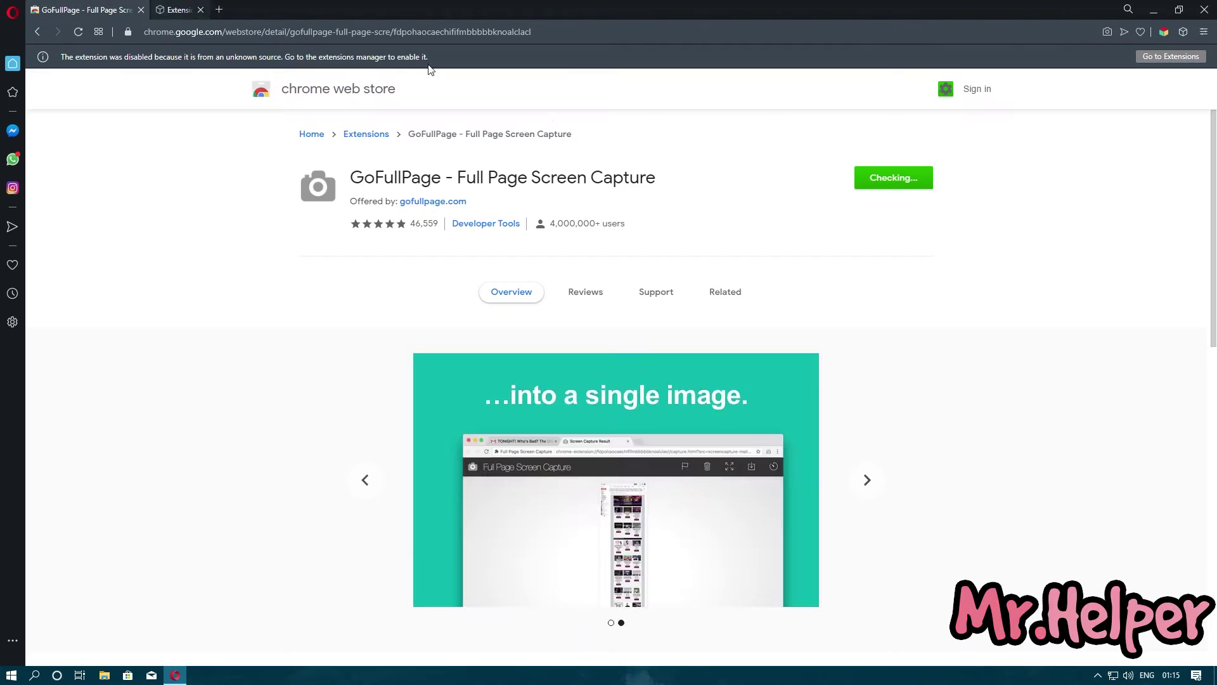
# Pin the GoFullPage extension in Opera and go back to the GoFullPage search results
pyautogui.click(1182, 32)
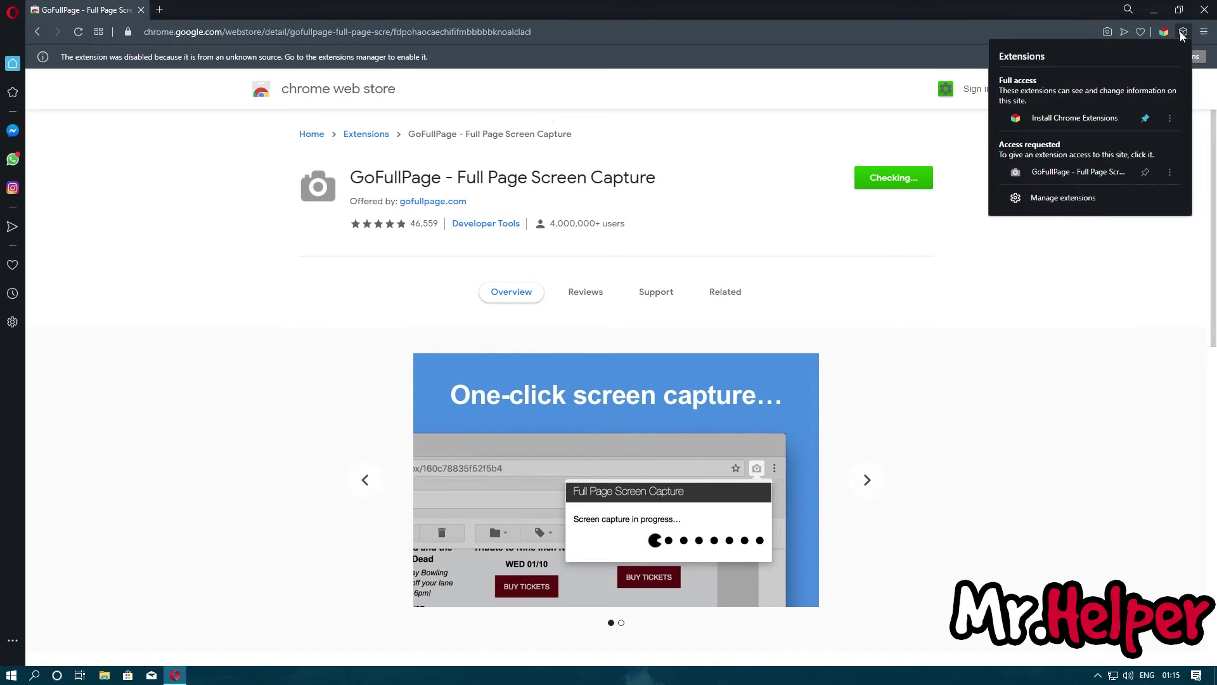
pyautogui.click(1145, 172)
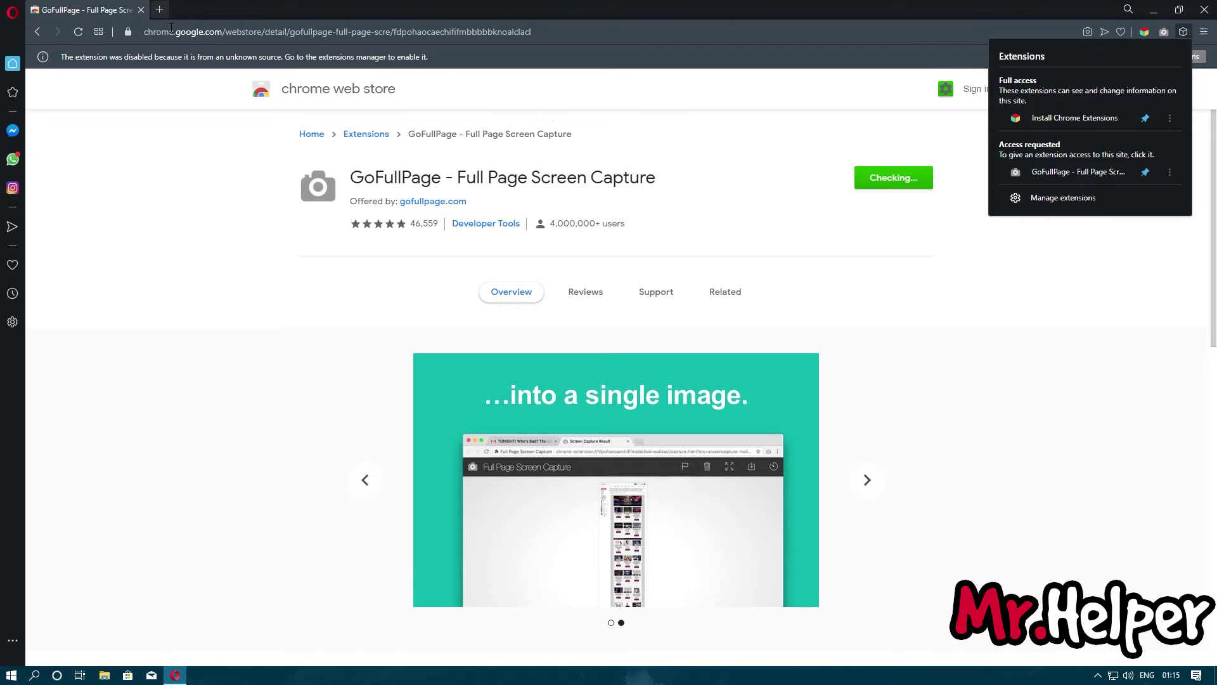
pyautogui.click(35, 31)
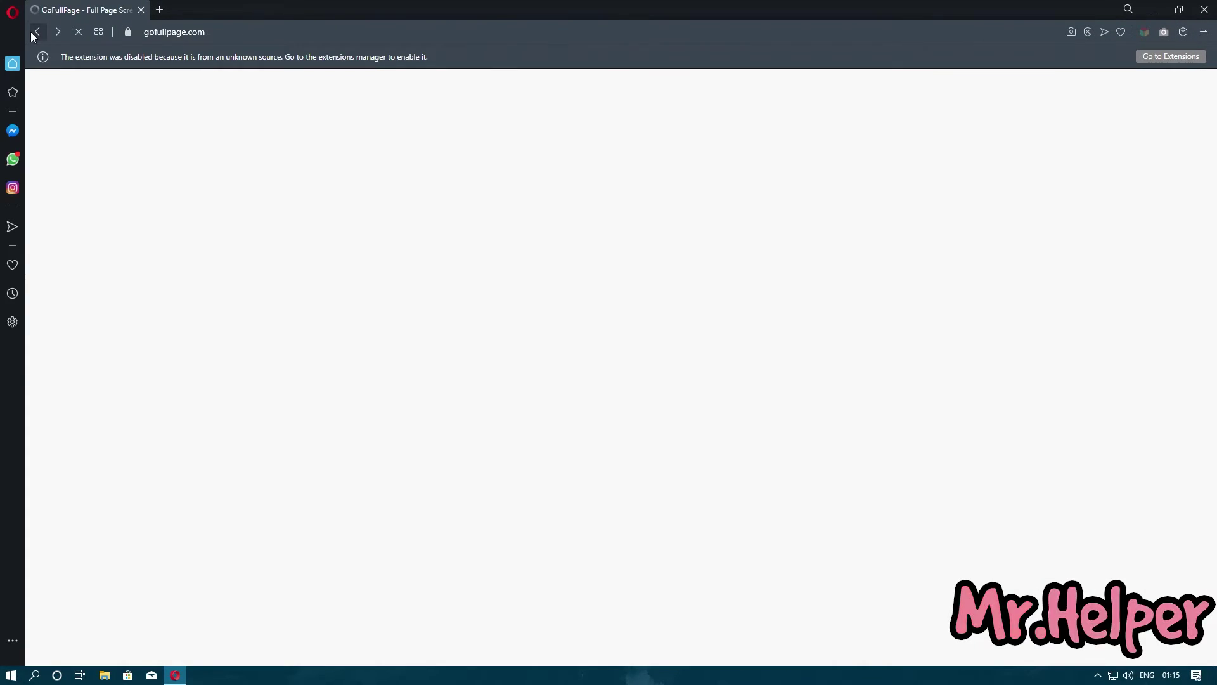
pyautogui.click(31, 33)
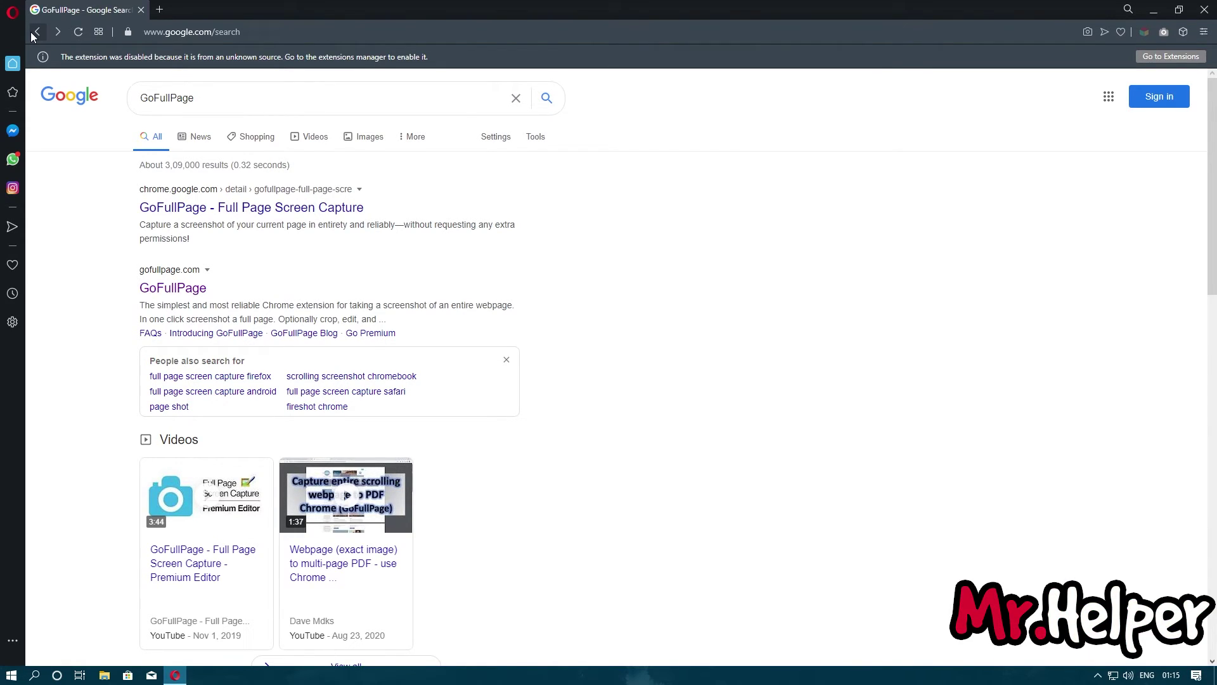
# Try to capture the Google search results page with the GoFullPage extension and dismiss its welcome message
pyautogui.click(1164, 32)
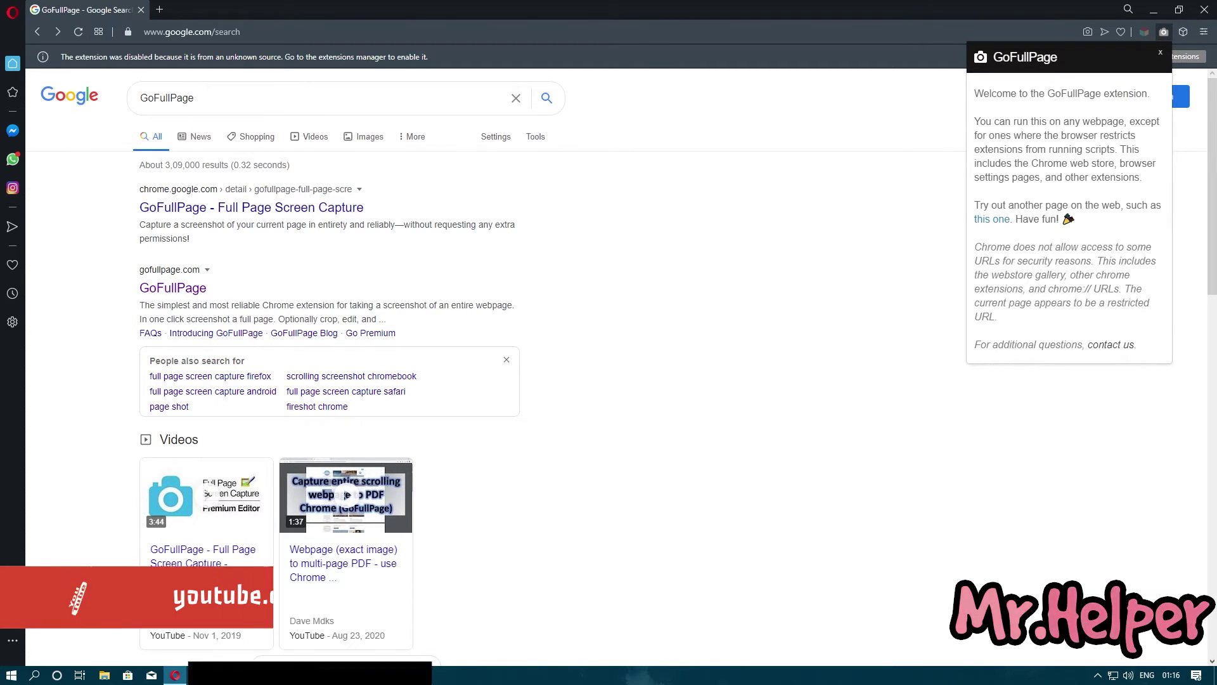
pyautogui.click(807, 254)
pyautogui.scroll(-3, 807, 254)
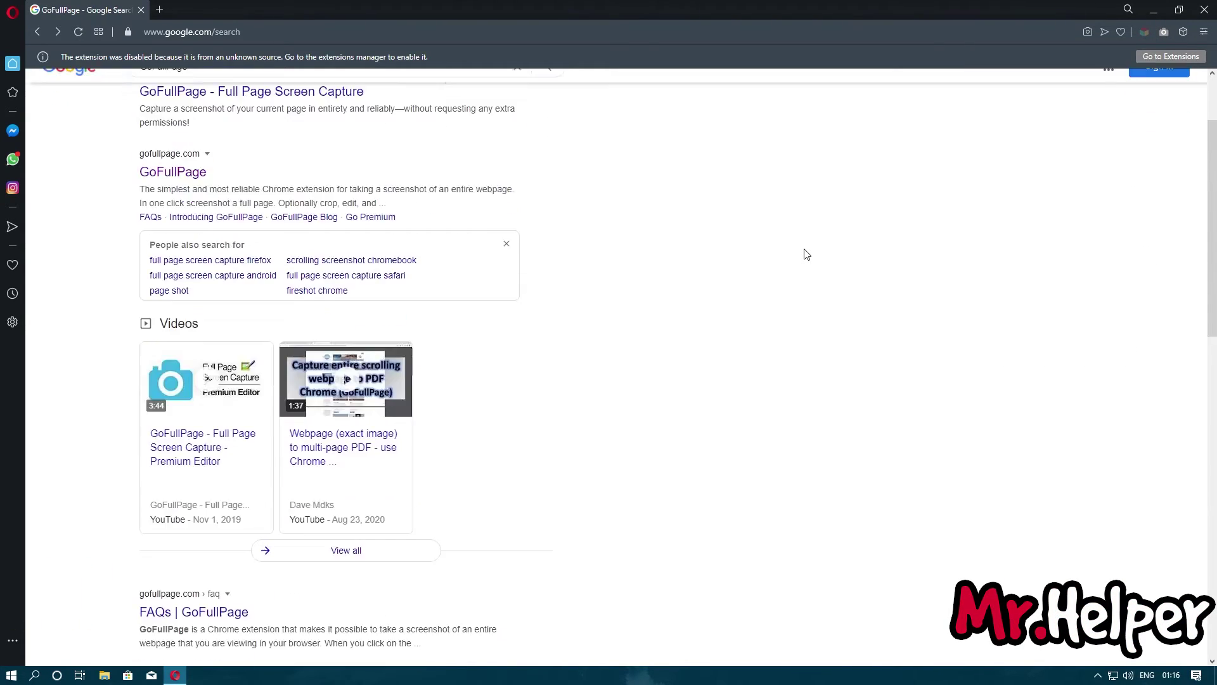
pyautogui.scroll(3, 806, 254)
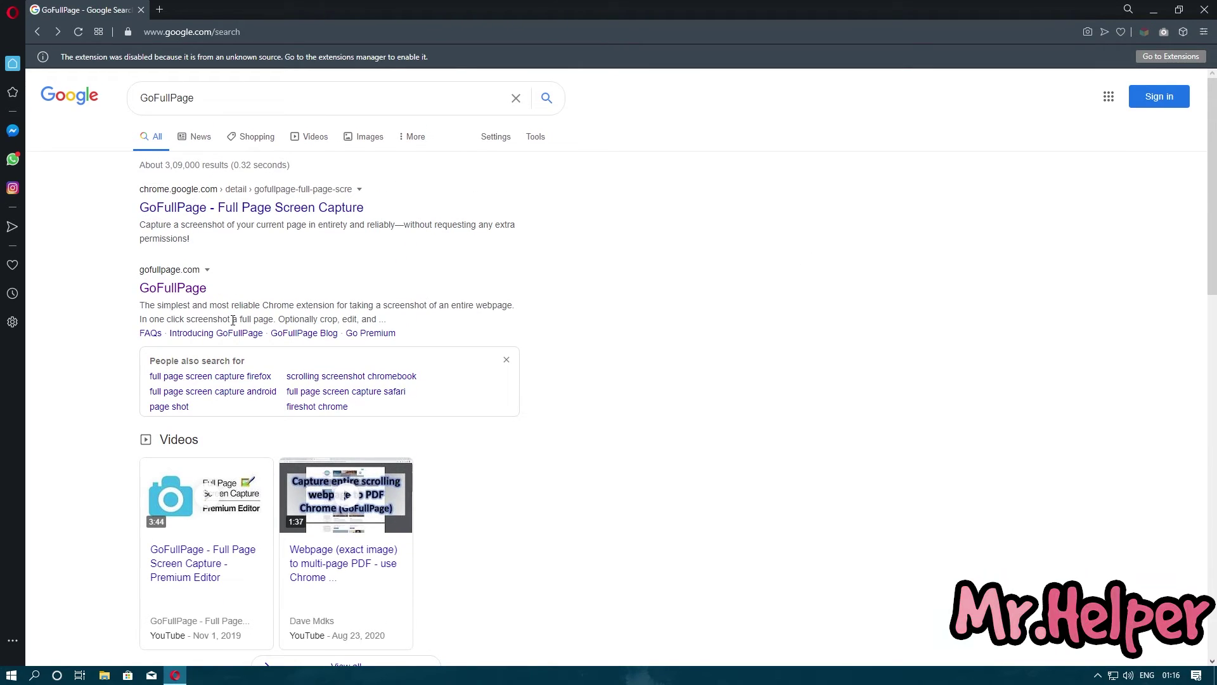
# Open the gofullpage.com website, capture it with GoFullPage and download the capture as a PDF, allowing the extension to manage downloads
pyautogui.click(172, 293)
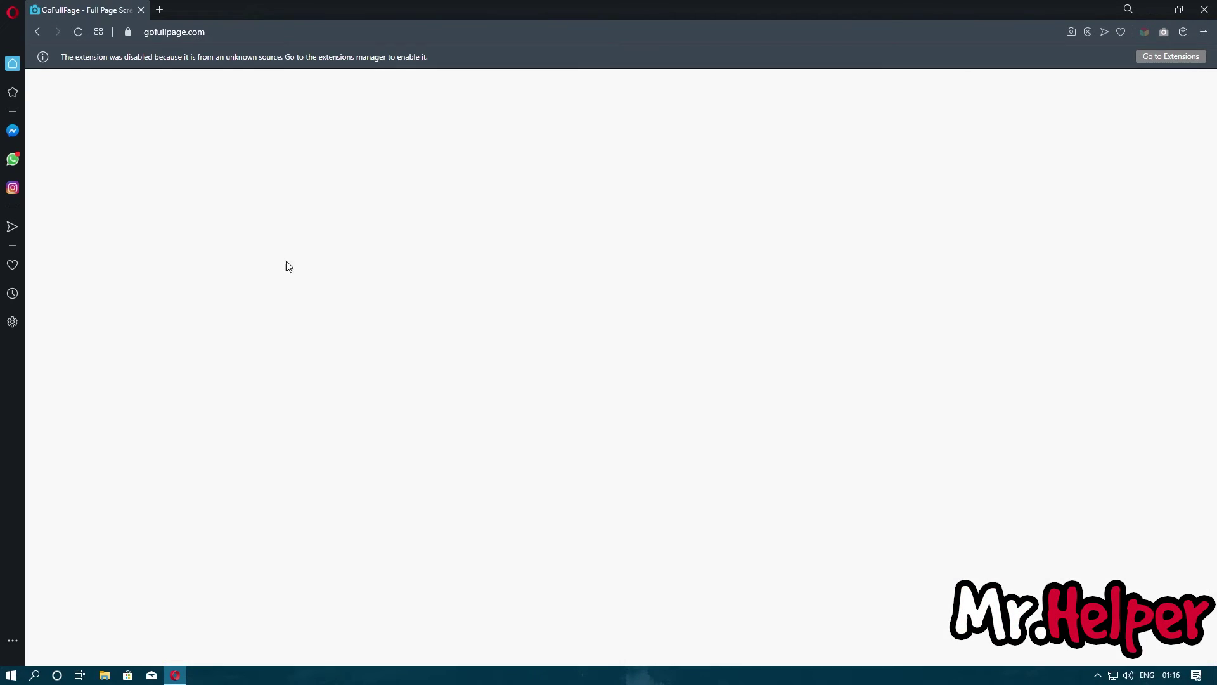
pyautogui.click(1165, 31)
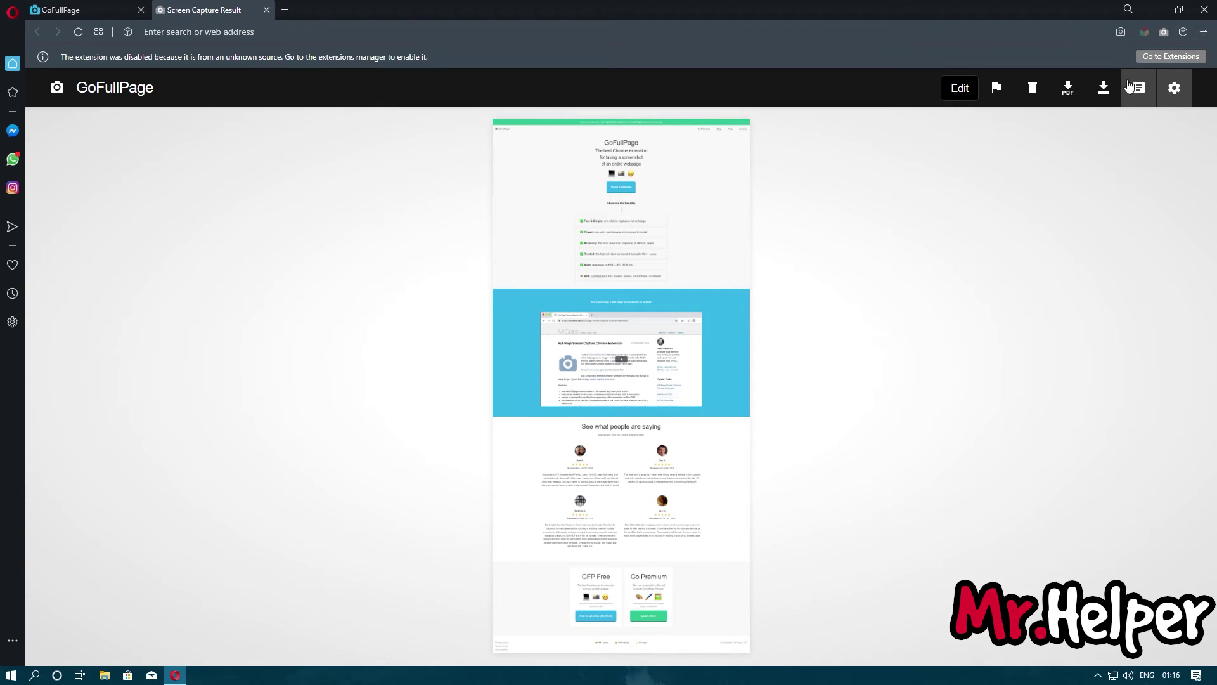
pyautogui.click(1070, 92)
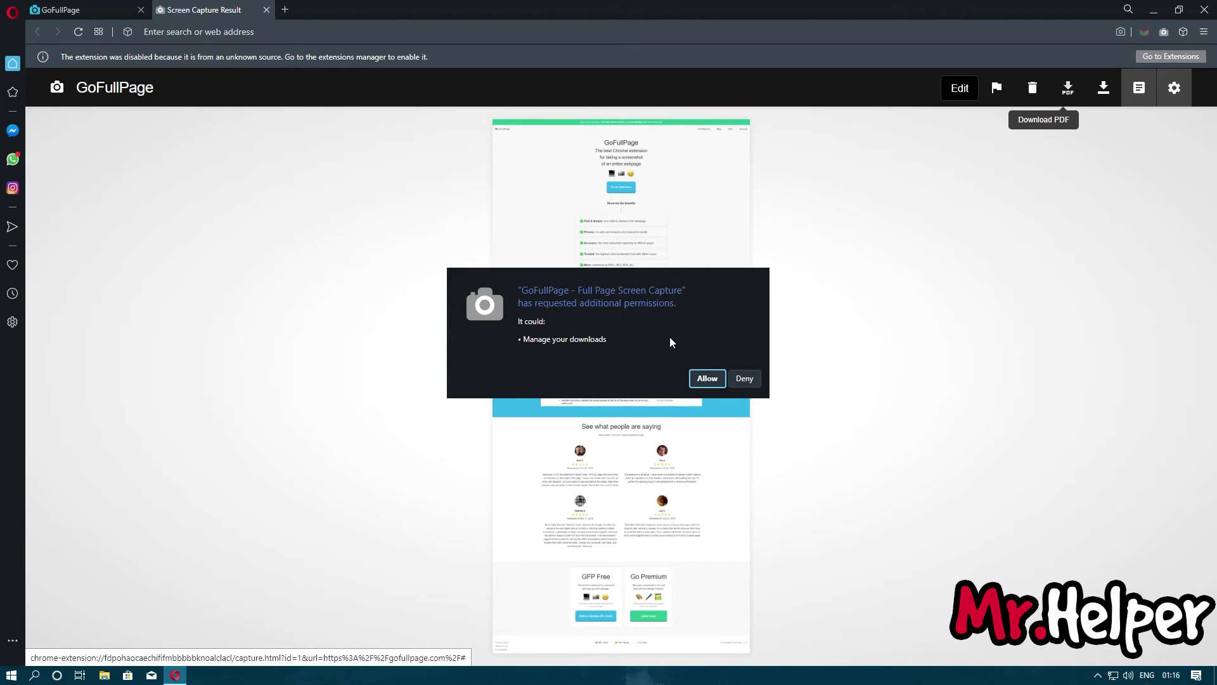
pyautogui.click(709, 378)
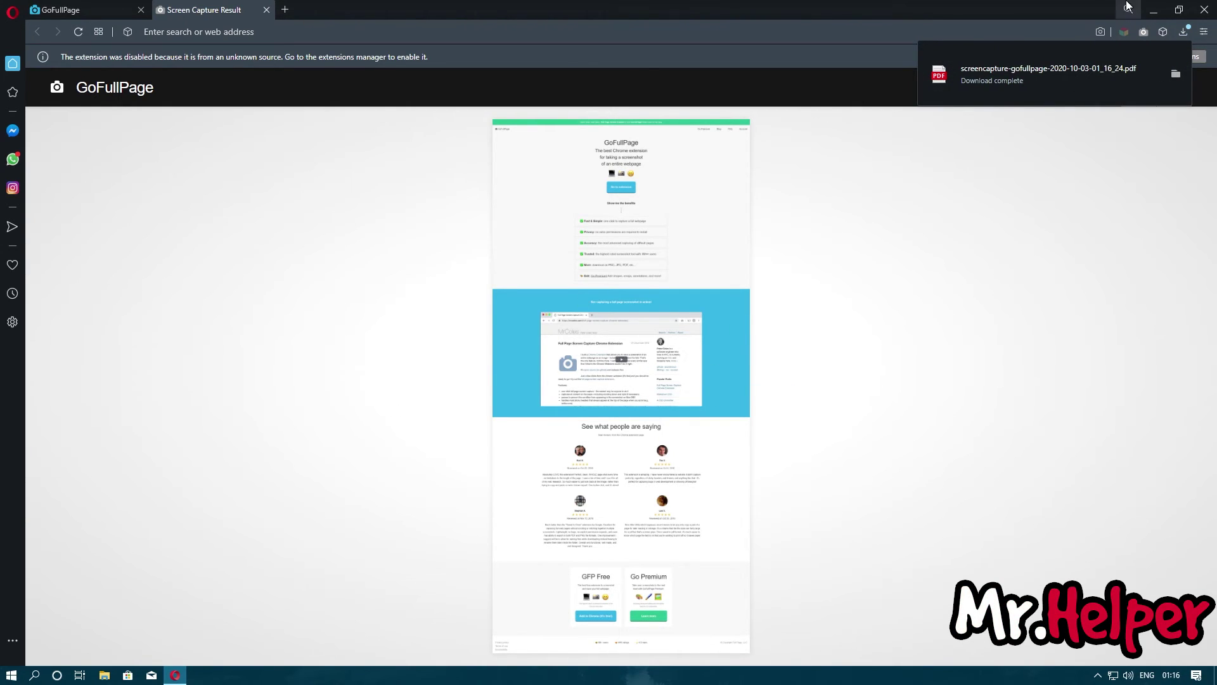
# Minimize Opera, check the Downloads folder in File Explorer, and return to the capture result in Opera
pyautogui.click(1154, 10)
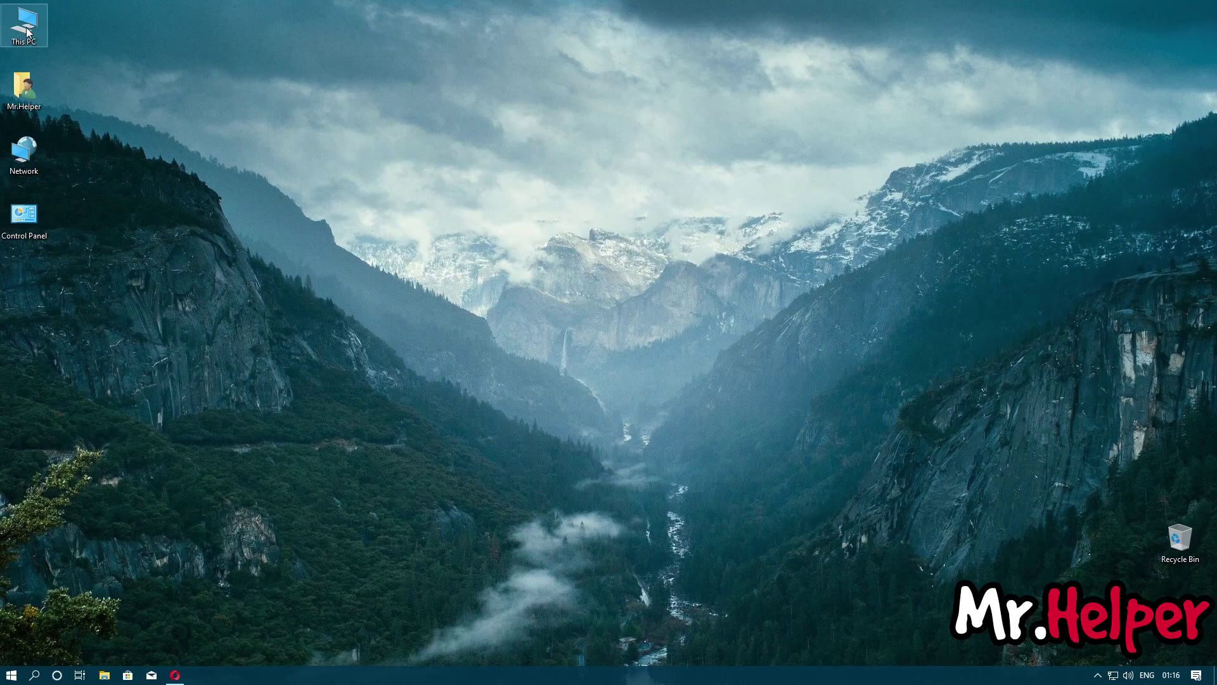
pyautogui.doubleClick(27, 30)
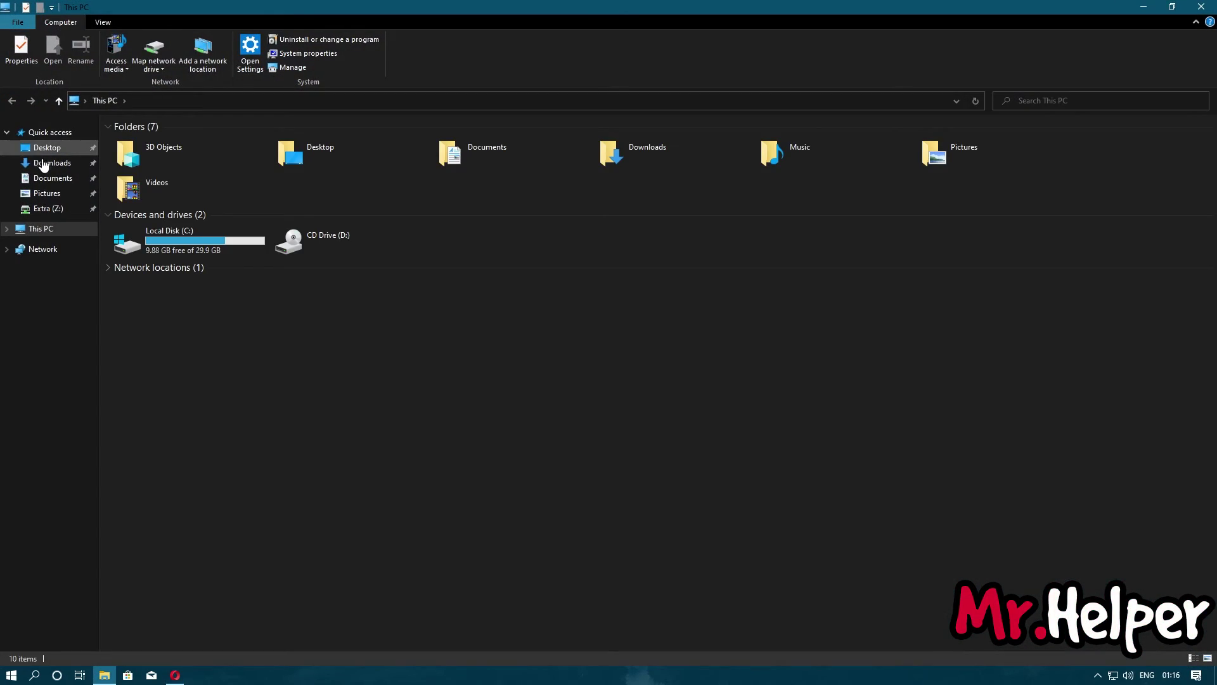
pyautogui.click(46, 163)
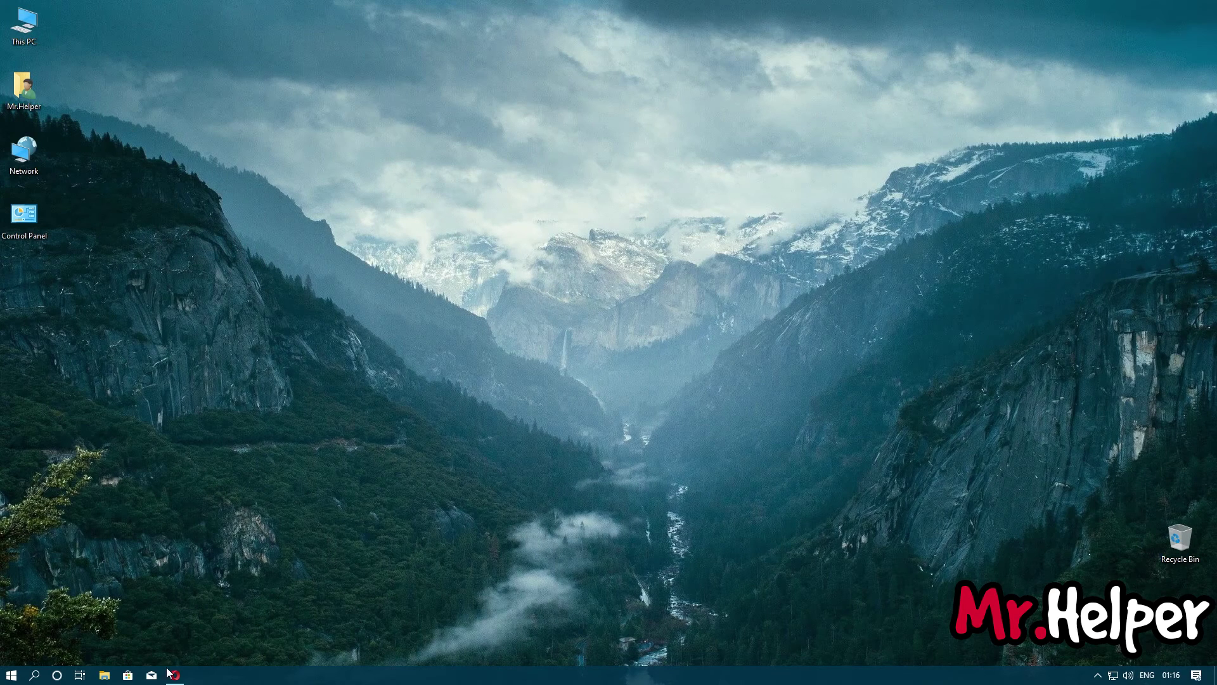
pyautogui.click(170, 674)
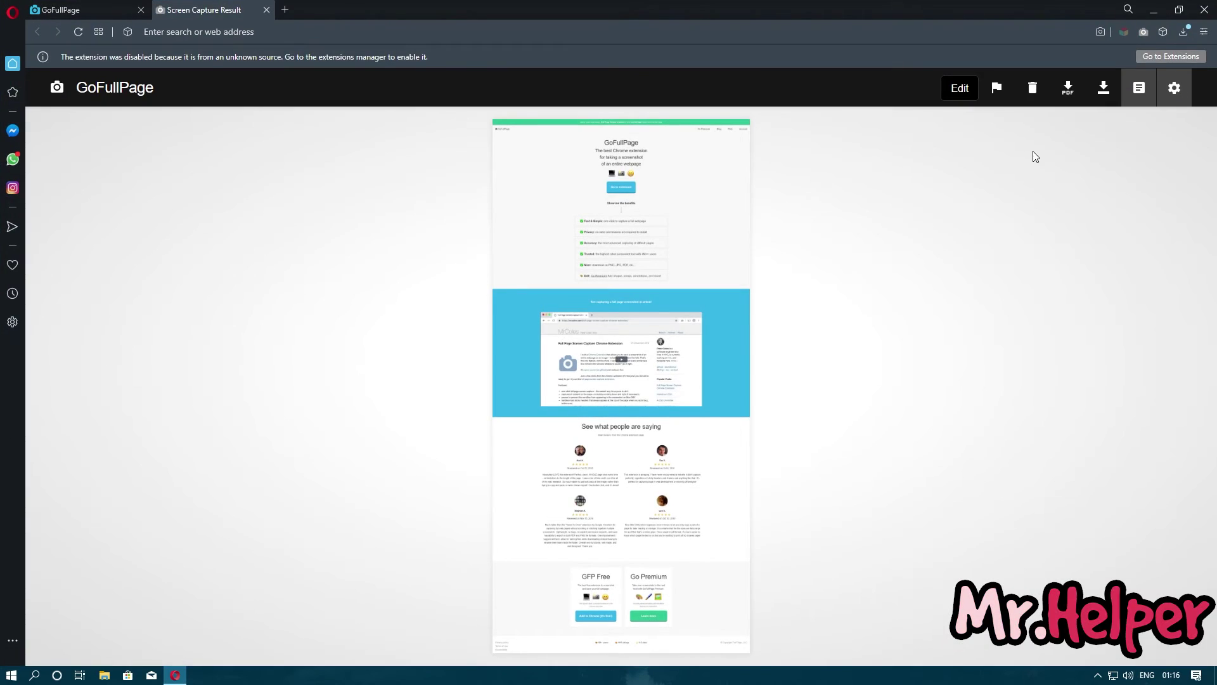
pyautogui.click(1183, 33)
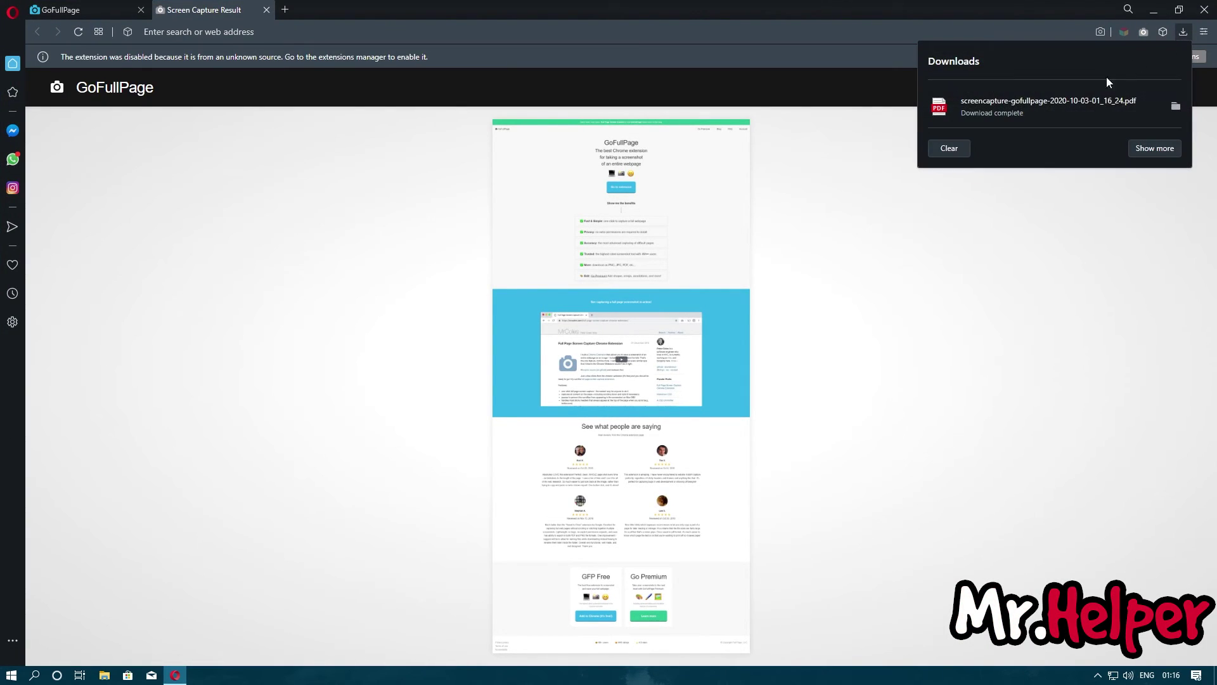
pyautogui.click(1070, 112)
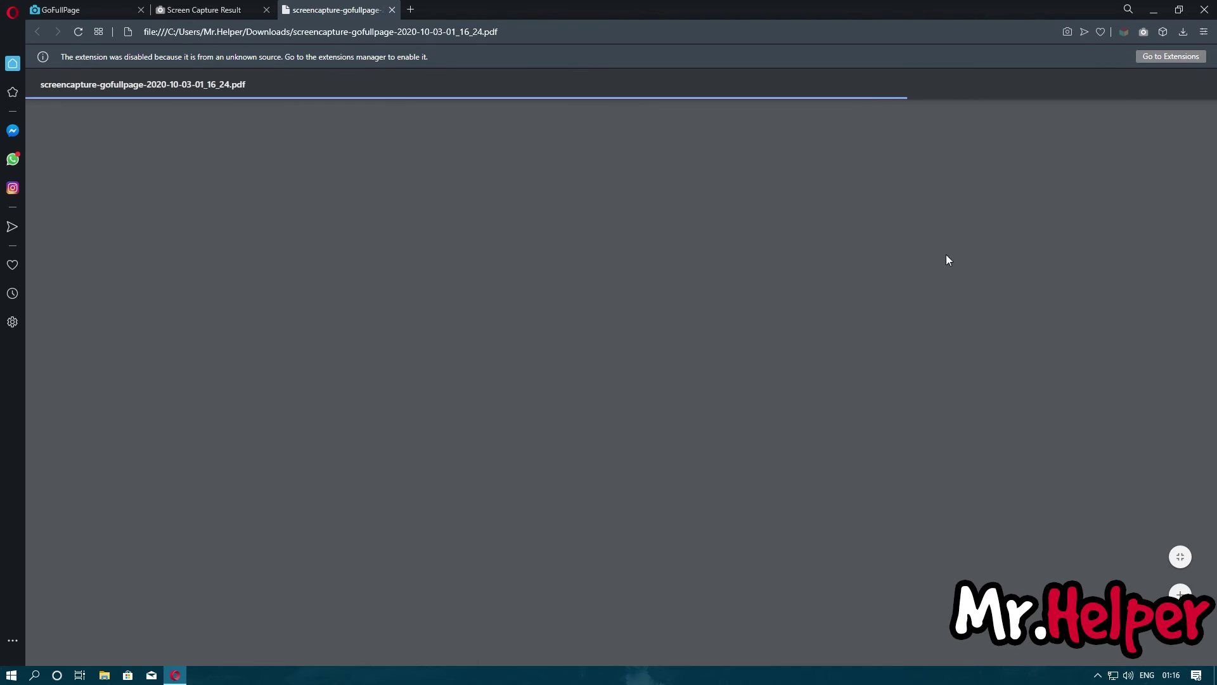
pyautogui.scroll(-5, 755, 374)
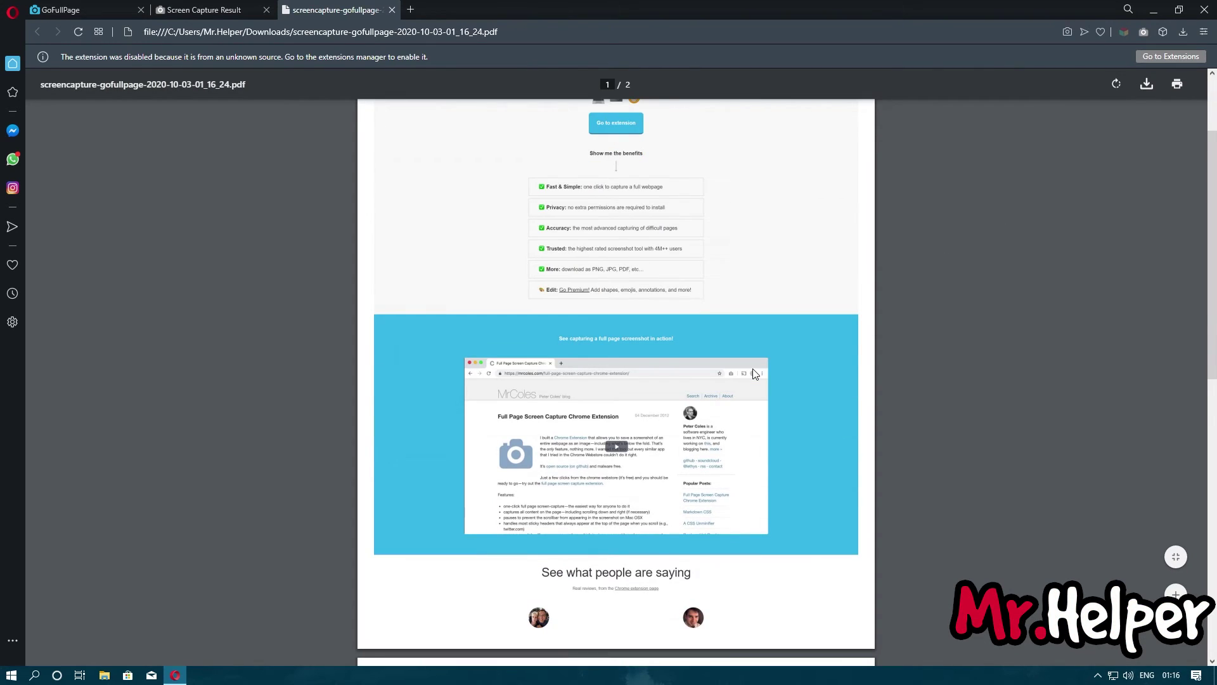
pyautogui.scroll(-7, 755, 374)
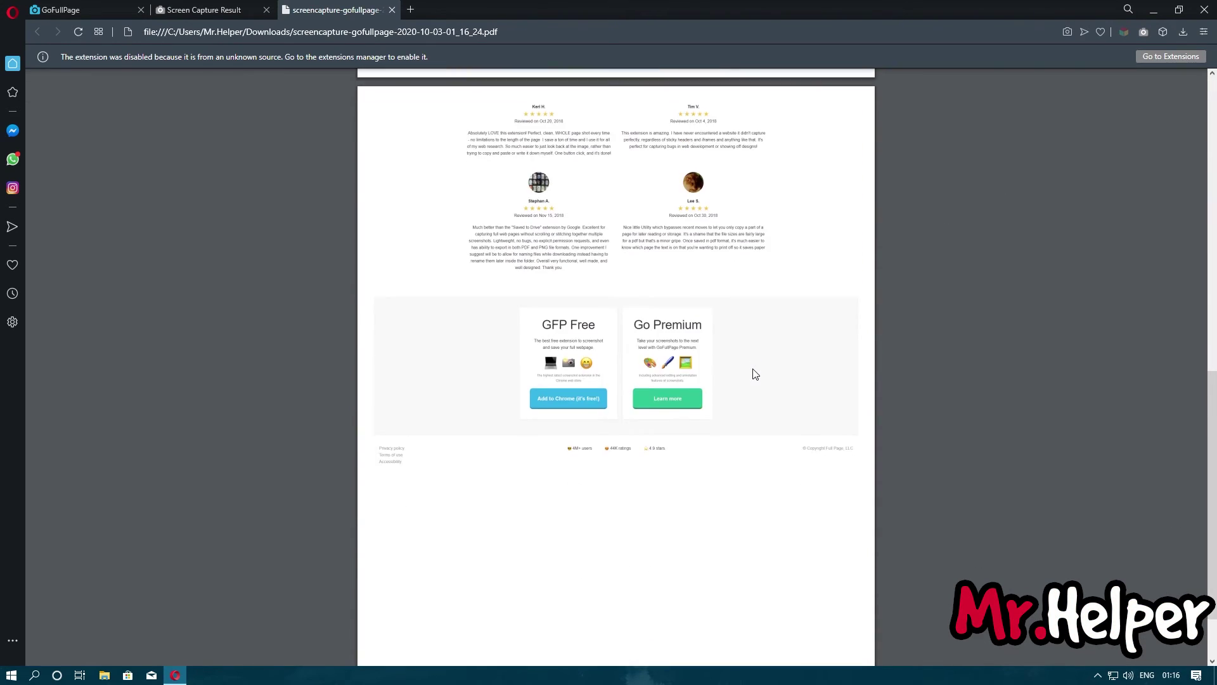
pyautogui.scroll(12, 756, 374)
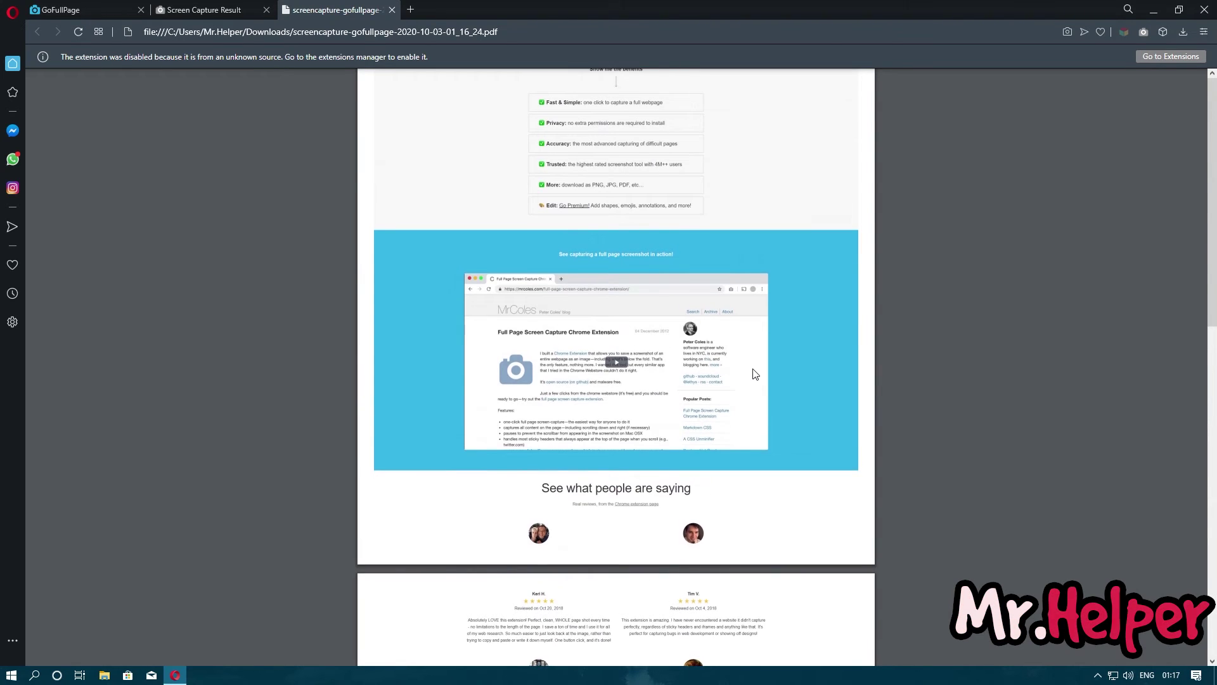